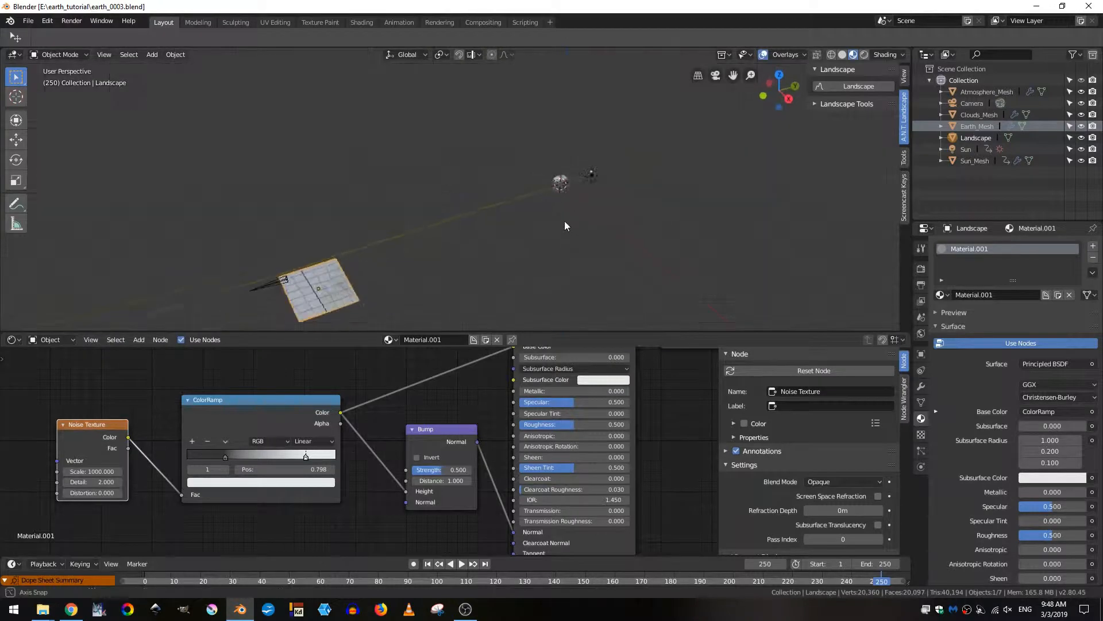
# Step: Set the viewport's clip end distance to 10000 m
pyautogui.scroll(-2, 551, 235)
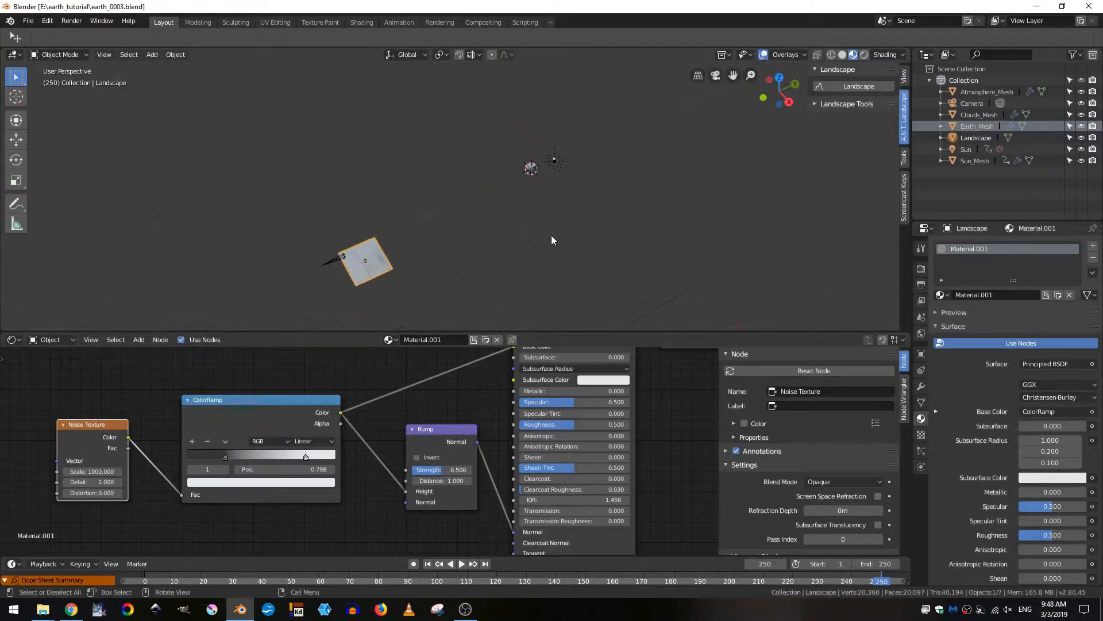
pyautogui.hotkey('shift', 'a')
pyautogui.moveTo(553, 236)
pyautogui.click(904, 75)
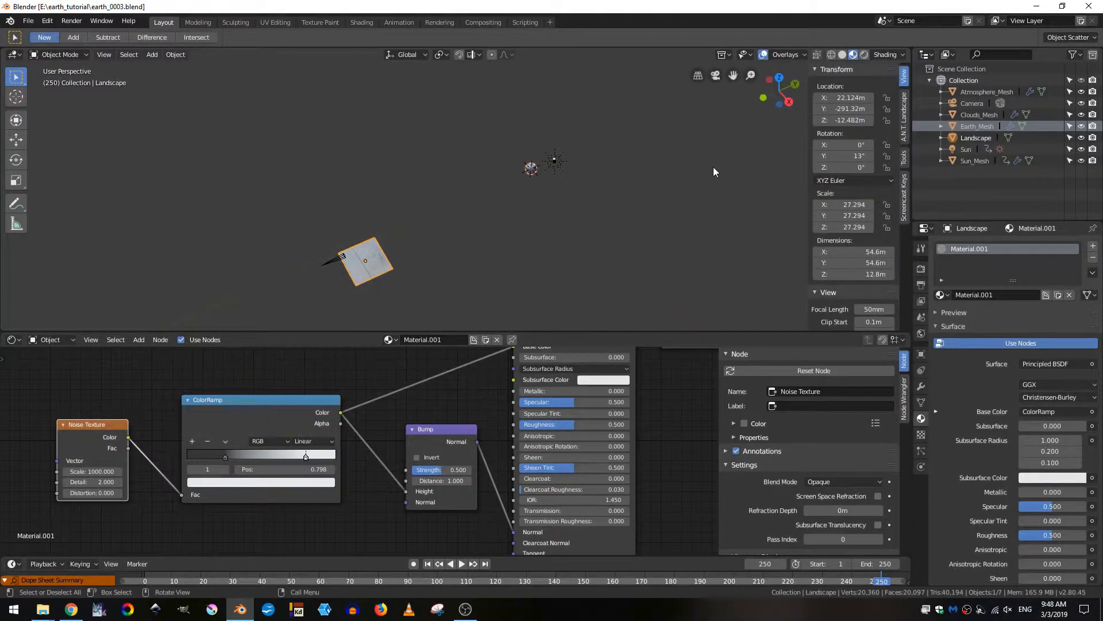
pyautogui.scroll(-6, 841, 200)
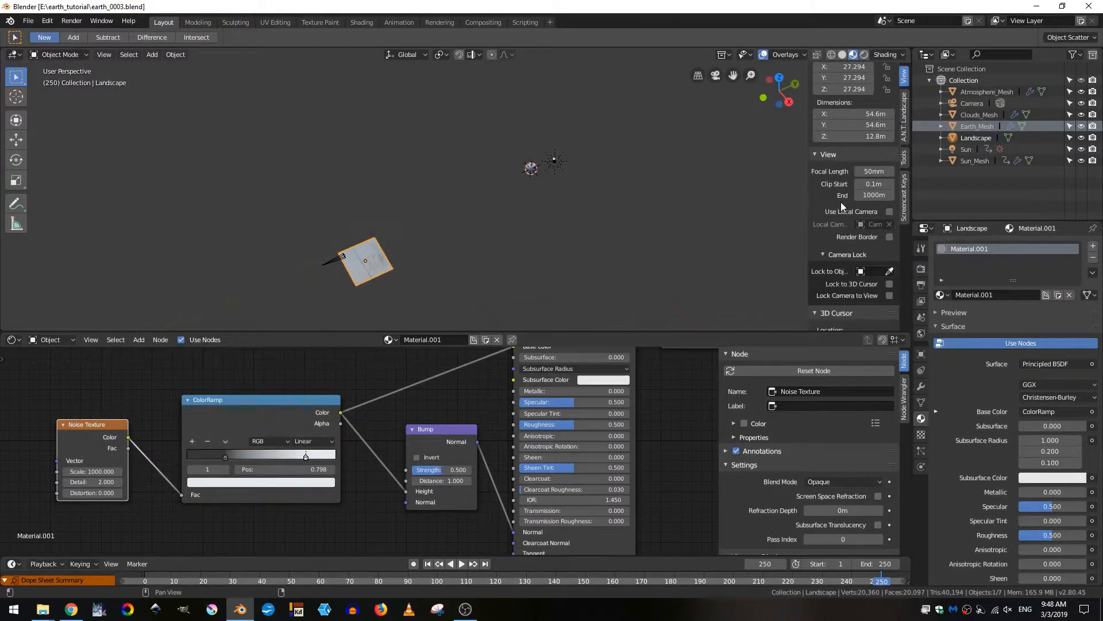
pyautogui.scroll(-2, 842, 206)
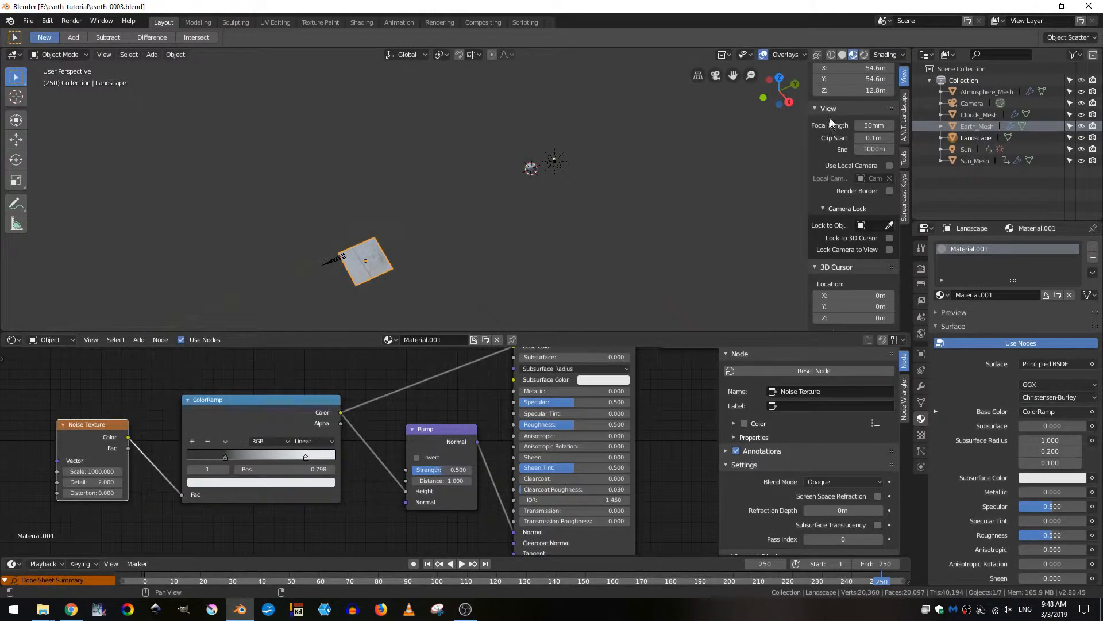
pyautogui.click(873, 148)
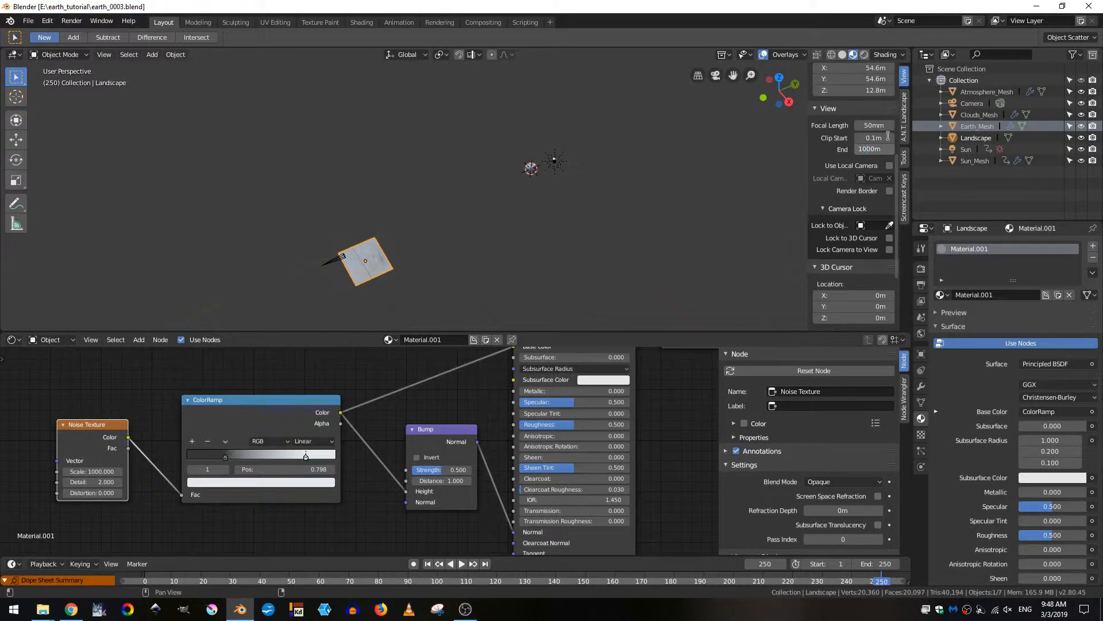
pyautogui.press('Return')
pyautogui.moveTo(623, 243); pyautogui.dragTo(514, 221, button='middle')
# Step: Add a UV sphere at the world origin and scale it up to about 44 m across
pyautogui.hotkey('shift', 'a')
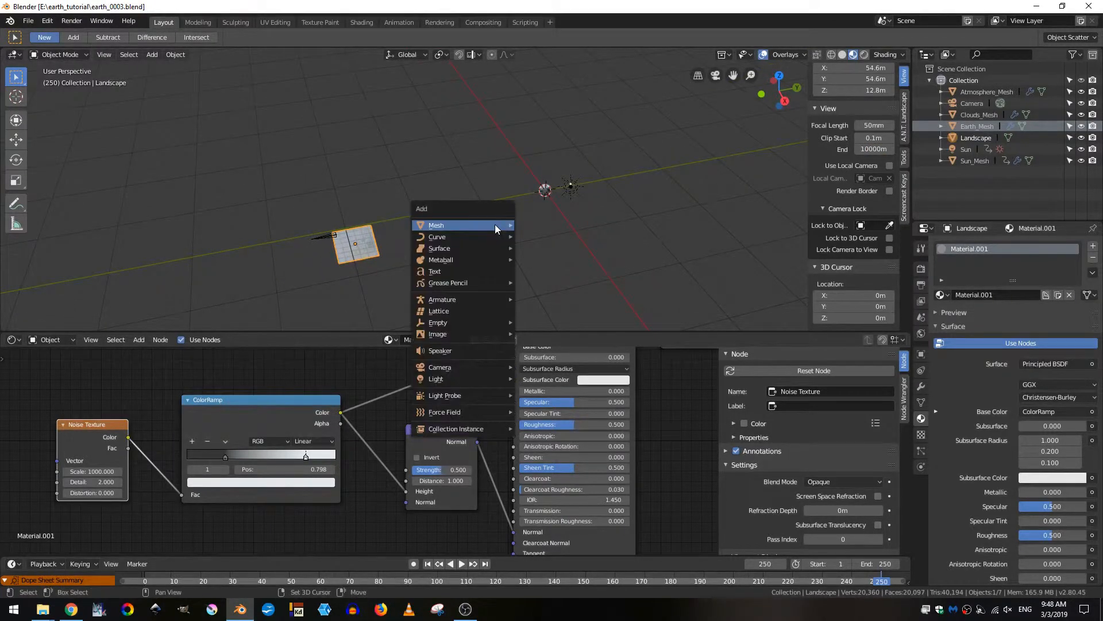
pyautogui.moveTo(495, 225)
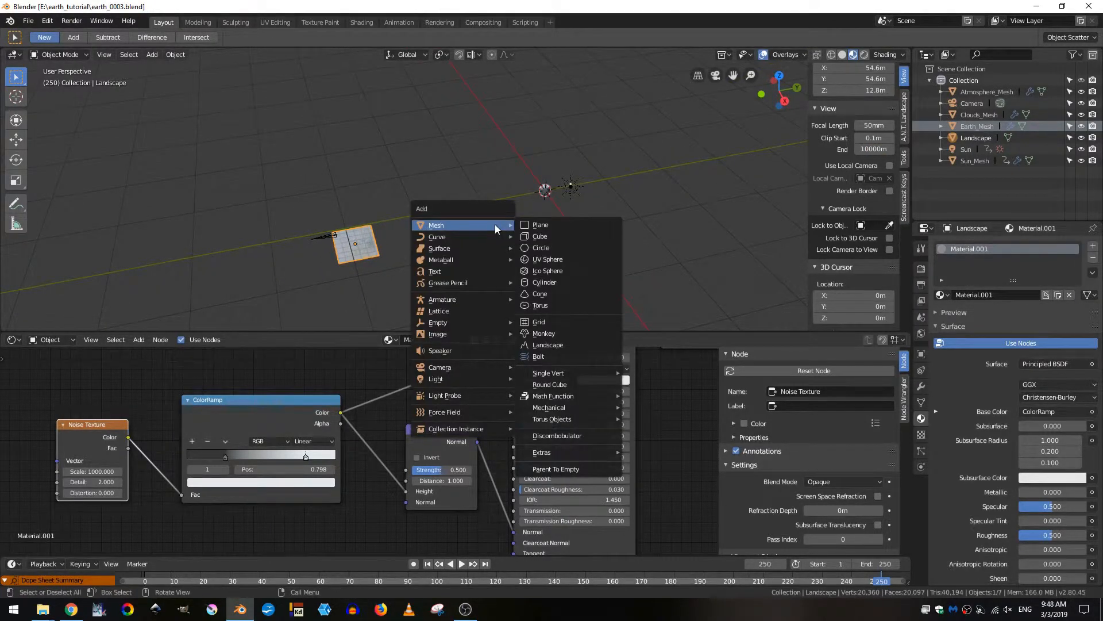
pyautogui.click(543, 259)
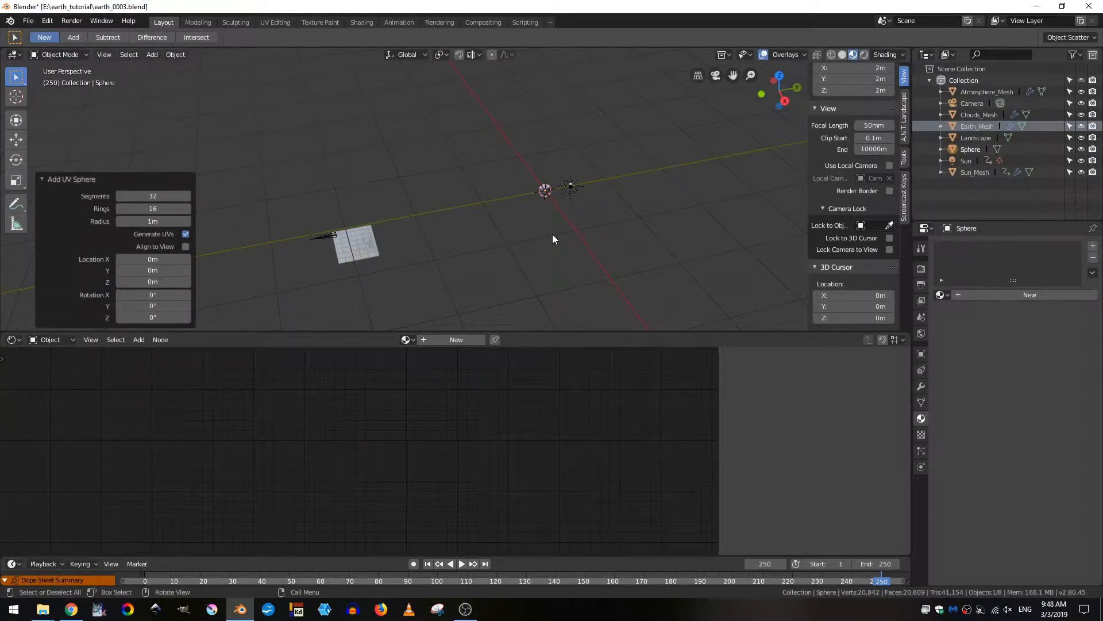
pyautogui.press('s')
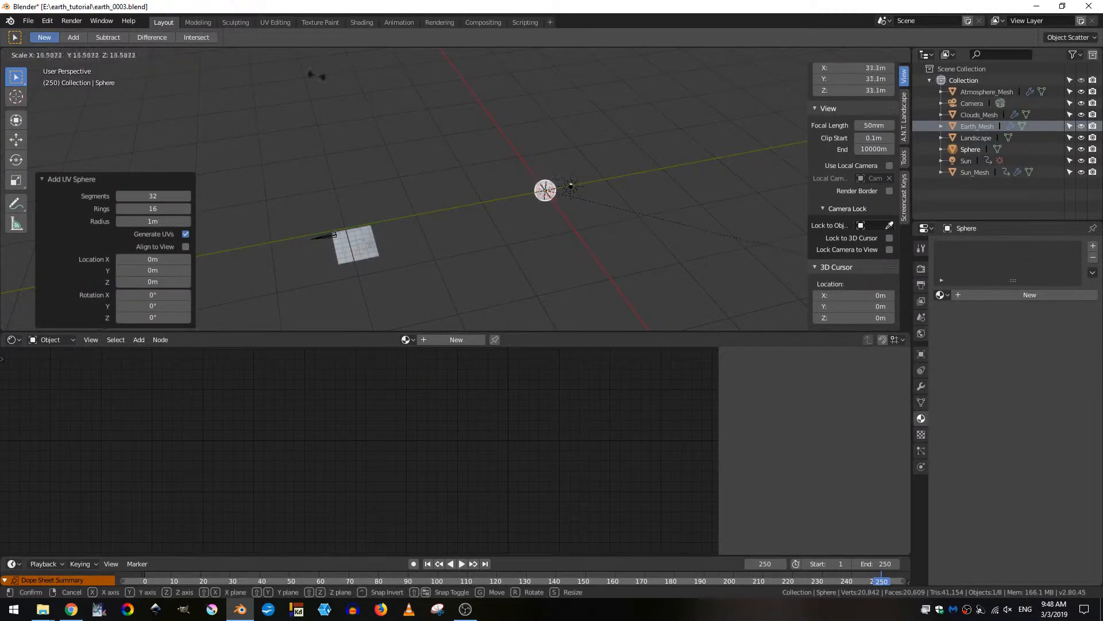
pyautogui.click(577, 165)
pyautogui.press('s')
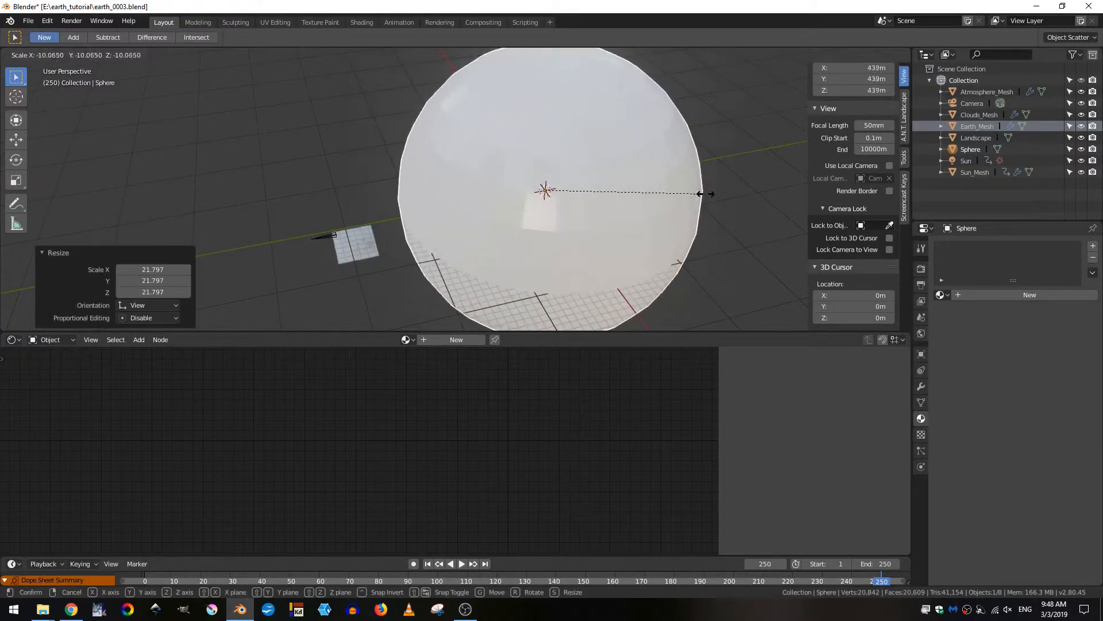
pyautogui.click(705, 194)
pyautogui.hotkey('ctrl', 'z')
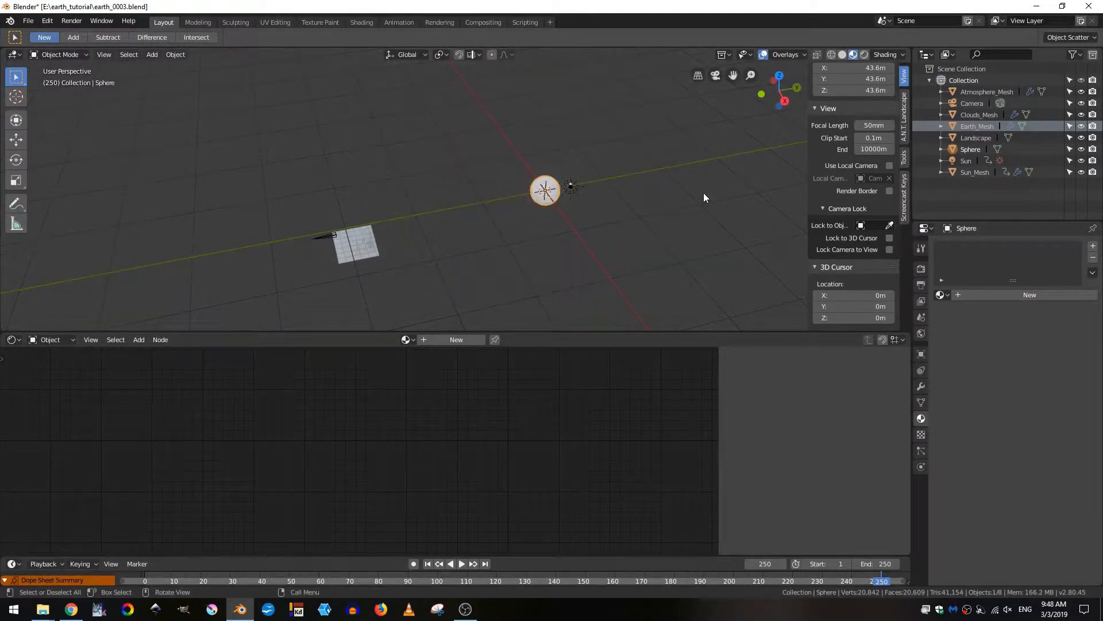
# Step: Scale the new sphere up in two passes to about 515 m across, saving the file in between
pyautogui.press('s')
pyautogui.click(727, 192)
pyautogui.hotkey('ctrl', 's')
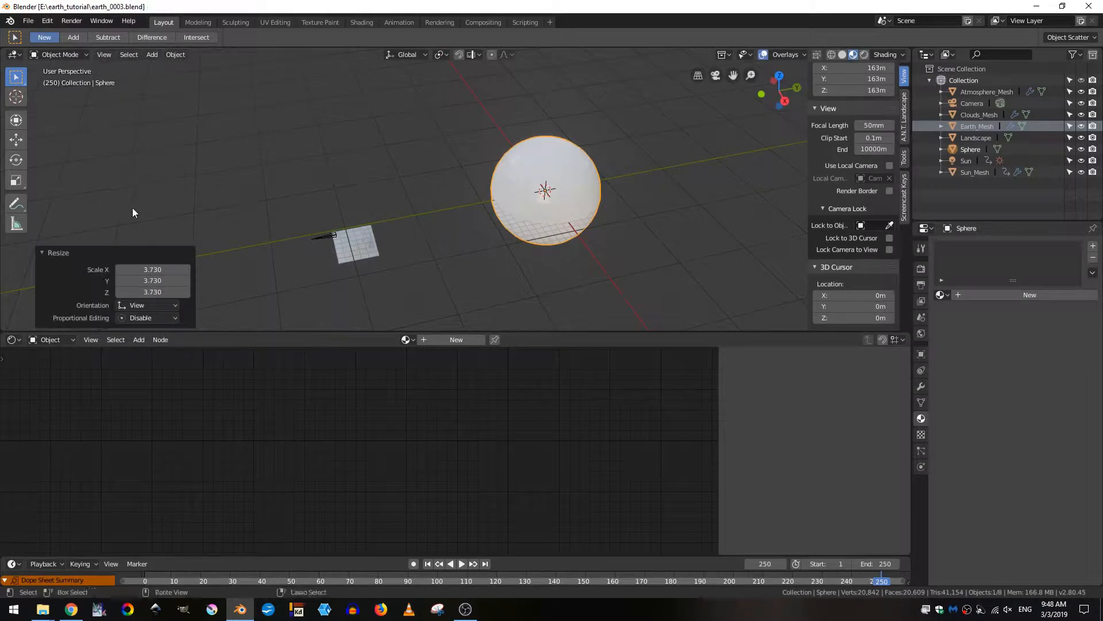
pyautogui.press('s')
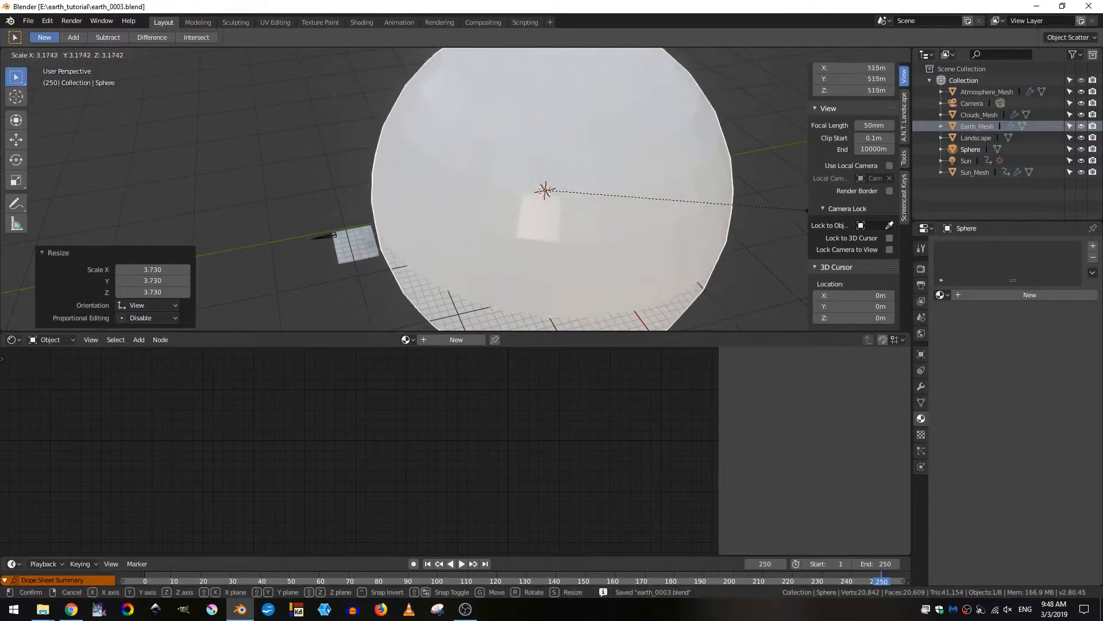
pyautogui.click(682, 199)
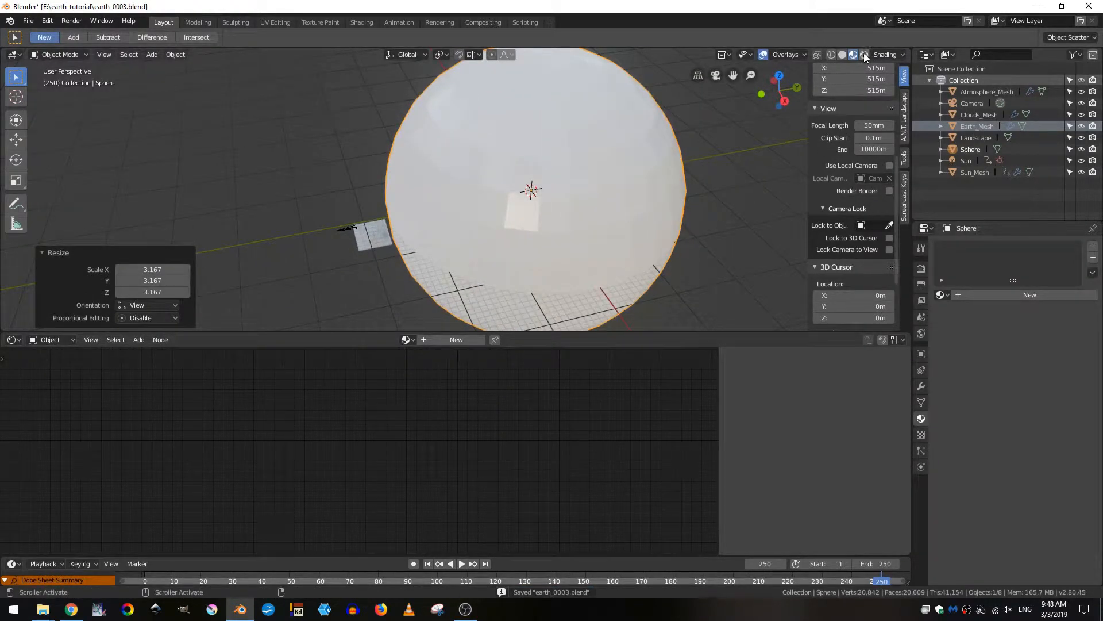
# Step: Switch the viewport to rendered shading and scale the sphere up to about 894 m across
pyautogui.click(864, 54)
pyautogui.moveTo(662, 171); pyautogui.dragTo(638, 147, button='middle')
pyautogui.scroll(-2, 637, 147)
pyautogui.scroll(-1, 638, 147)
pyautogui.press('s')
pyautogui.click(714, 178)
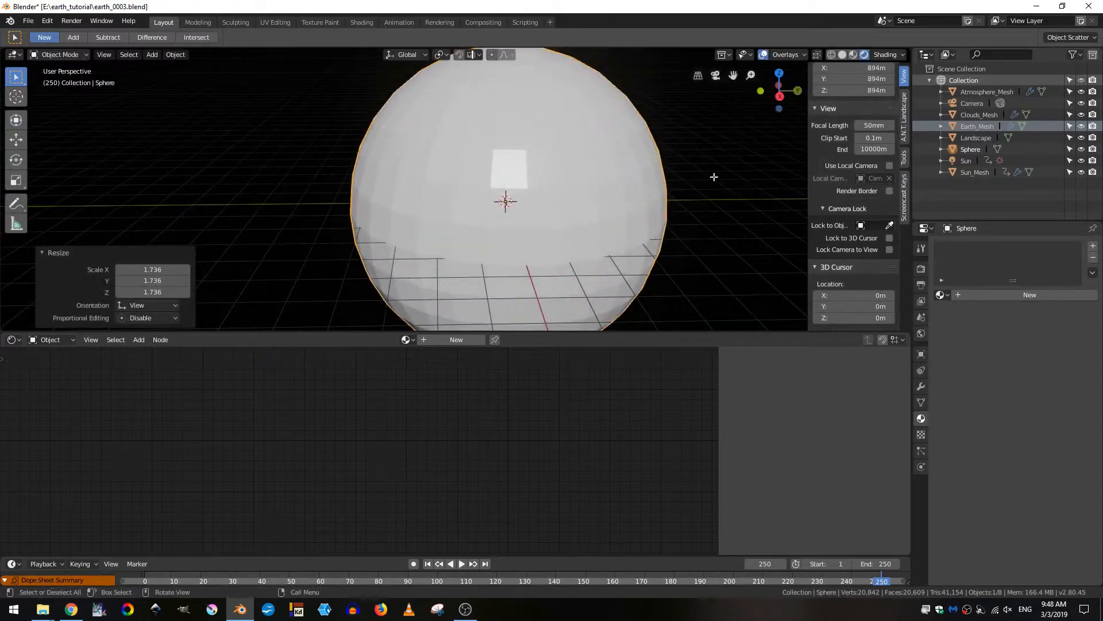
# Step: In a wireframe right view, move the large sphere about -115 m in Y and -6.6 m in Z around the scene
pyautogui.moveTo(686, 181); pyautogui.dragTo(671, 148, button='middle')
pyautogui.press('KP_3')
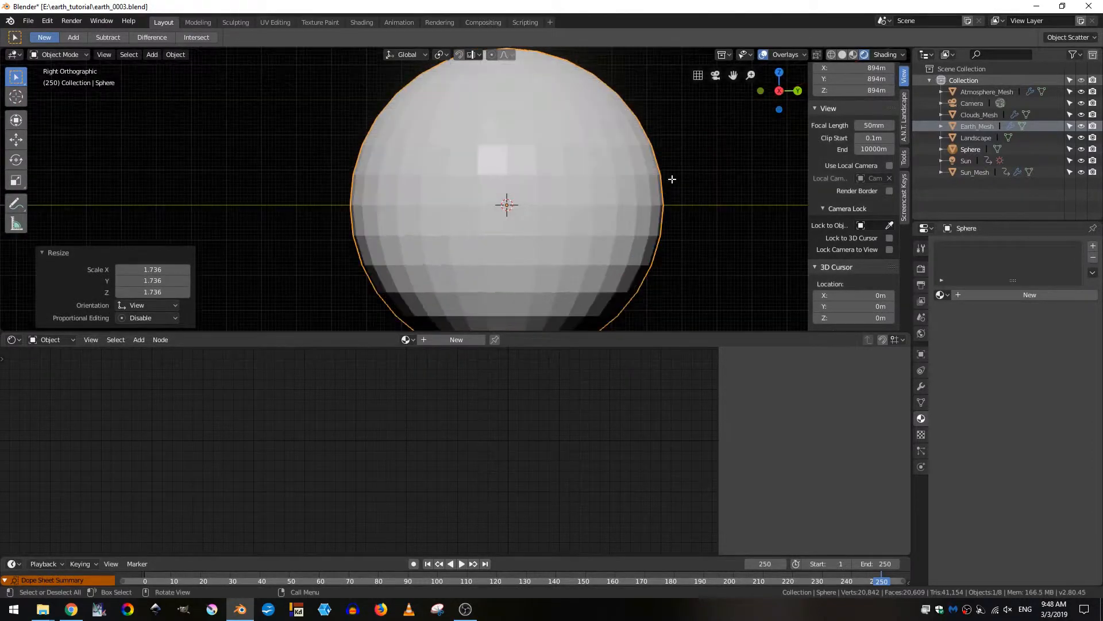
pyautogui.click(832, 54)
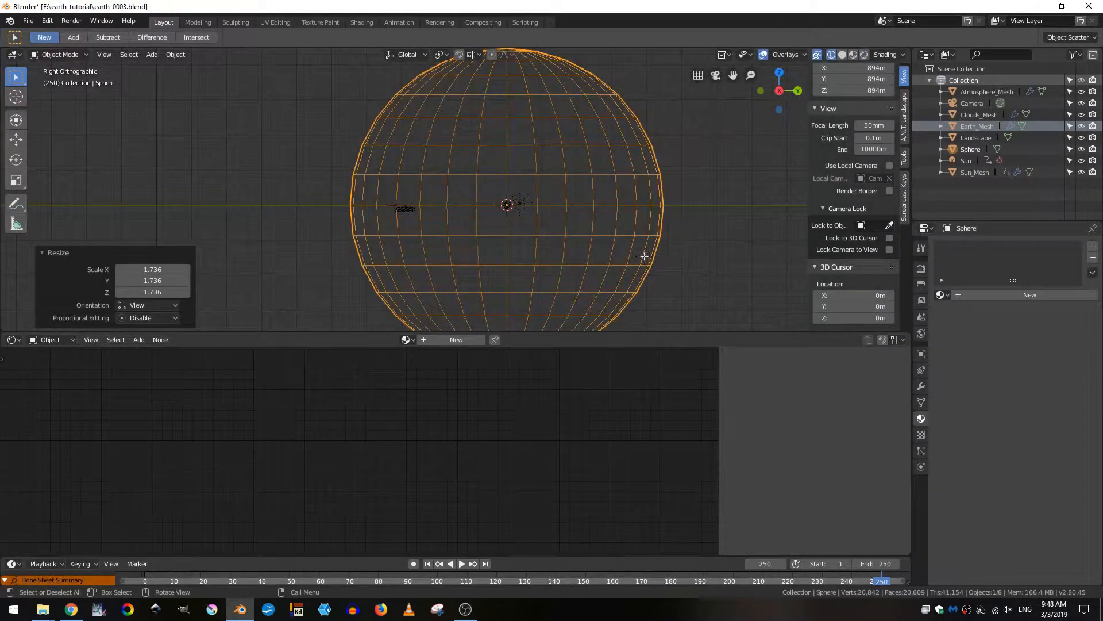
pyautogui.press('g')
pyautogui.click(608, 249)
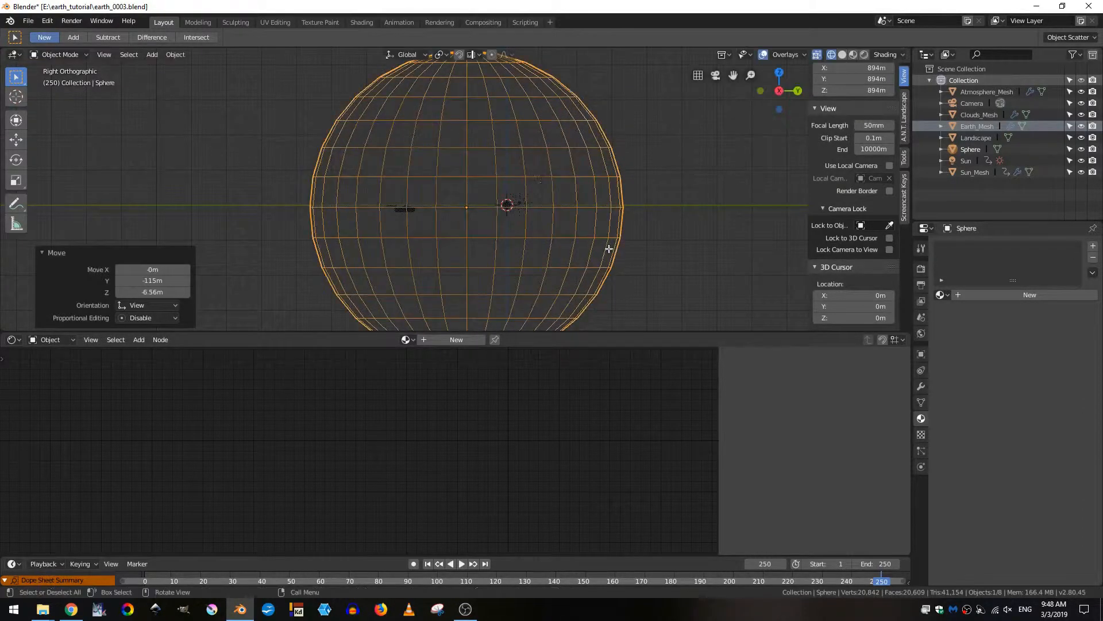
# Step: Add a second UV sphere at the world origin with the default 1 m radius
pyautogui.moveTo(609, 248); pyautogui.dragTo(538, 211, button='middle')
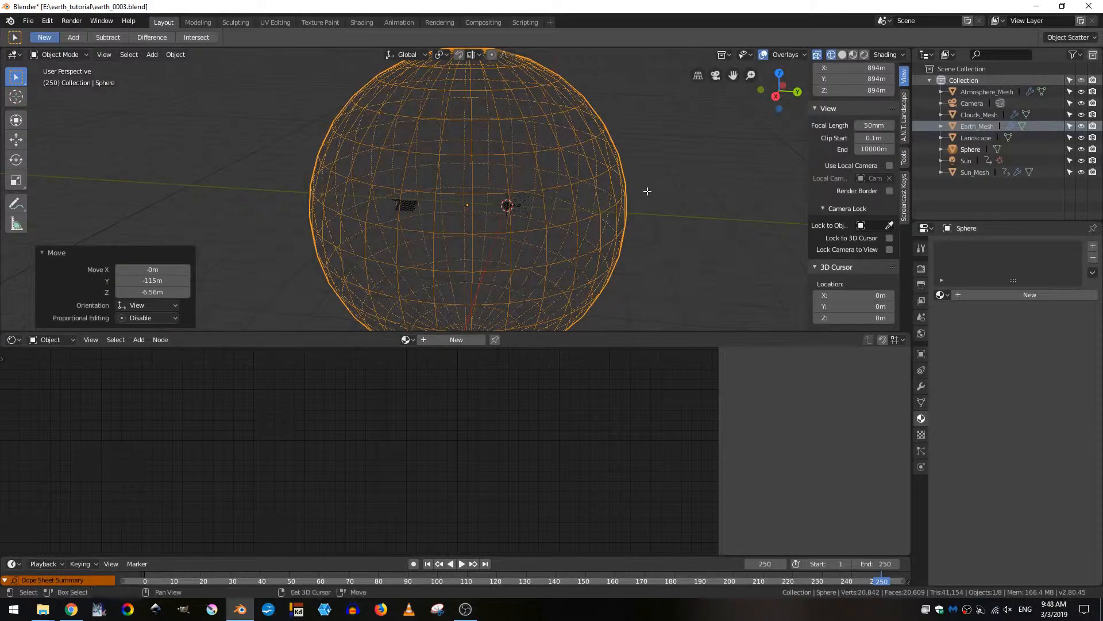
pyautogui.hotkey('shift', 'a')
pyautogui.moveTo(647, 191)
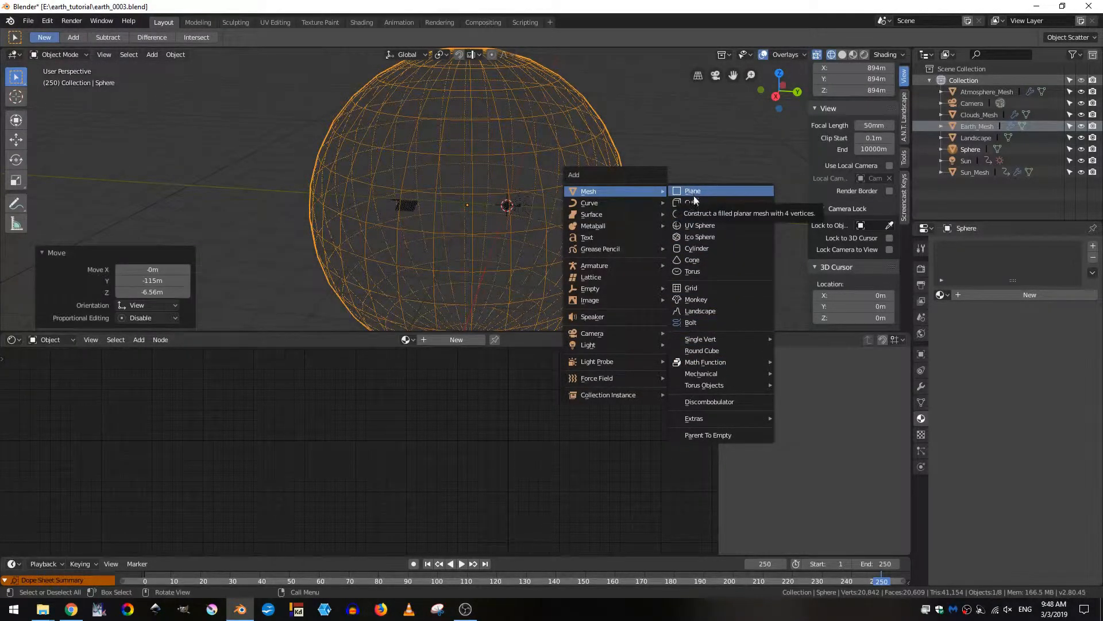
pyautogui.click(699, 224)
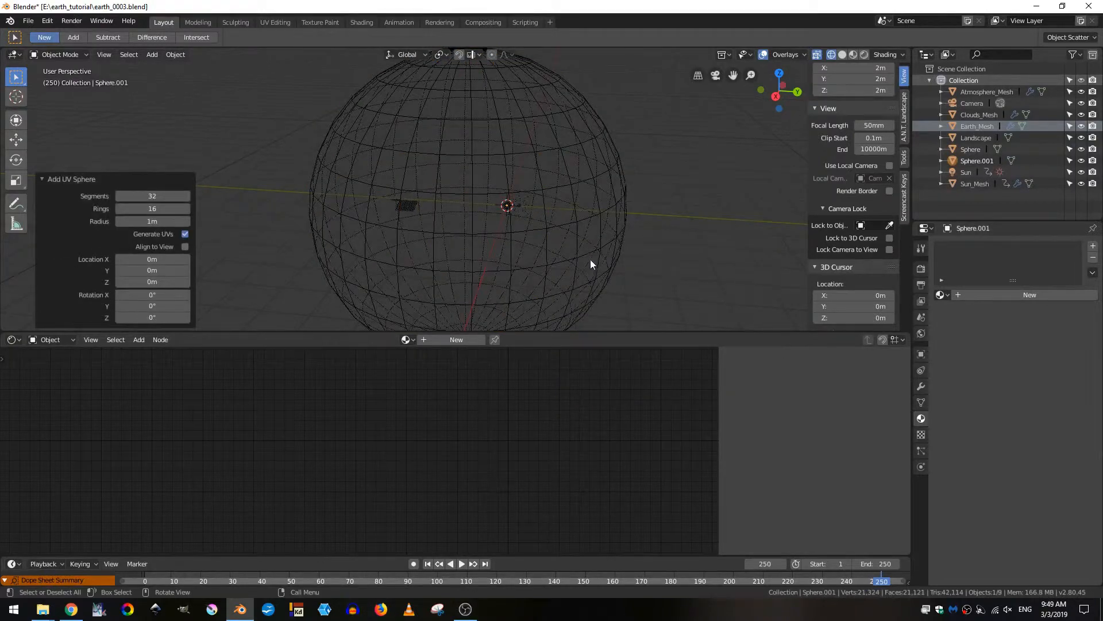
# Step: Create a new material named Star_Shader on the small sphere and save the file
pyautogui.click(994, 294)
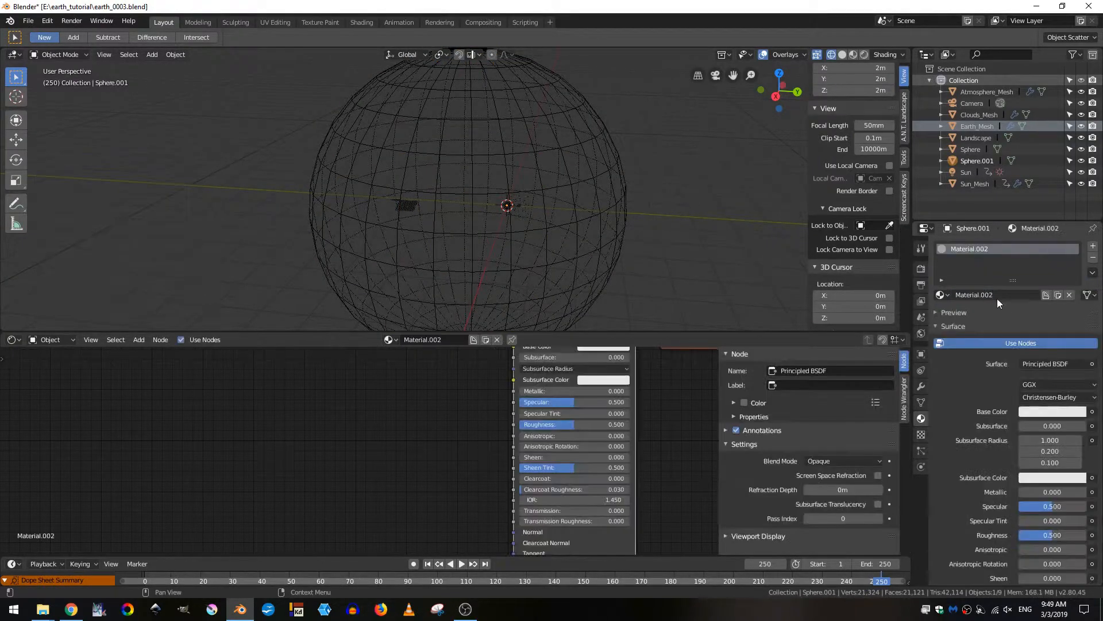
pyautogui.click(983, 293)
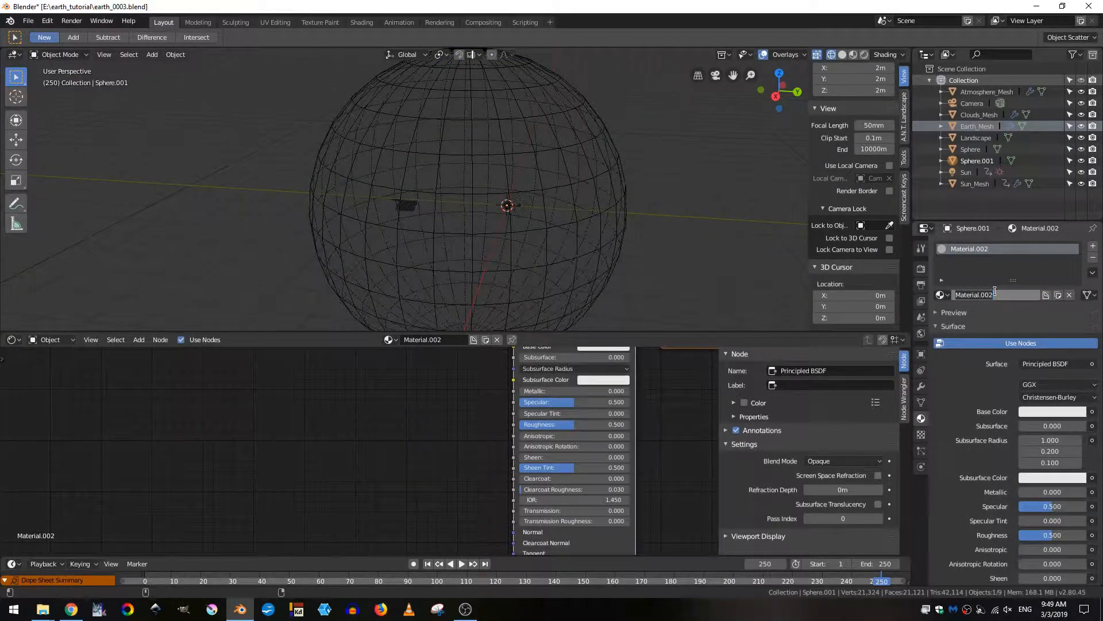
pyautogui.write('S')
pyautogui.write('tar')
pyautogui.write('_Sa')
pyautogui.write('ader')
pyautogui.press('Return')
pyautogui.hotkey('ctrl', 's')
# Step: Change the Star_Shader surface to Emission and move its node farther away from the Material Output node
pyautogui.press('Home')
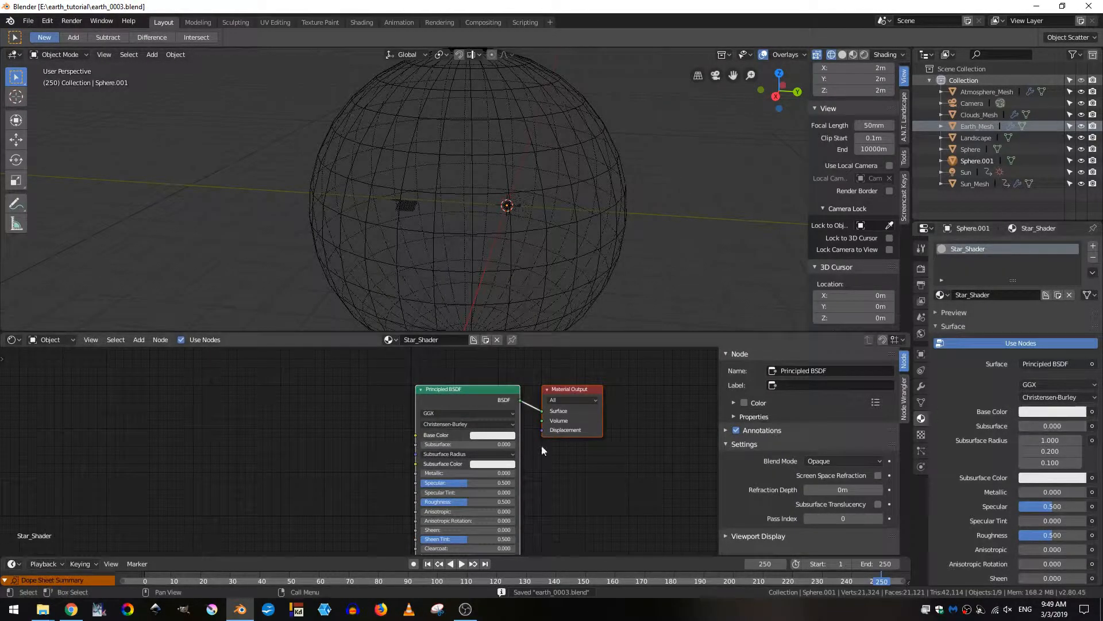
pyautogui.click(1041, 363)
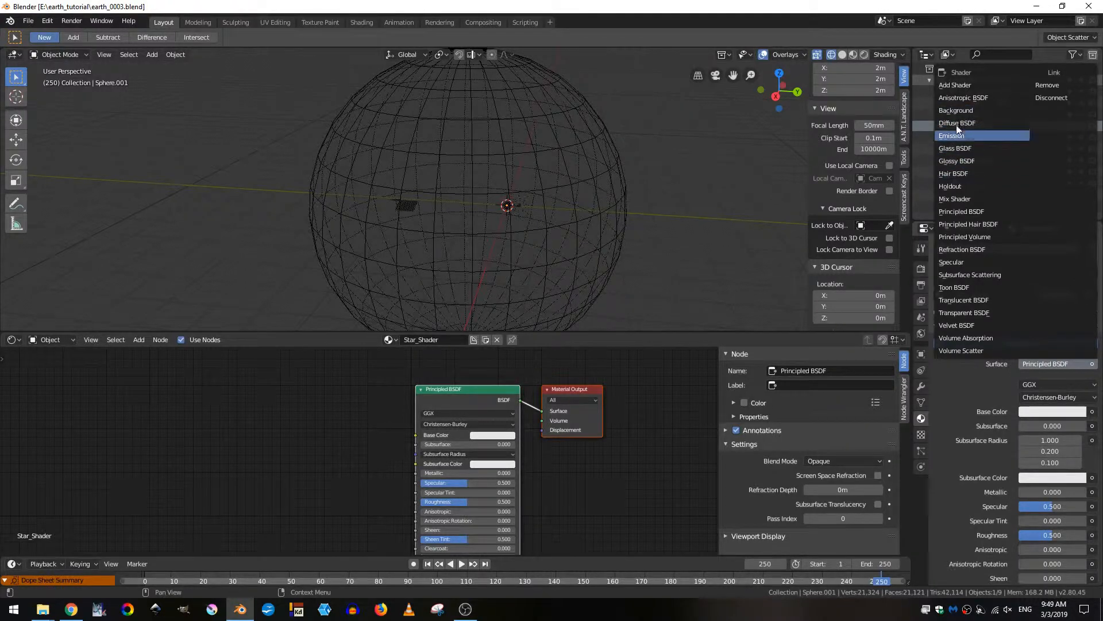
pyautogui.click(973, 136)
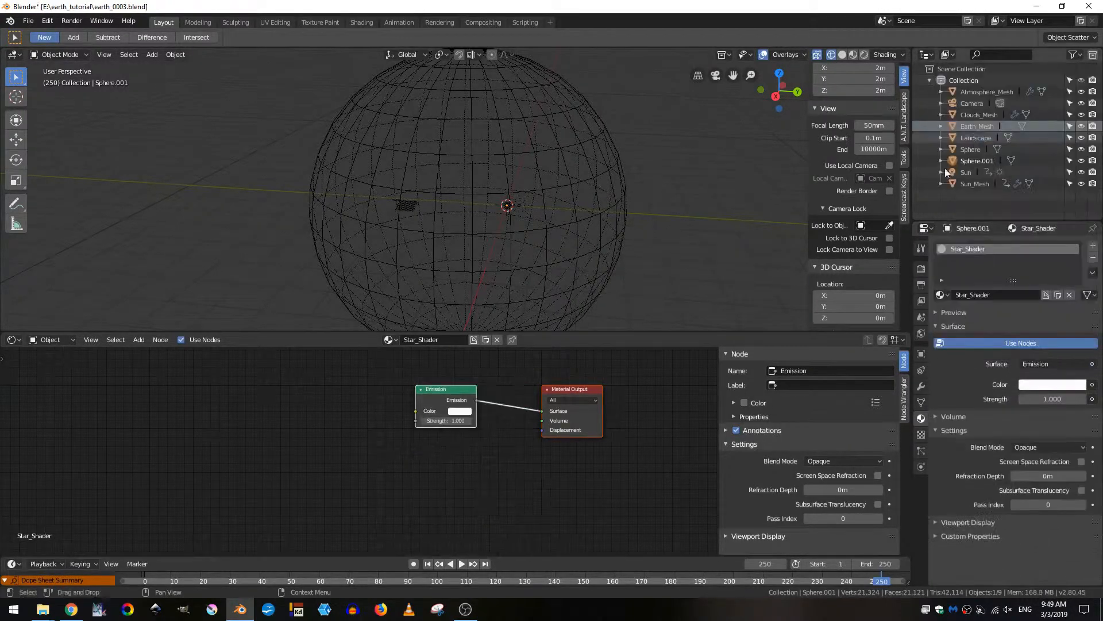
pyautogui.click(470, 411)
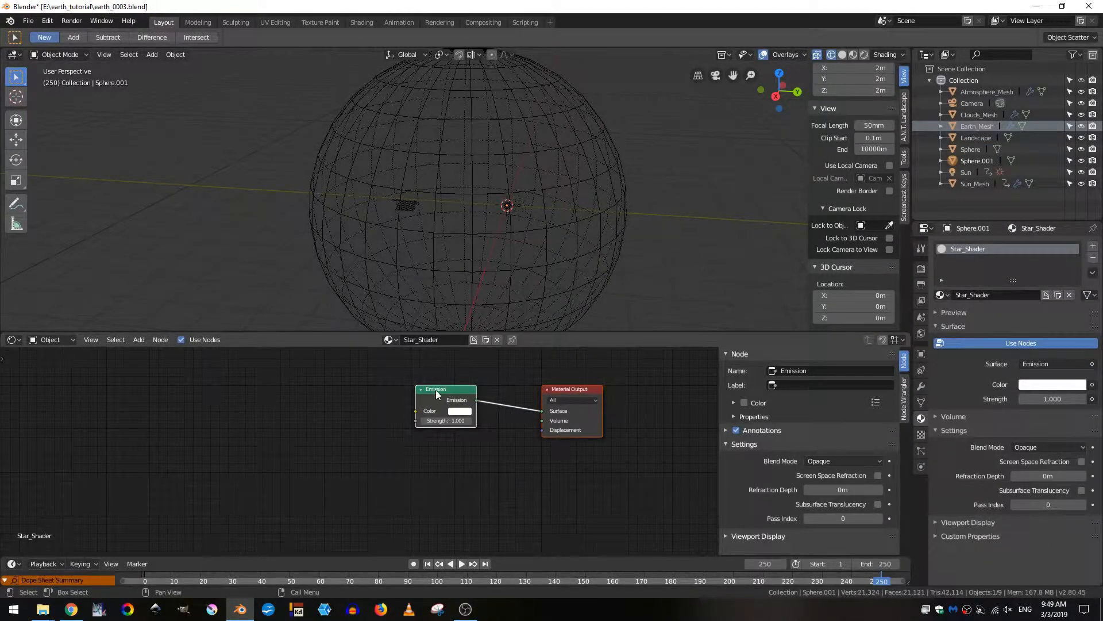
pyautogui.moveTo(436, 390); pyautogui.dragTo(267, 392)
# Step: Add a ColorRamp node before the Emission node and connect its Color output to the Emission Color input
pyautogui.moveTo(316, 431); pyautogui.dragTo(541, 460, button='middle')
pyautogui.hotkey('shift', 'a')
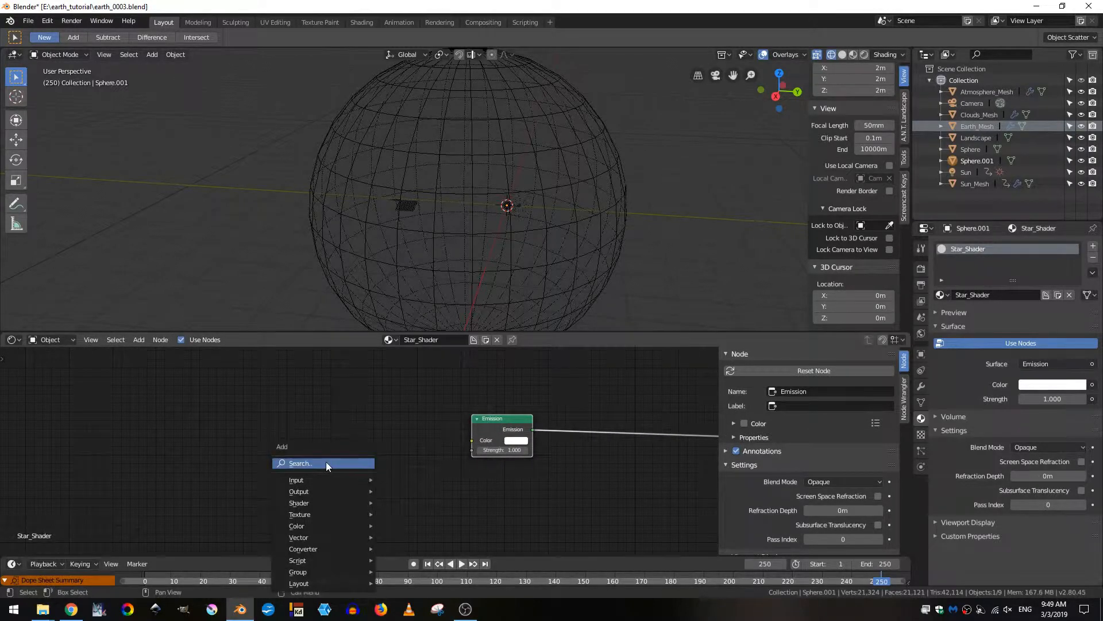
pyautogui.click(326, 463)
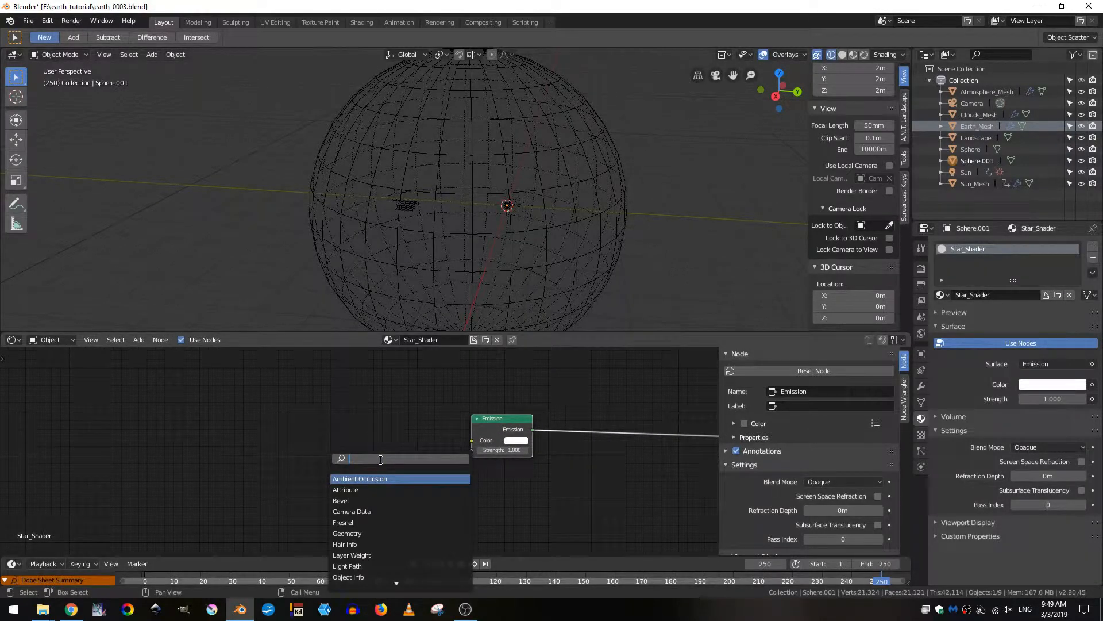
pyautogui.write('color ramp')
pyautogui.press('Return')
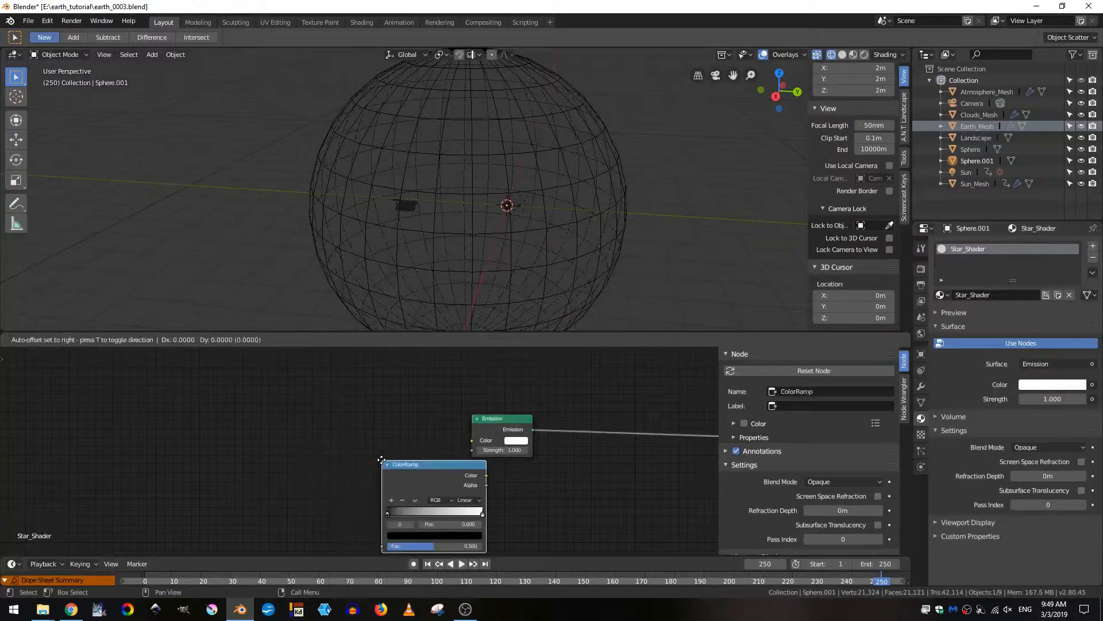
pyautogui.click(304, 378)
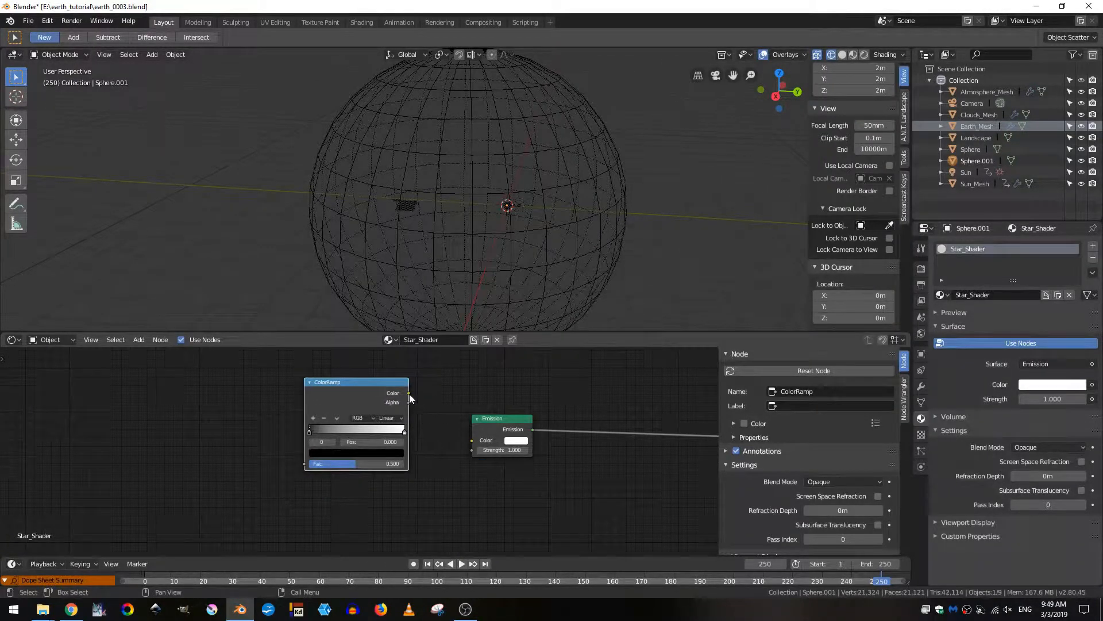
pyautogui.moveTo(408, 393); pyautogui.dragTo(471, 440)
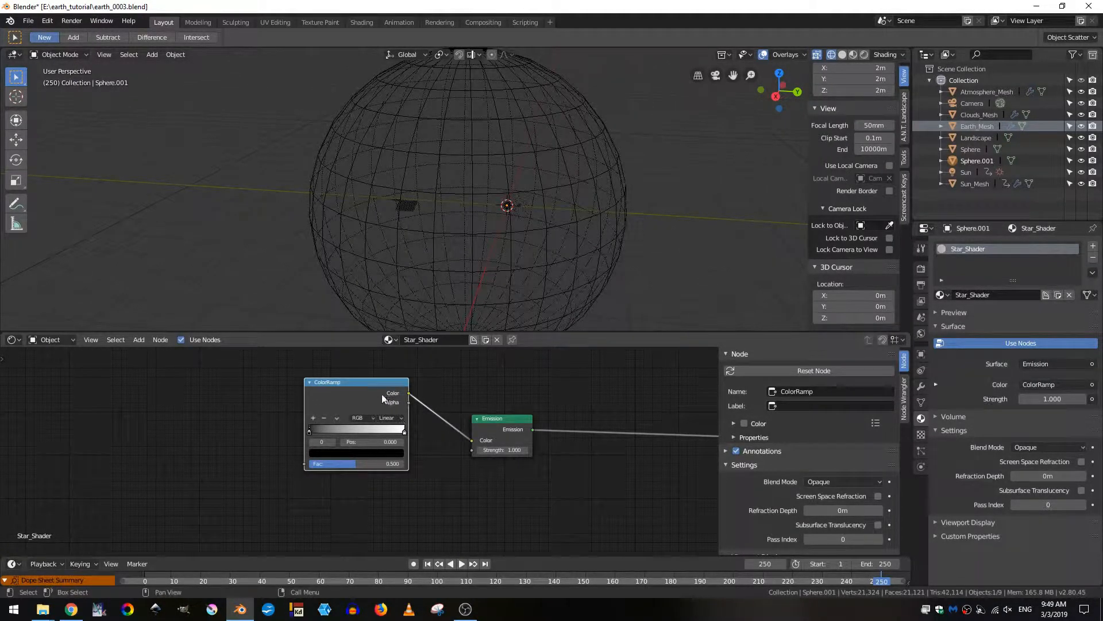
# Step: Add an Object Info node and place it in front of the ColorRamp node
pyautogui.moveTo(331, 407); pyautogui.dragTo(347, 412)
pyautogui.click(276, 406)
pyautogui.moveTo(276, 406); pyautogui.dragTo(360, 418, button='middle')
pyautogui.hotkey('shift', 'a')
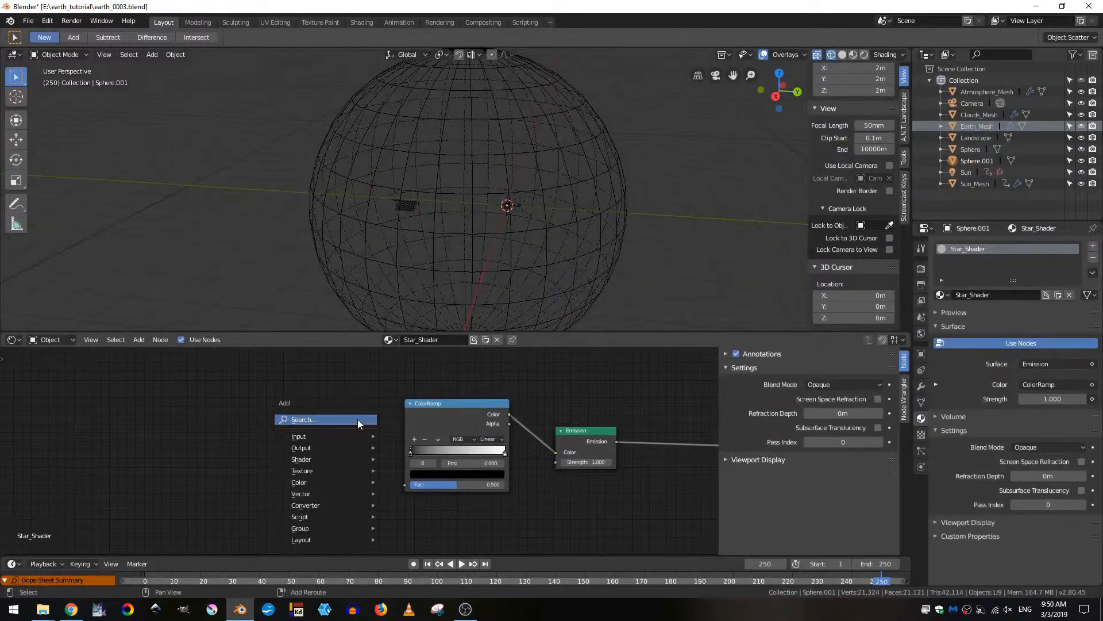
pyautogui.click(350, 418)
pyautogui.write('ob')
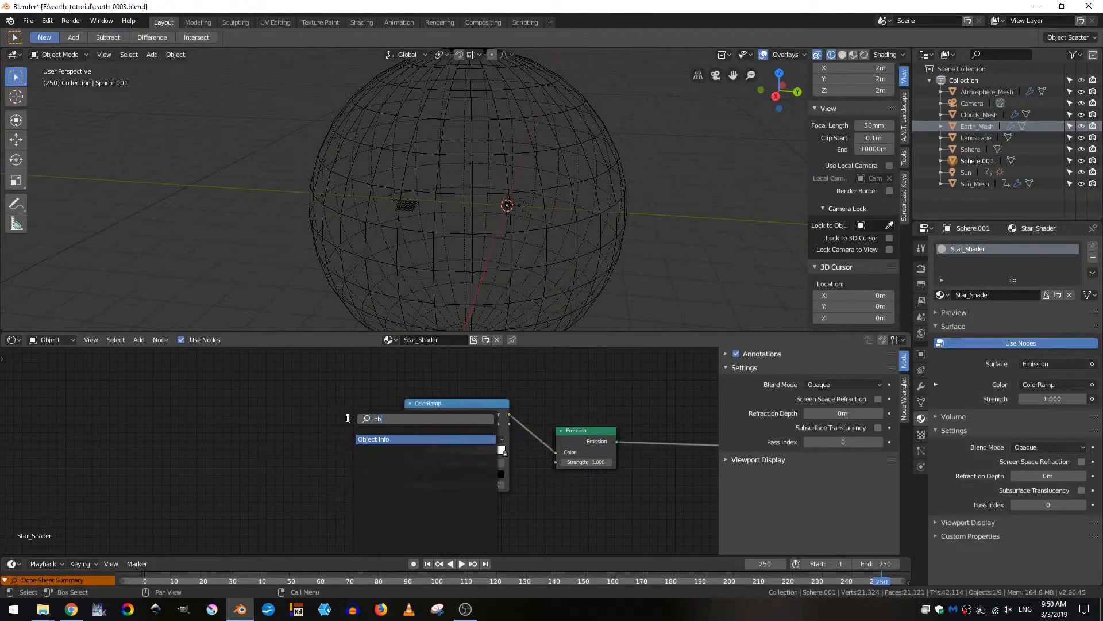
pyautogui.press('Return')
pyautogui.click(279, 414)
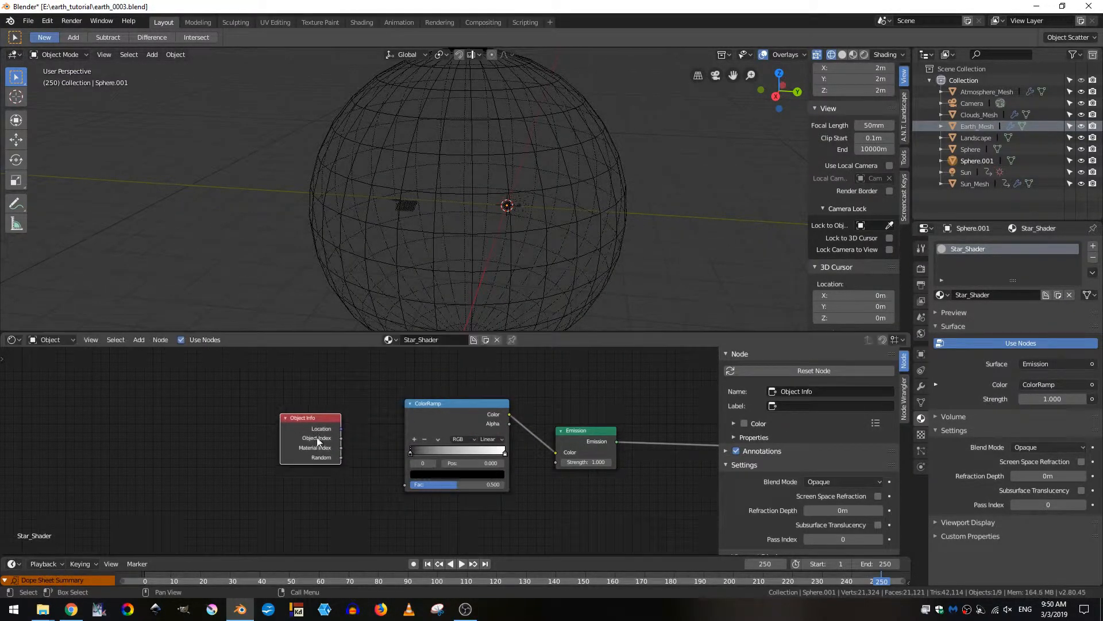
# Step: Connect the Object Info Random output to the ColorRamp Fac input and add three stops, with stop 1 at about position 0.202
pyautogui.moveTo(341, 458); pyautogui.dragTo(402, 488)
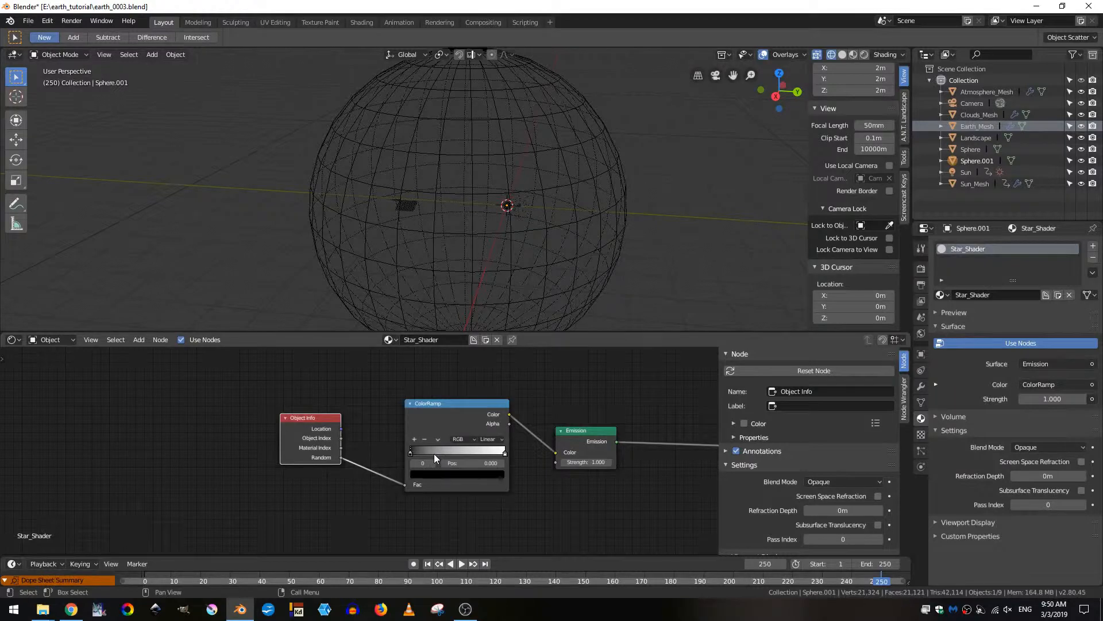
pyautogui.click(415, 439)
pyautogui.click(414, 439)
pyautogui.click(414, 439)
pyautogui.click(435, 453)
pyautogui.moveTo(460, 454); pyautogui.dragTo(420, 453)
# Step: Set the ColorRamp's first stop to a soft green with hue about 0.405, saturation 0.382 and value 0.754
pyautogui.scroll(3, 450, 456)
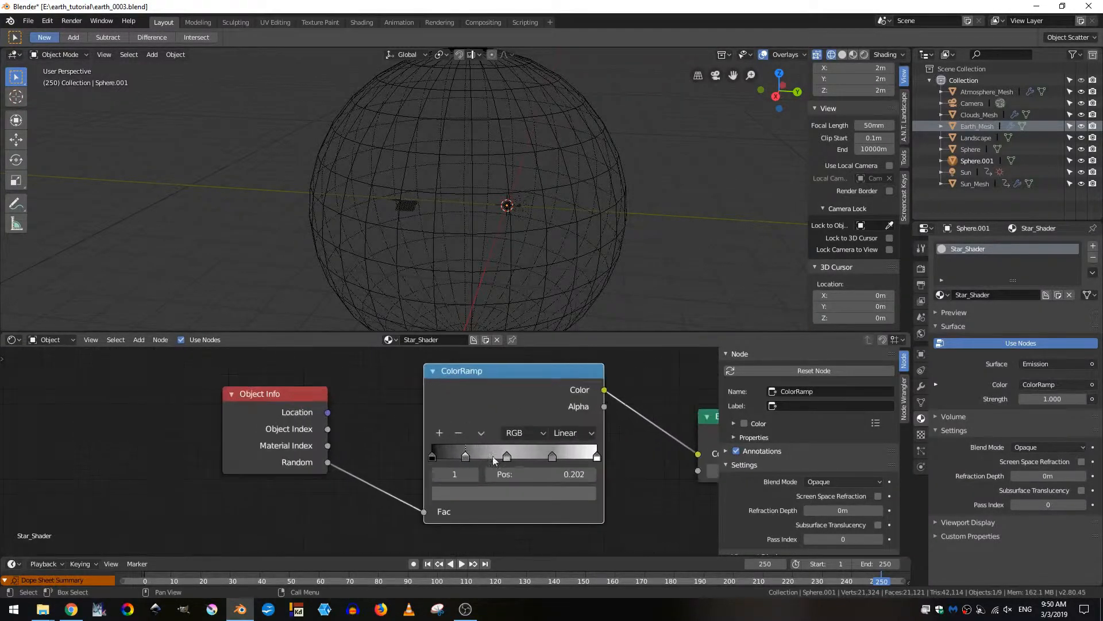
pyautogui.moveTo(512, 461); pyautogui.dragTo(331, 432, button='middle')
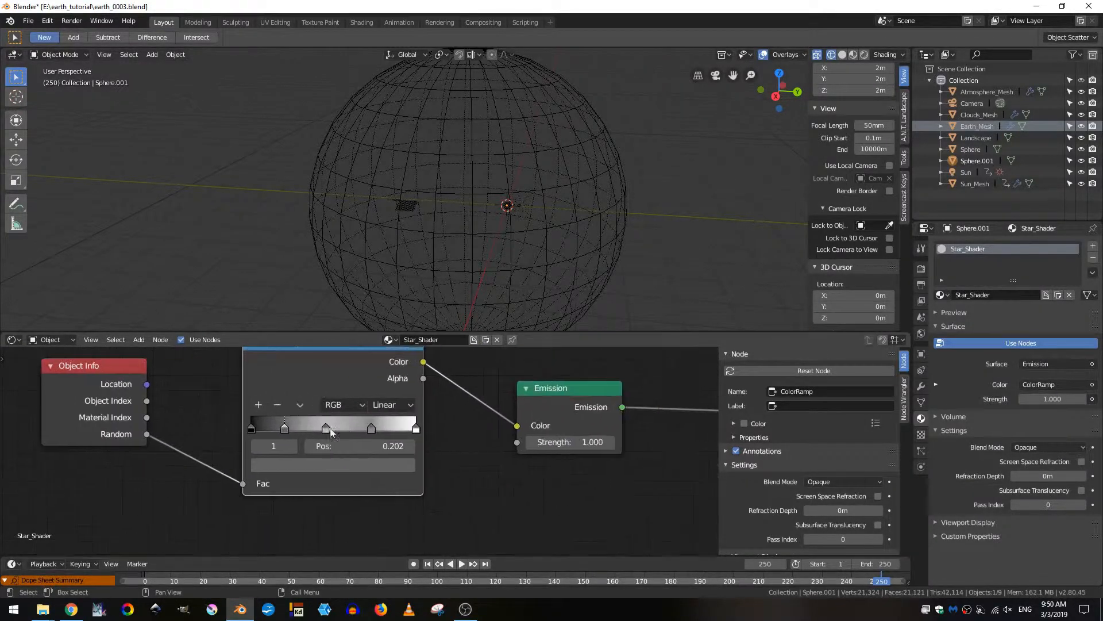
pyautogui.click(251, 429)
pyautogui.click(277, 464)
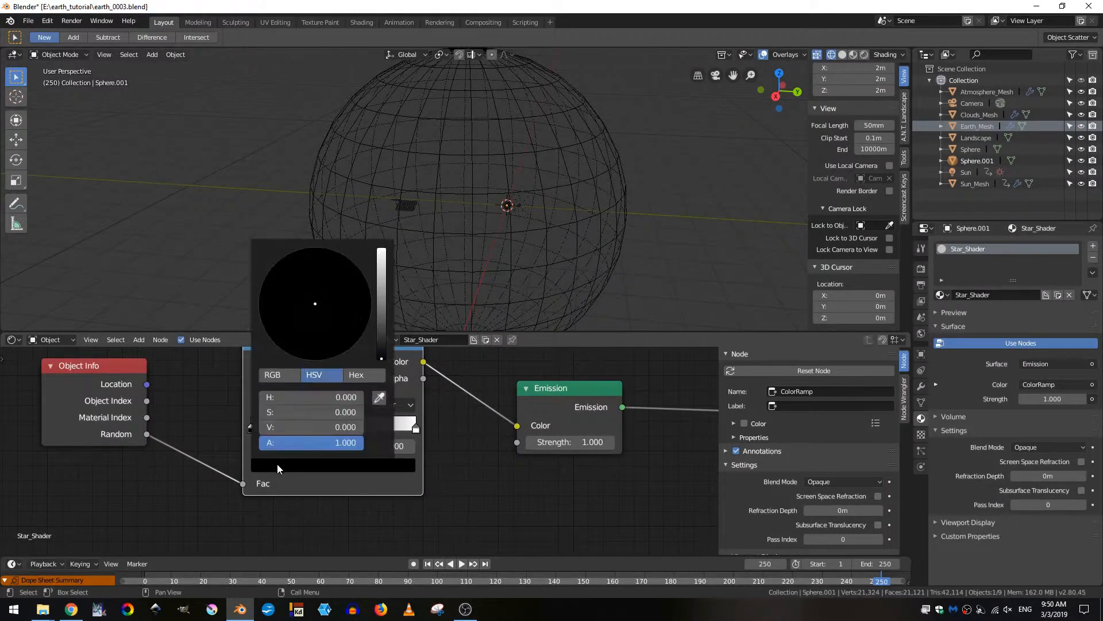
pyautogui.moveTo(322, 427); pyautogui.dragTo(374, 427)
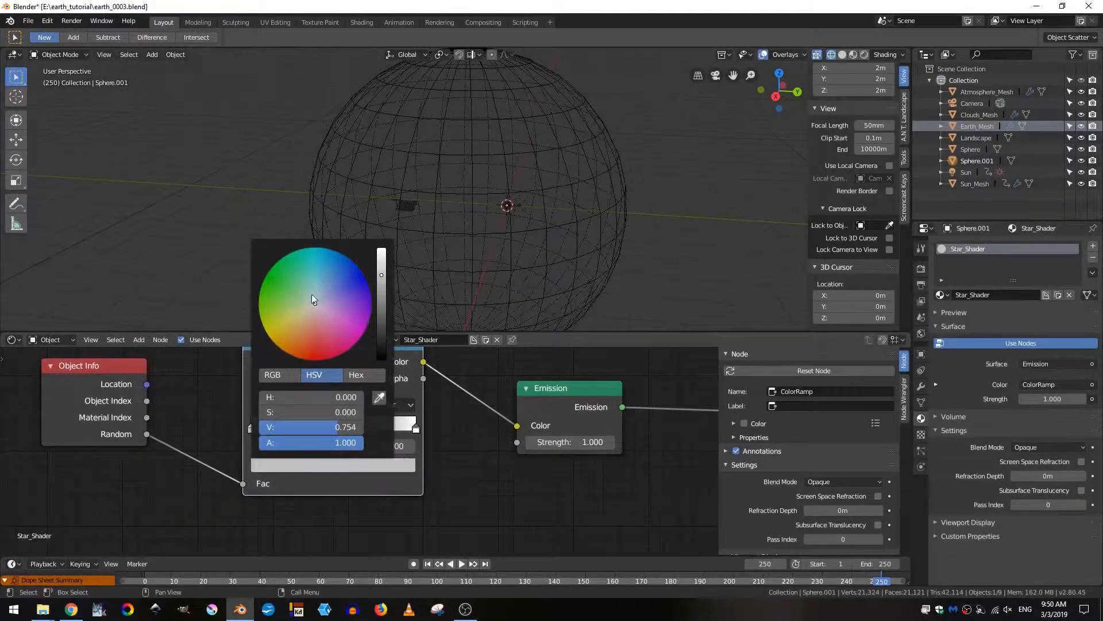
pyautogui.moveTo(313, 299); pyautogui.dragTo(305, 289)
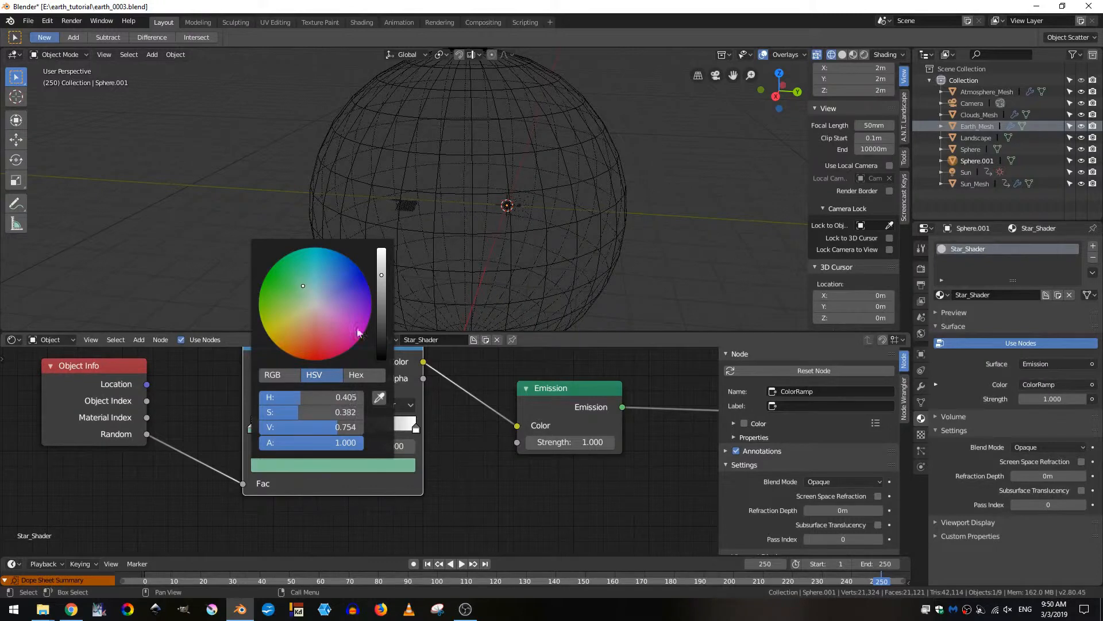
# Step: Brighten the ColorRamp's second stop and tint it light blue
pyautogui.click(285, 429)
pyautogui.click(298, 467)
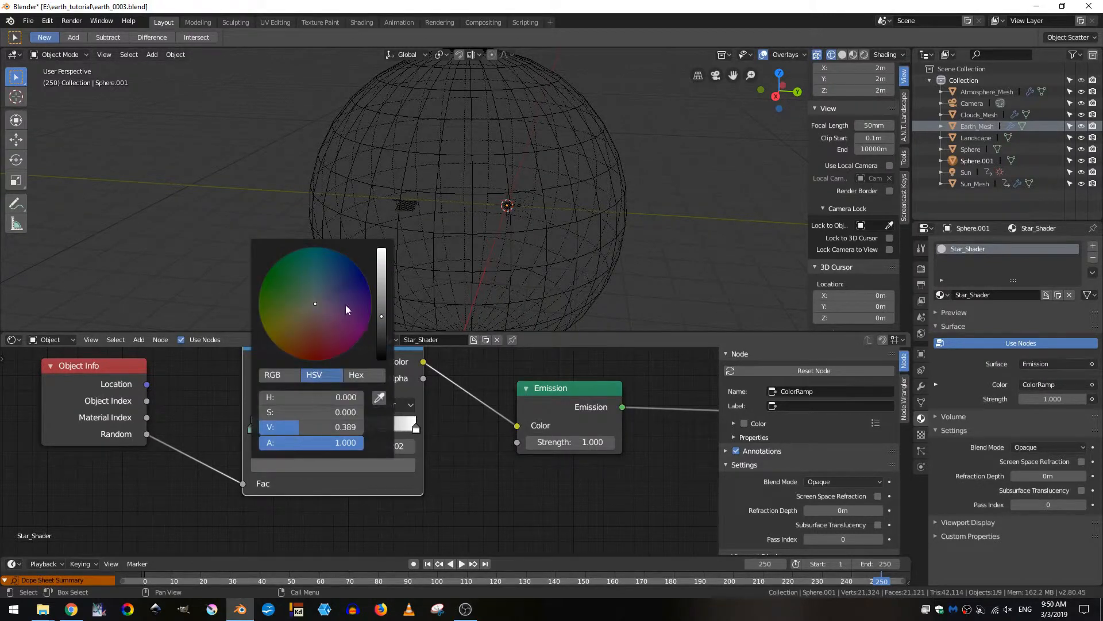
pyautogui.scroll(5, 339, 301)
pyautogui.moveTo(320, 295); pyautogui.dragTo(327, 287)
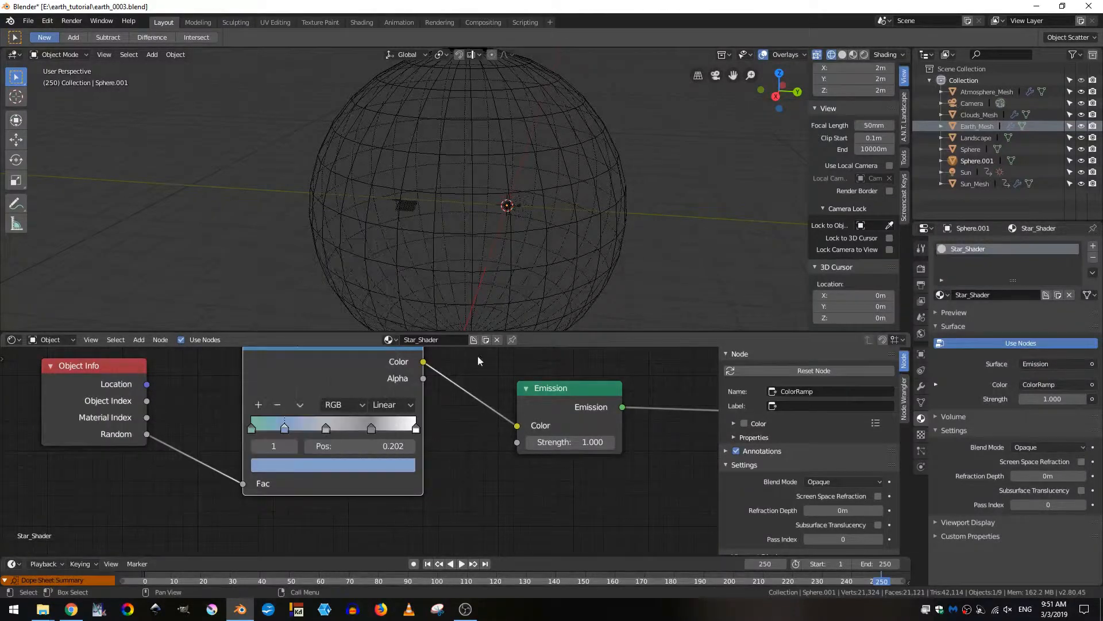
# Step: Brighten the ColorRamp's middle stop and tint it light pink-violet
pyautogui.click(325, 428)
pyautogui.click(326, 466)
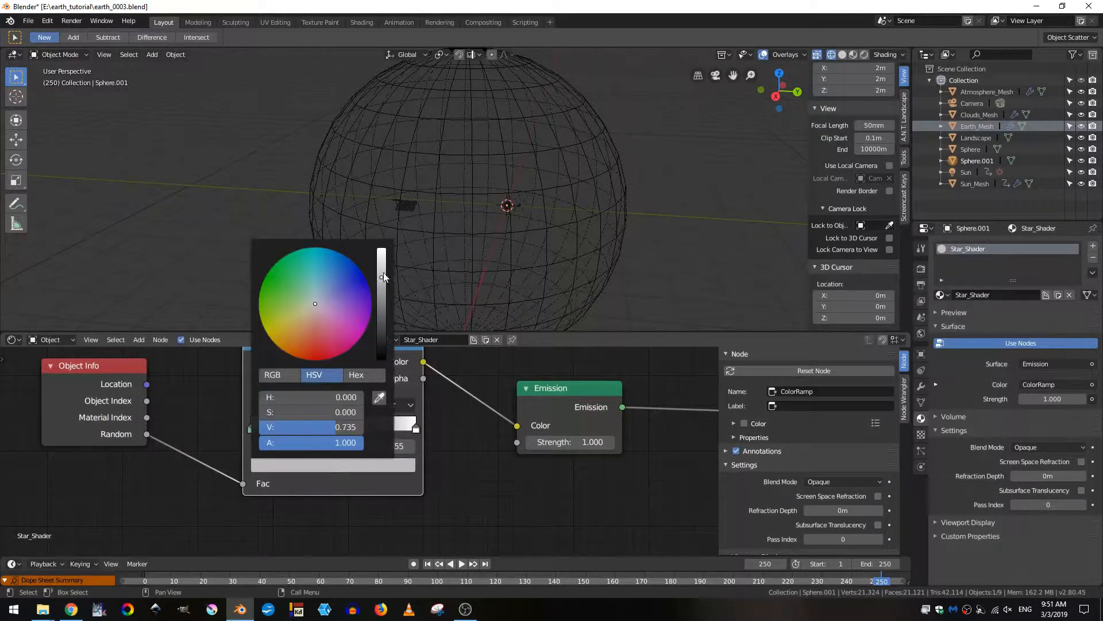
pyautogui.scroll(2, 380, 276)
pyautogui.moveTo(381, 269); pyautogui.dragTo(381, 266)
pyautogui.moveTo(326, 302); pyautogui.dragTo(333, 312)
# Step: Brighten the ColorRamp's fourth stop and color it light red
pyautogui.click(368, 428)
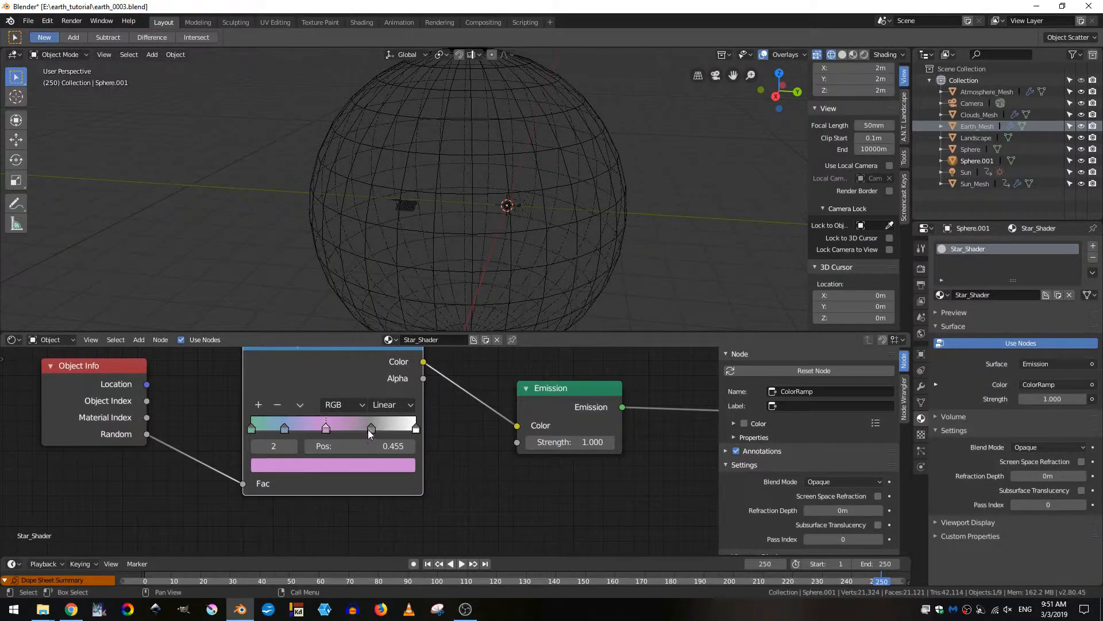
pyautogui.click(370, 464)
pyautogui.scroll(3, 386, 300)
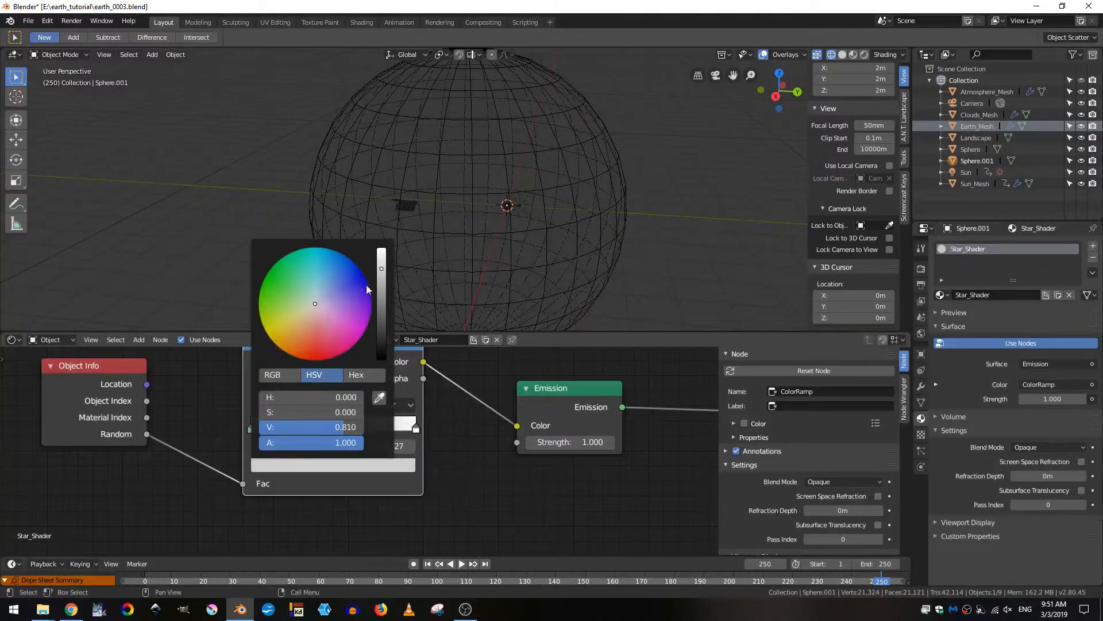
pyautogui.click(316, 327)
pyautogui.moveTo(316, 328); pyautogui.dragTo(317, 336)
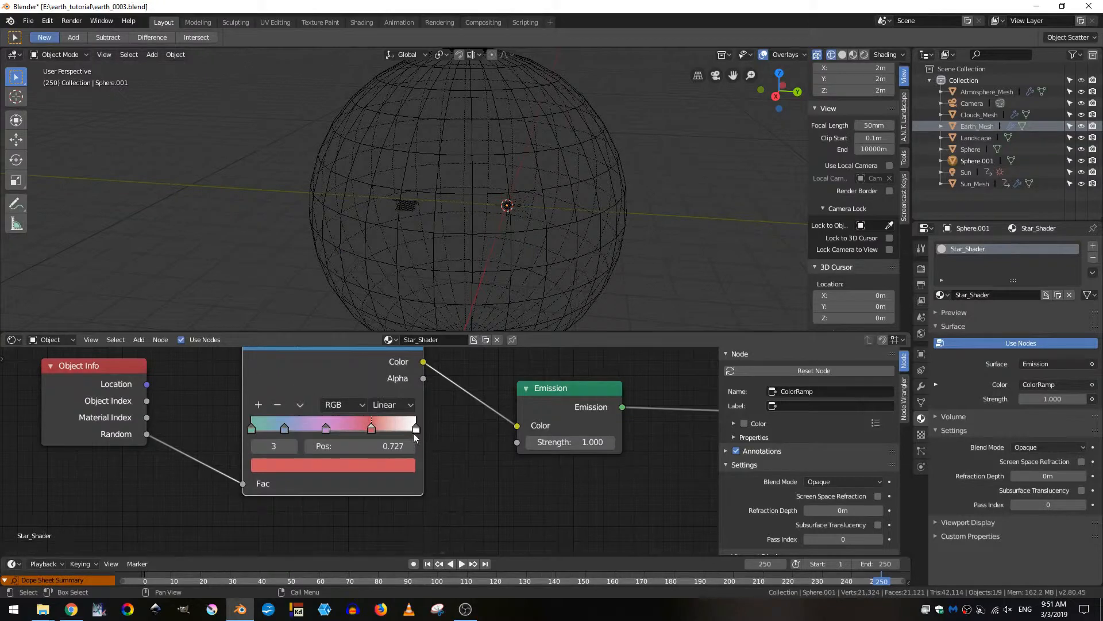
# Step: Color the ColorRamp's last stop yellow-green and darken it to an olive tone
pyautogui.click(416, 429)
pyautogui.click(345, 464)
pyautogui.moveTo(310, 308); pyautogui.dragTo(291, 311)
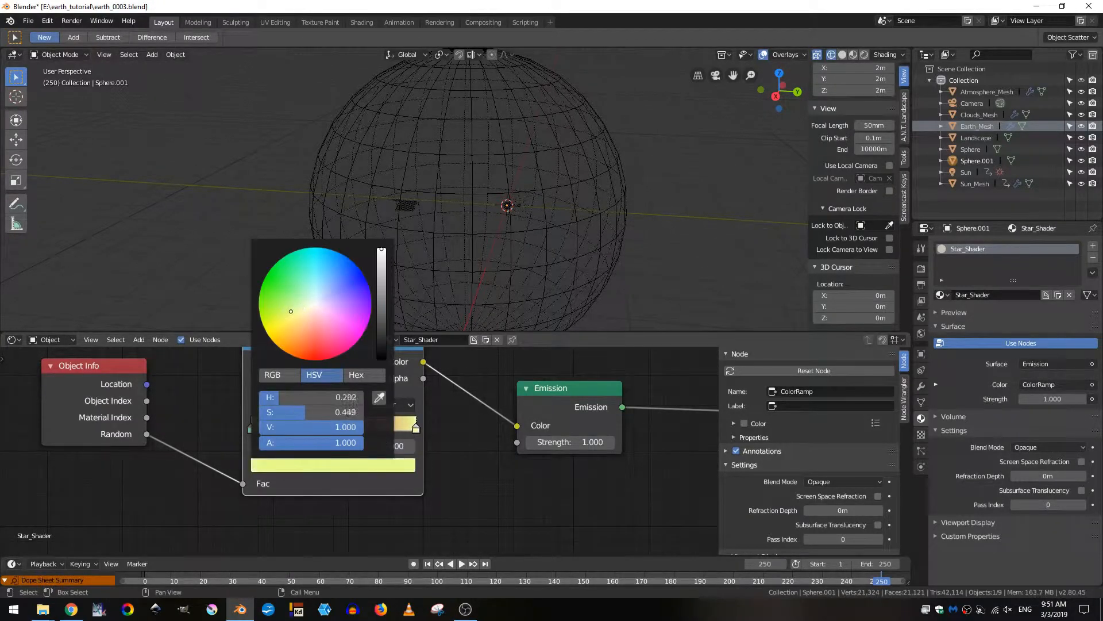
pyautogui.moveTo(381, 260); pyautogui.dragTo(382, 314)
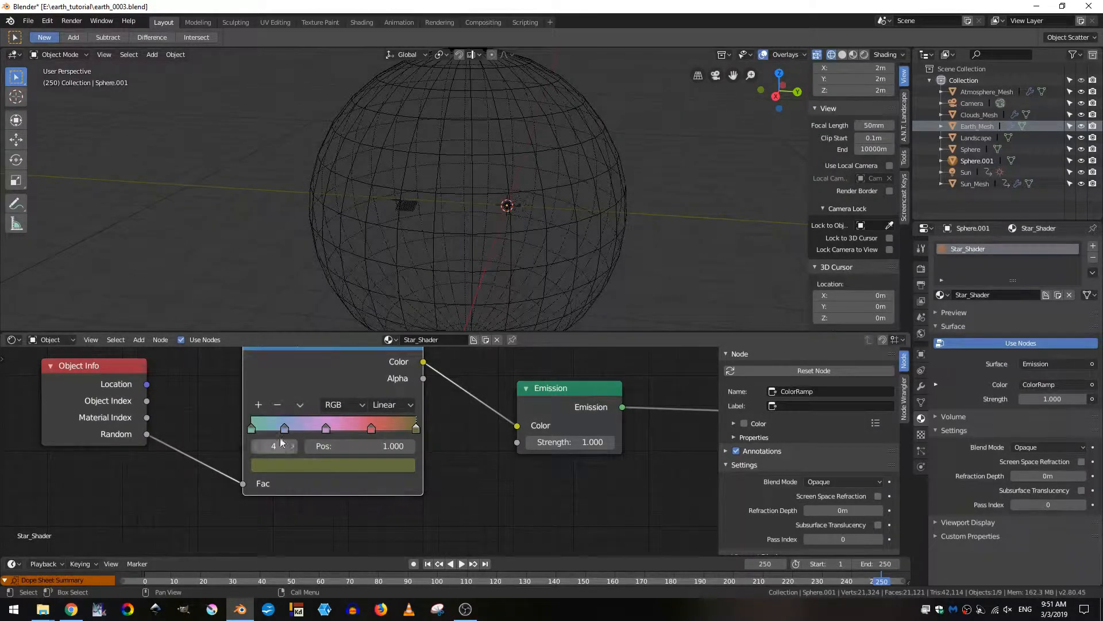
# Step: Set the Emission node's strength to 10 and save the file
pyautogui.moveTo(463, 440); pyautogui.dragTo(262, 461, button='middle')
pyautogui.click(402, 459)
pyautogui.write('10')
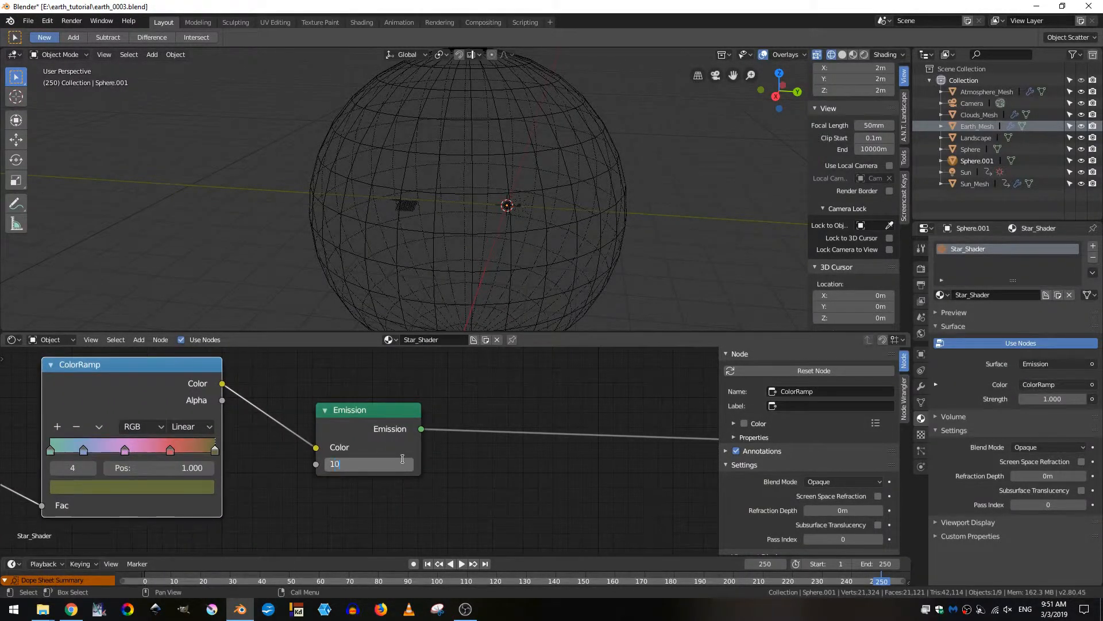
pyautogui.press('Return')
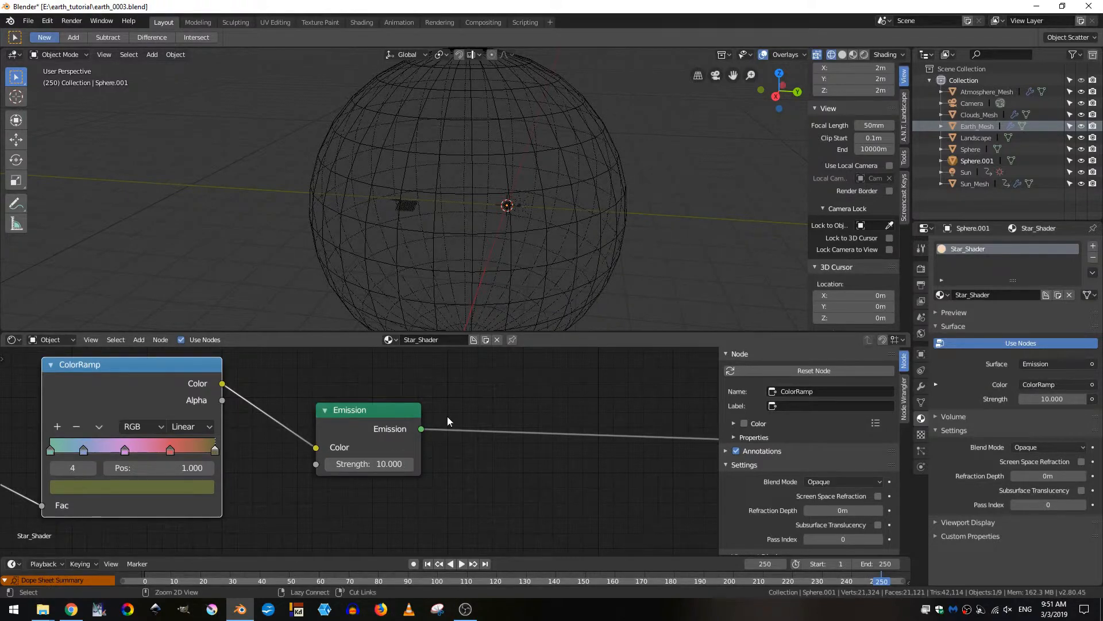
pyautogui.hotkey('ctrl', 's')
# Step: Add a particle system to the huge enclosing sphere and name its settings Star_Particles
pyautogui.moveTo(474, 237); pyautogui.dragTo(508, 220, button='middle')
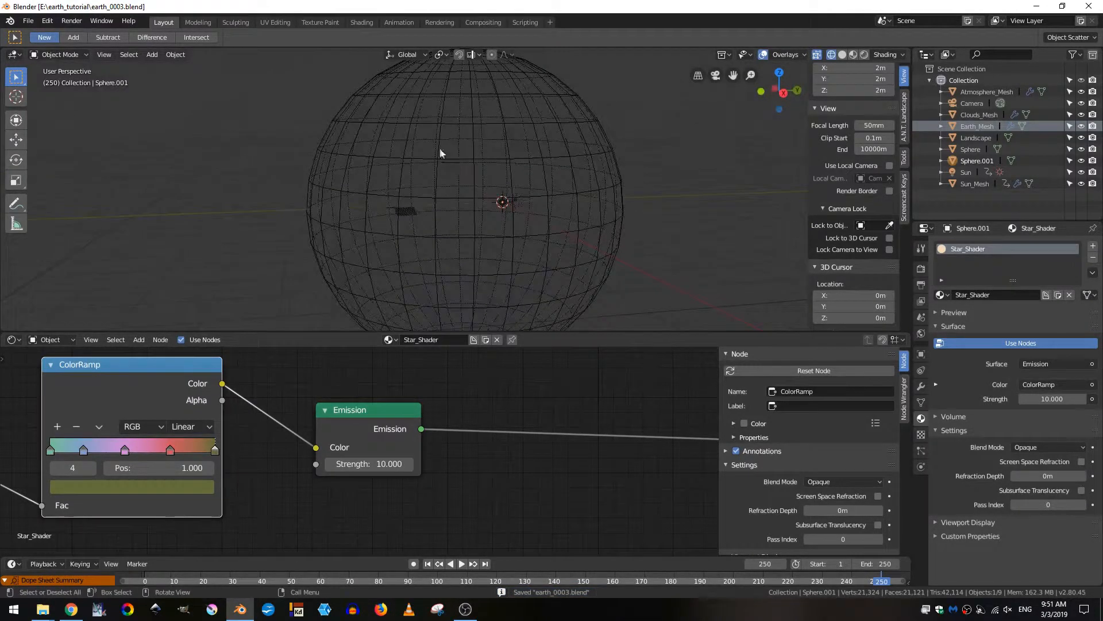
pyautogui.click(440, 147)
pyautogui.moveTo(536, 179); pyautogui.dragTo(534, 214, button='middle')
pyautogui.click(922, 451)
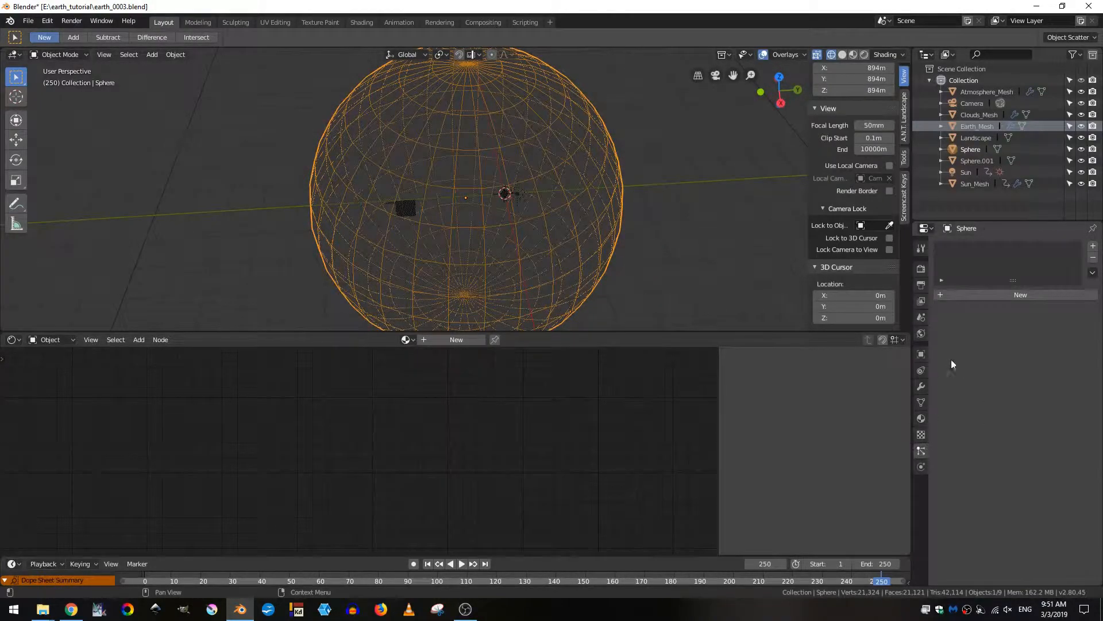
pyautogui.click(987, 294)
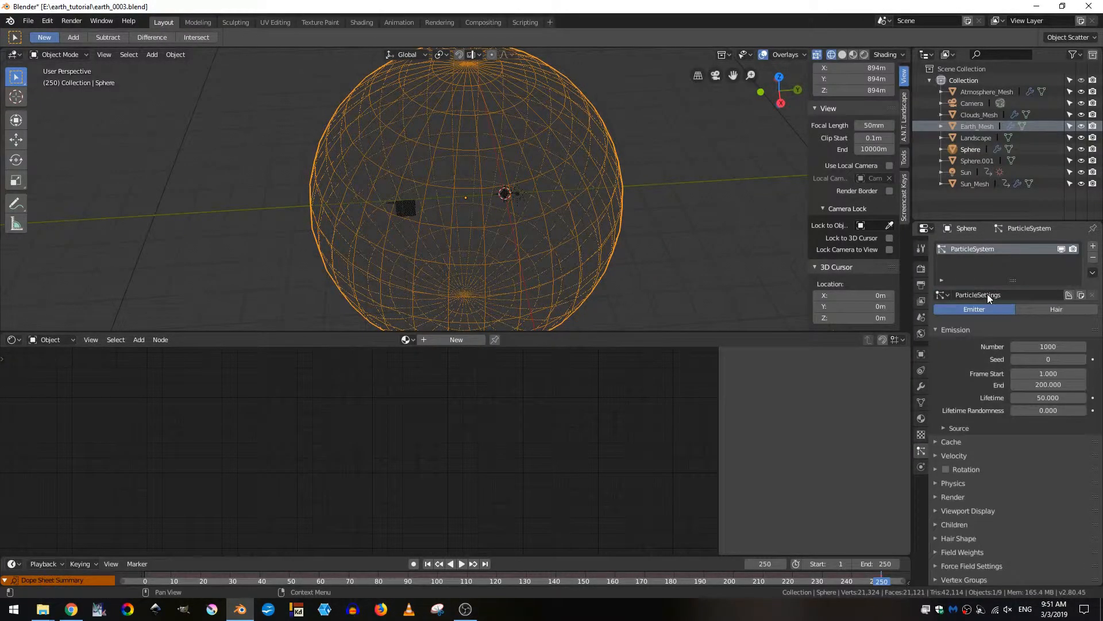
pyautogui.click(1028, 294)
pyautogui.write('Star_Particles')
pyautogui.press('Return')
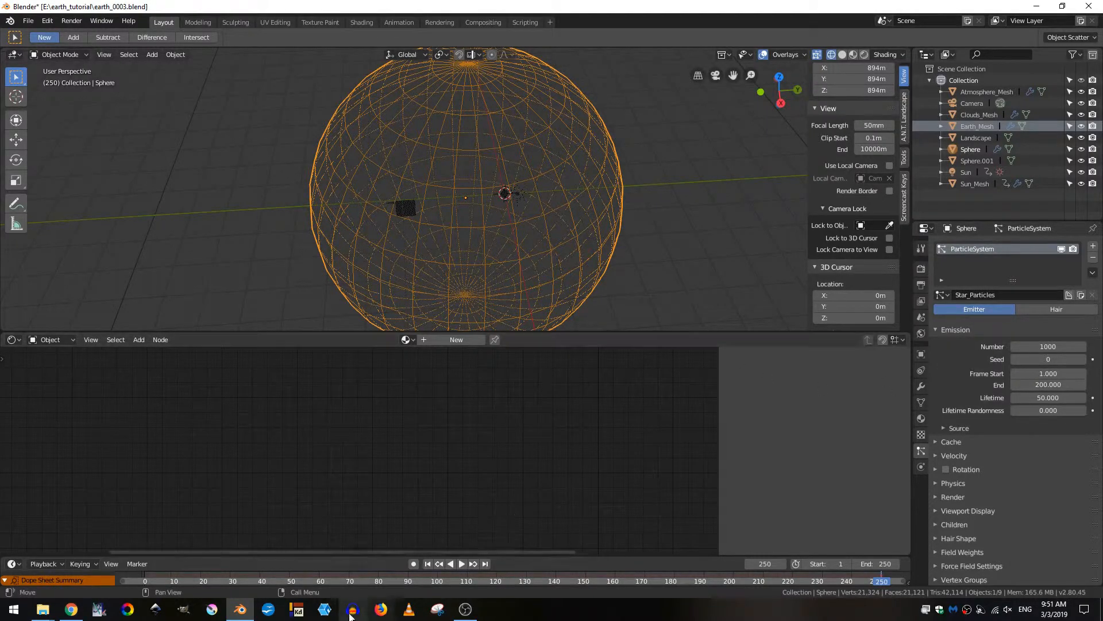
# Step: Return the timeline to frame 1 and set the Star_Particles to render as Object
pyautogui.click(427, 564)
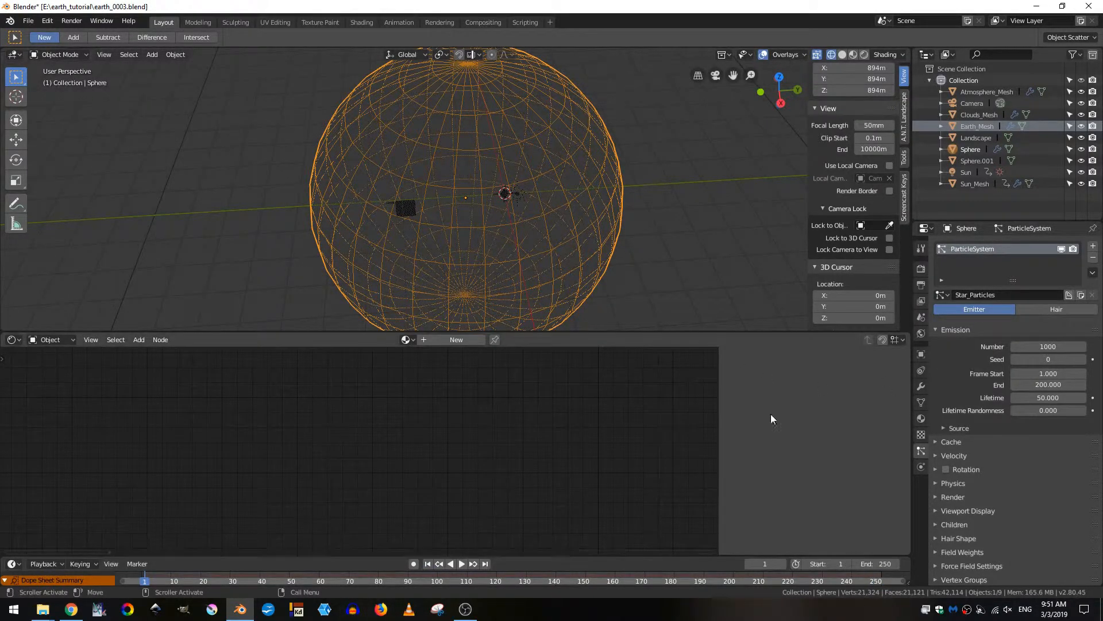
pyautogui.scroll(-4, 620, 265)
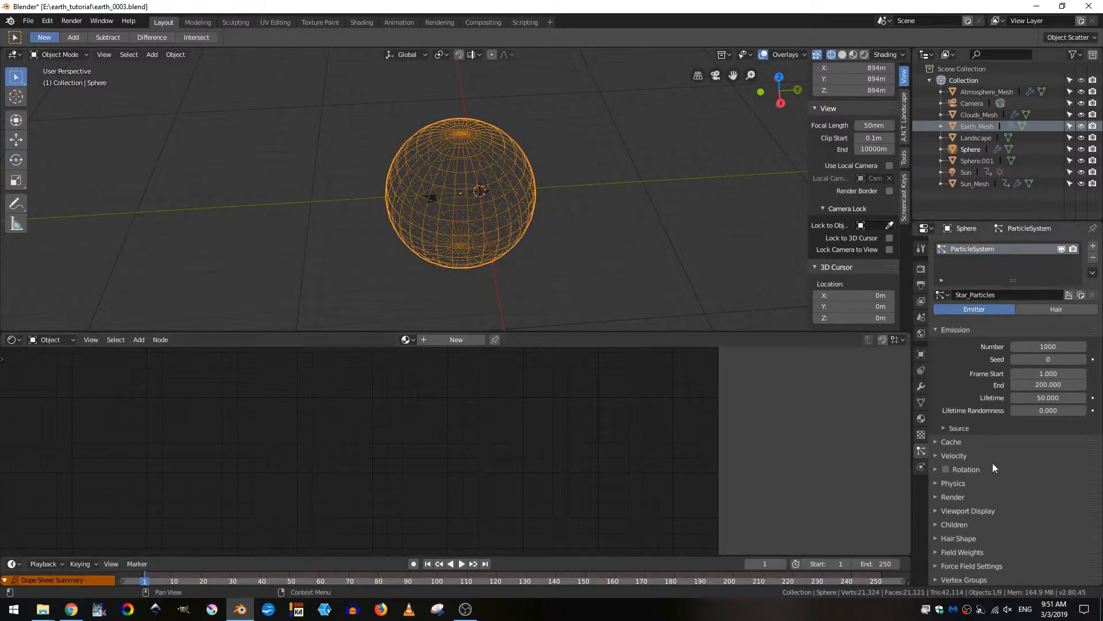
pyautogui.click(953, 496)
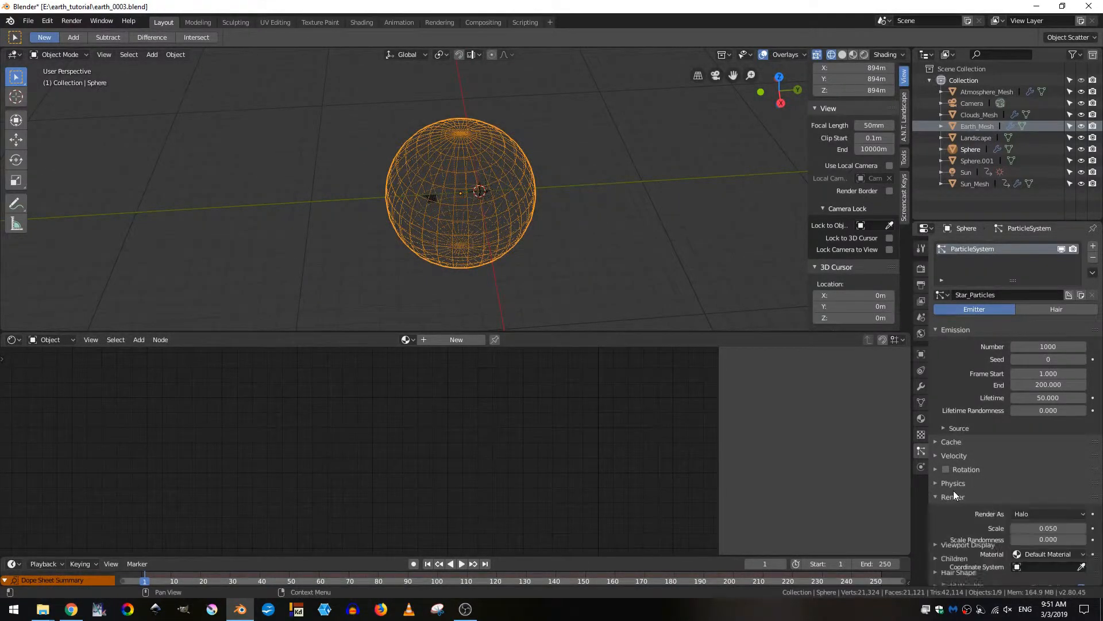
pyautogui.click(1041, 512)
pyautogui.click(1039, 512)
pyautogui.click(1015, 515)
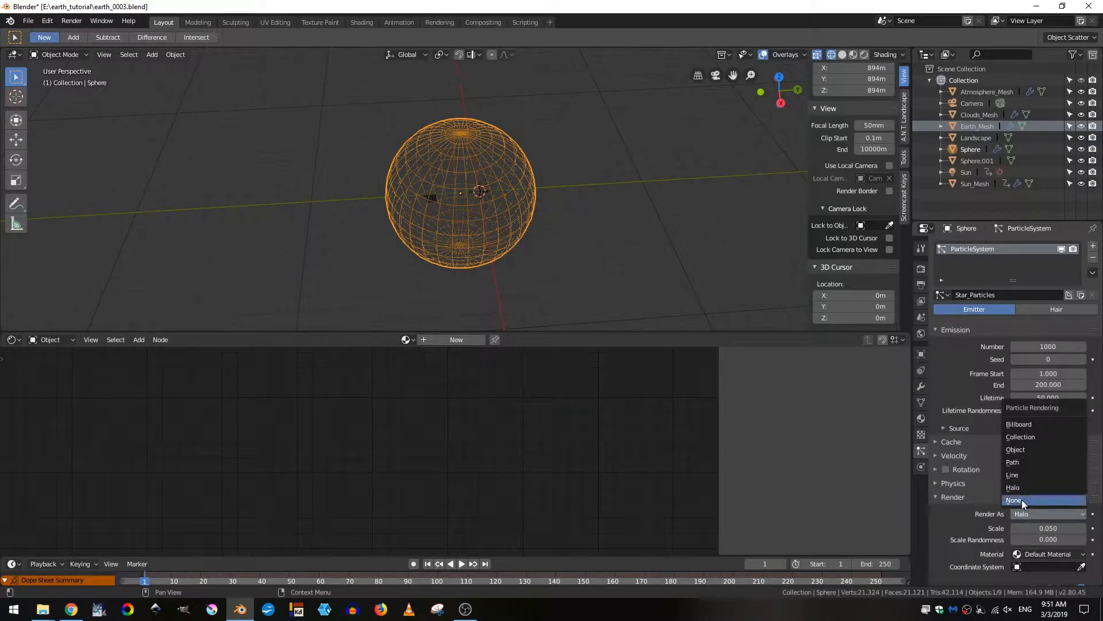
pyautogui.click(1022, 447)
pyautogui.scroll(-5, 1018, 531)
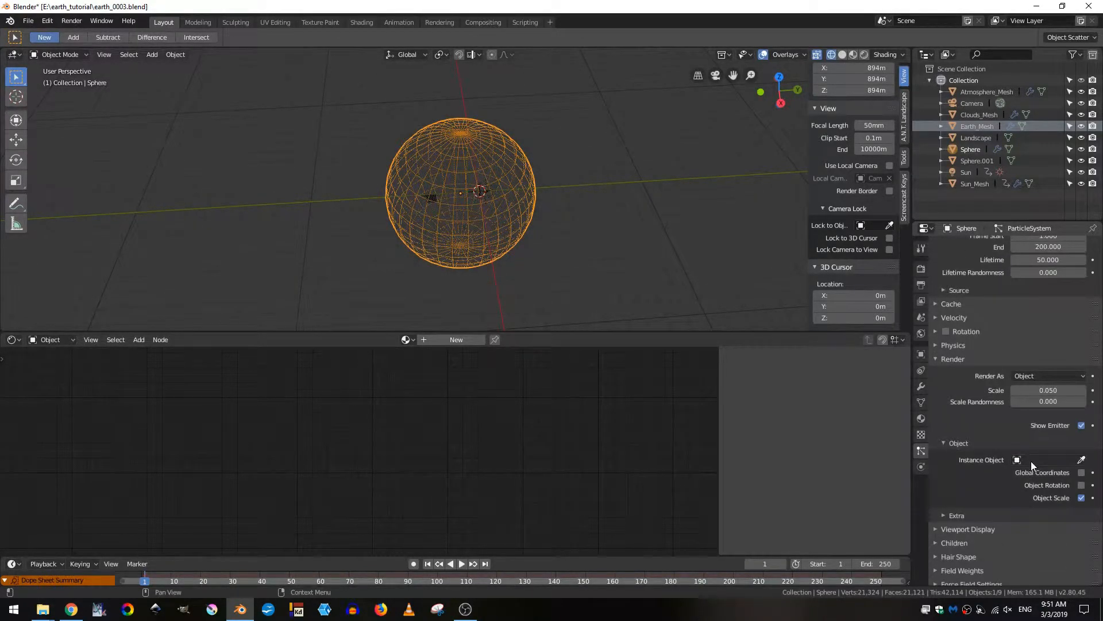
# Step: Rename the small star sphere Sphere.001 as Star_mesh
pyautogui.click(975, 160)
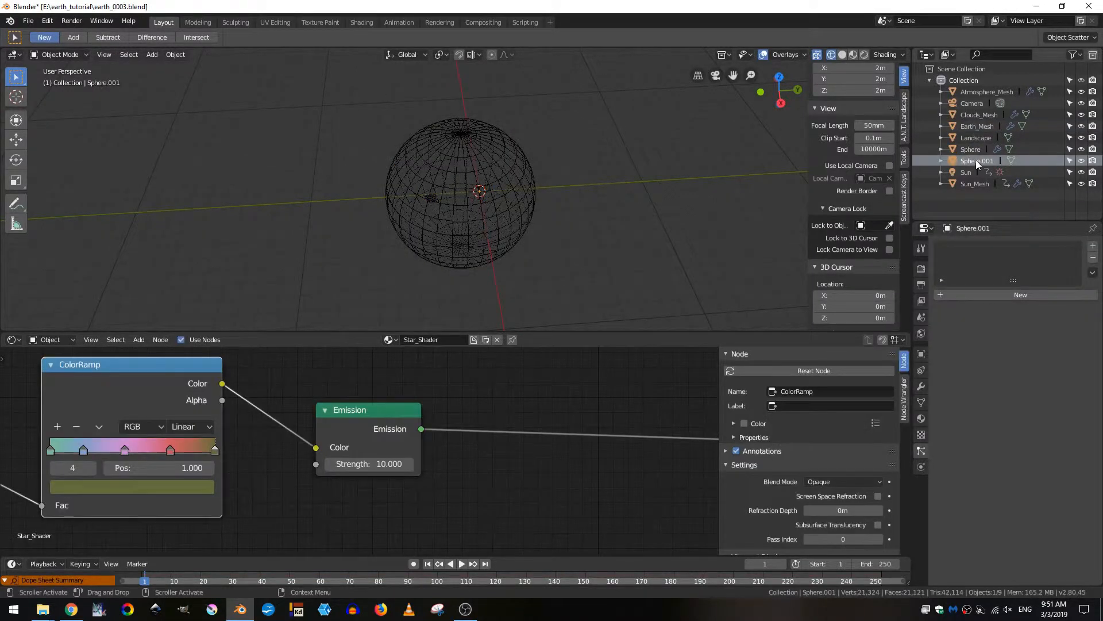
pyautogui.doubleClick(976, 160)
pyautogui.write('Star_Mesh')
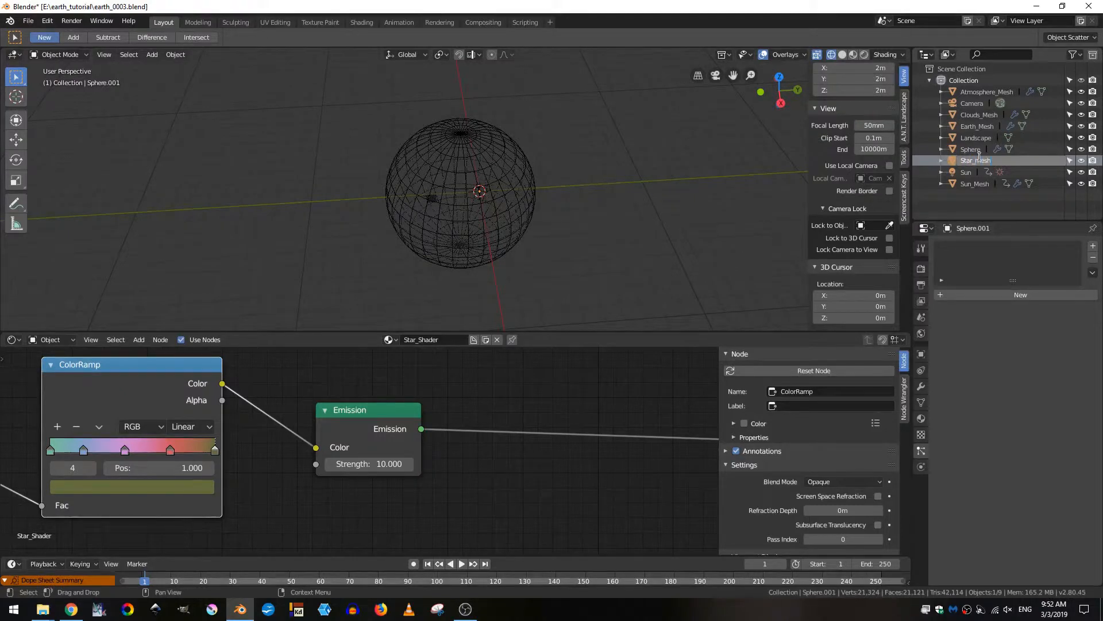
pyautogui.press('Return')
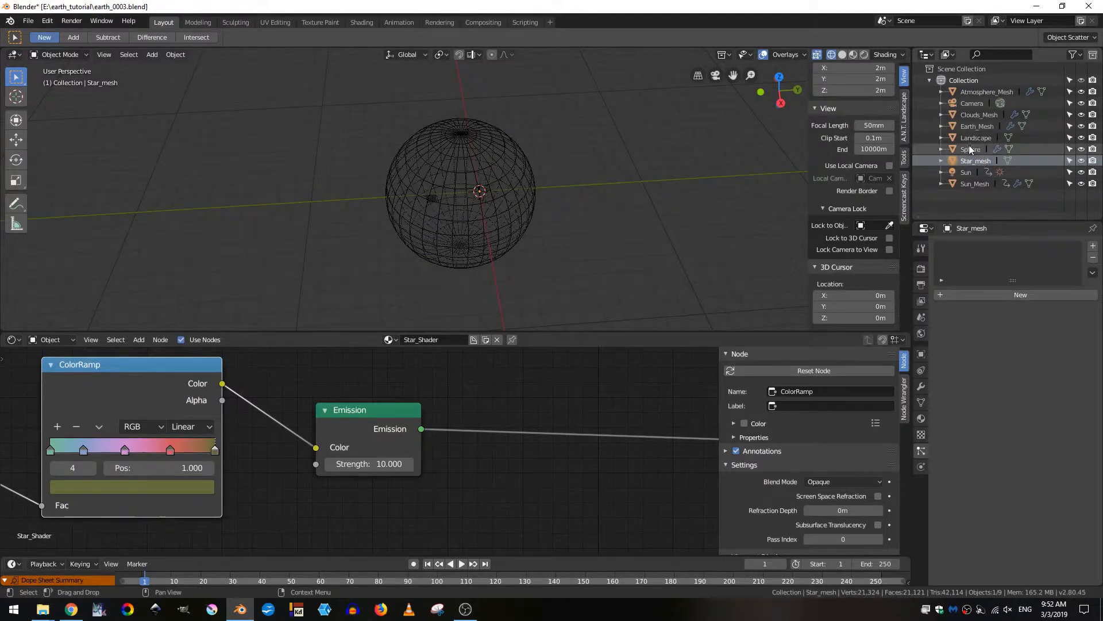
# Step: Rename the huge enclosing sphere as Emitter
pyautogui.click(971, 149)
pyautogui.doubleClick(969, 149)
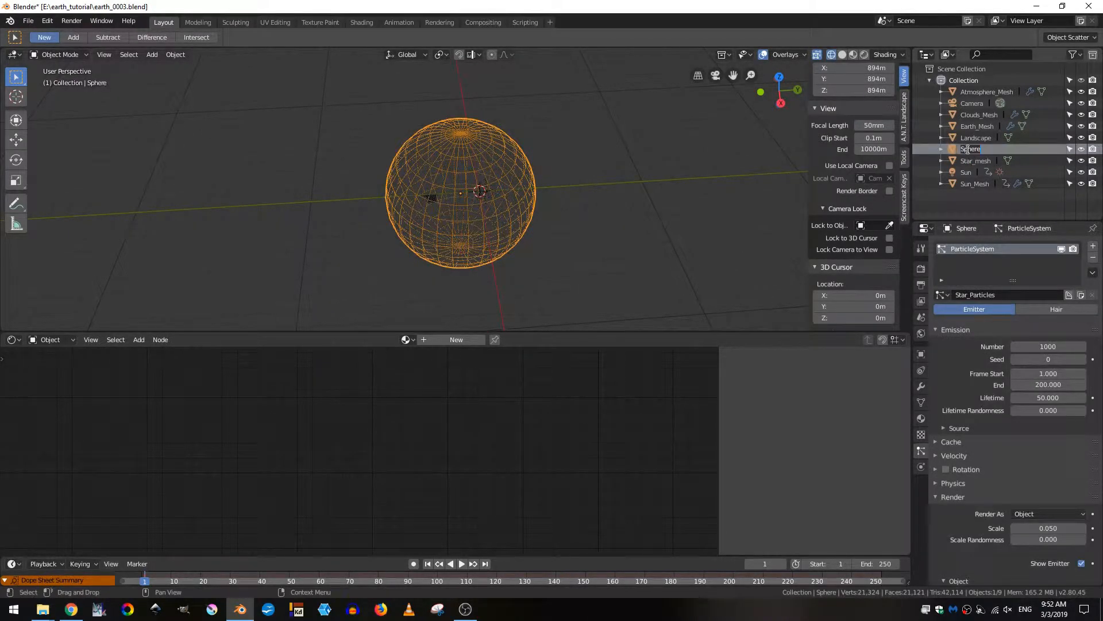
pyautogui.write('Emitter')
pyautogui.press('Return')
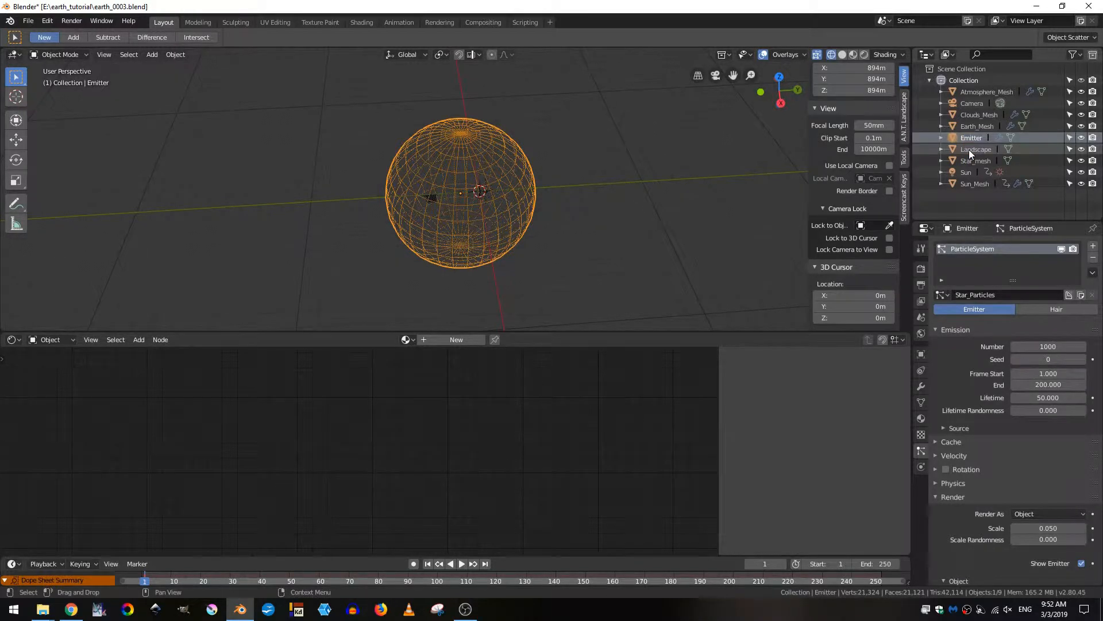
# Step: Set Star_mesh as the instance object of the Emitter's particles and play the animation
pyautogui.scroll(-5, 1037, 512)
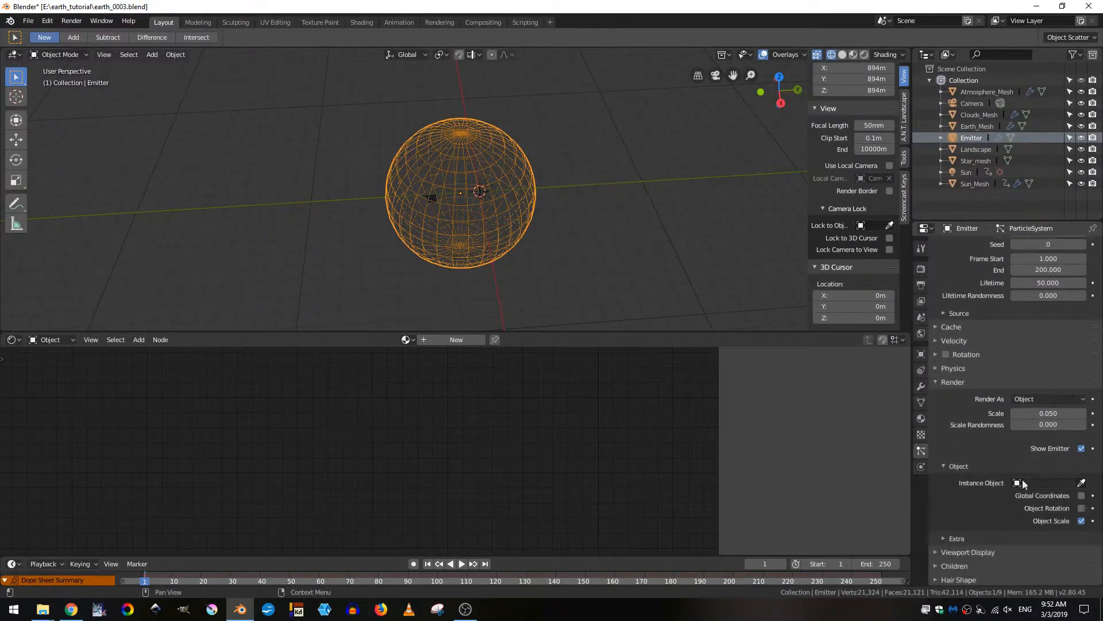
pyautogui.scroll(5, 990, 374)
pyautogui.scroll(-4, 992, 383)
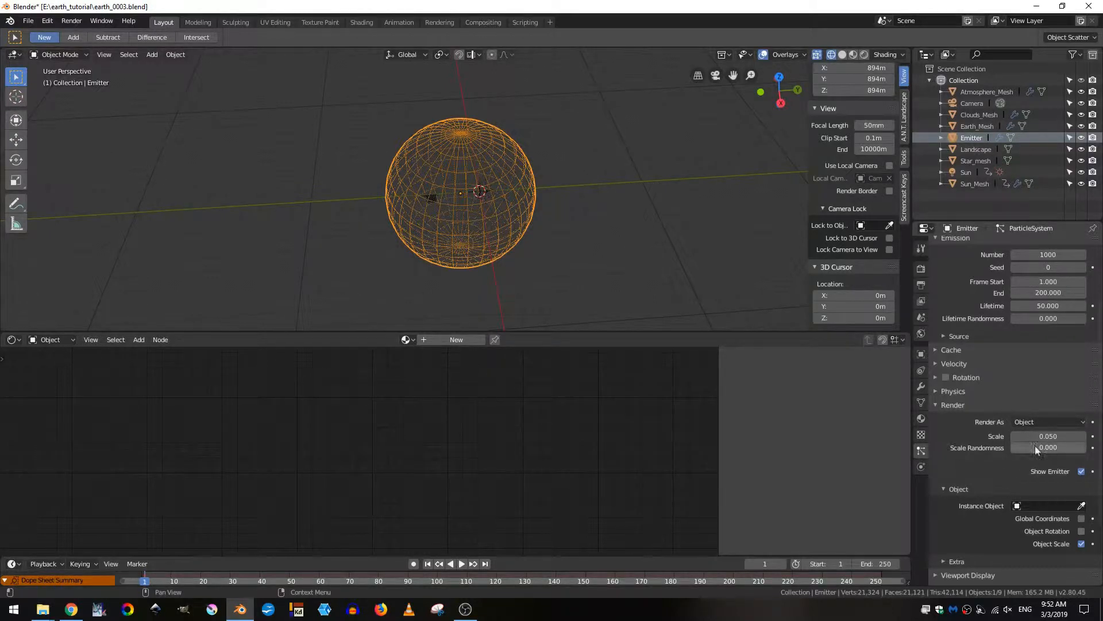
pyautogui.click(1044, 506)
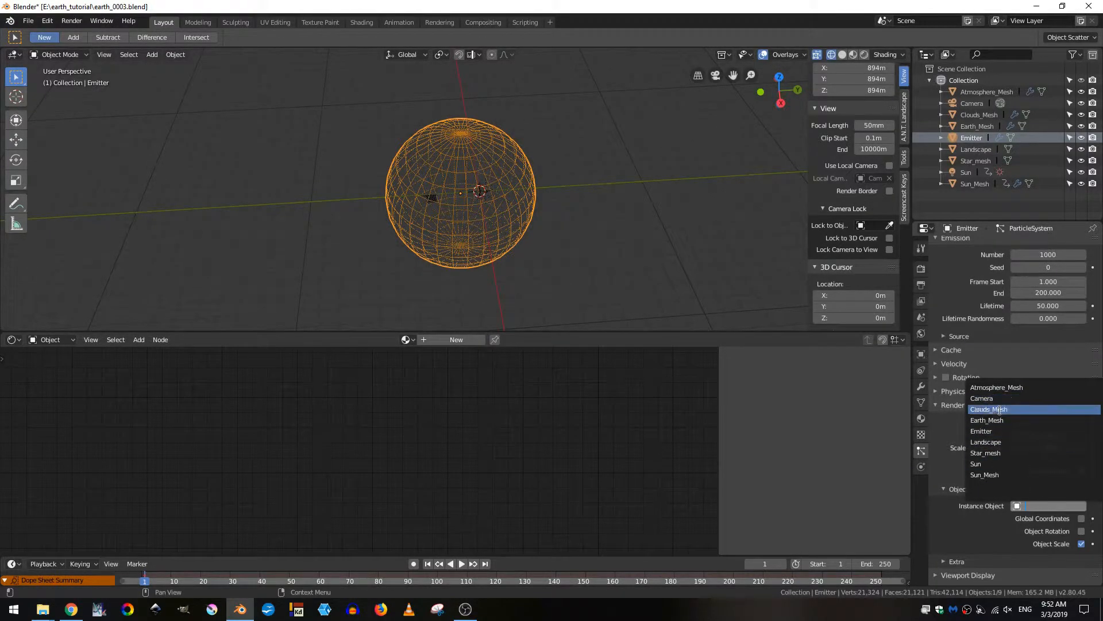
pyautogui.click(986, 453)
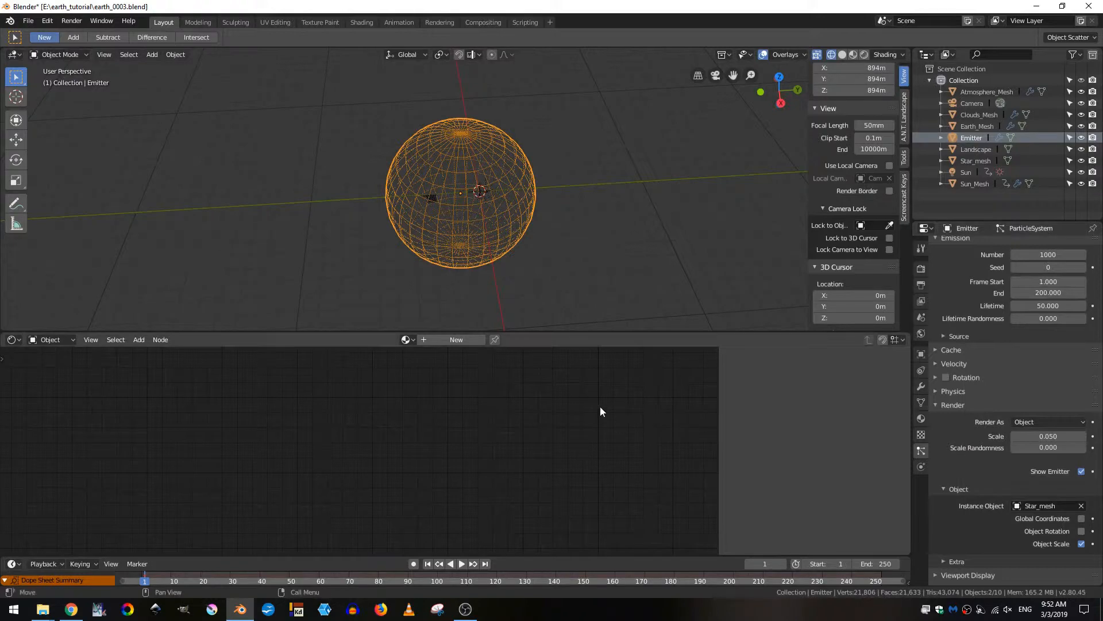
pyautogui.click(462, 564)
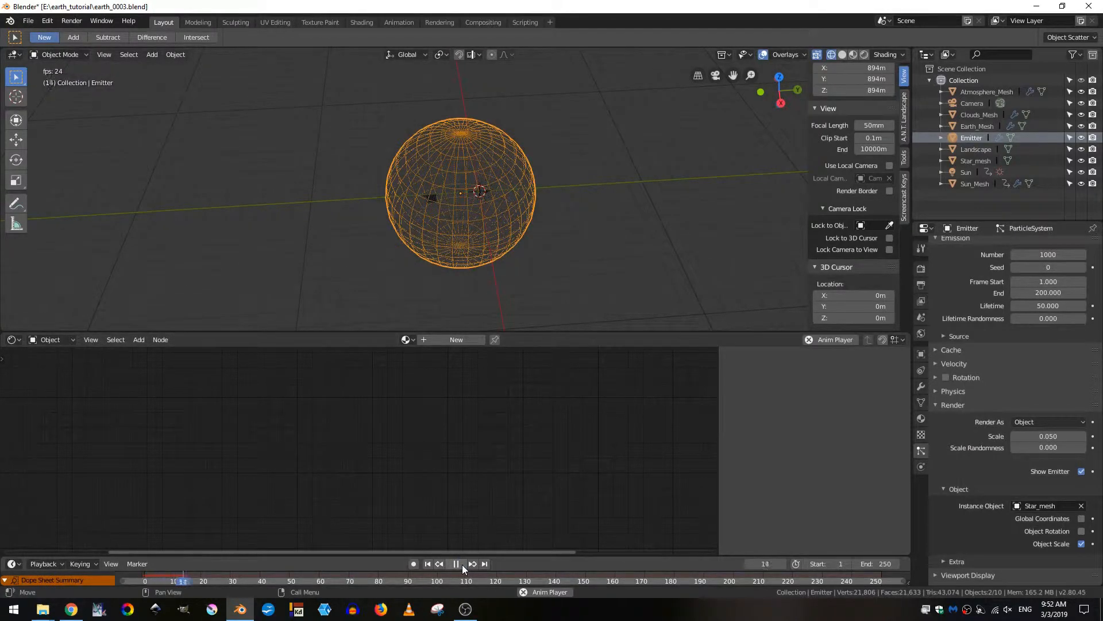
# Step: Stop the animation at frame 51 and raise the Emitter's particle render scale to 2.610
pyautogui.click(456, 564)
pyautogui.moveTo(442, 192); pyautogui.dragTo(481, 182, button='middle')
pyautogui.scroll(2, 384, 196)
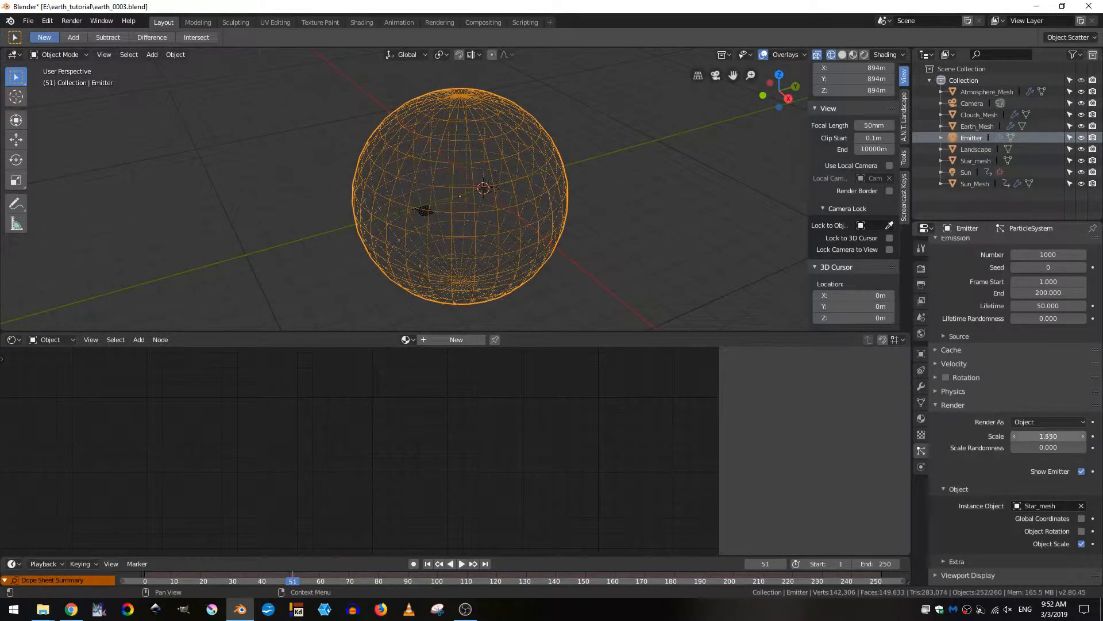
pyautogui.scroll(3, 537, 202)
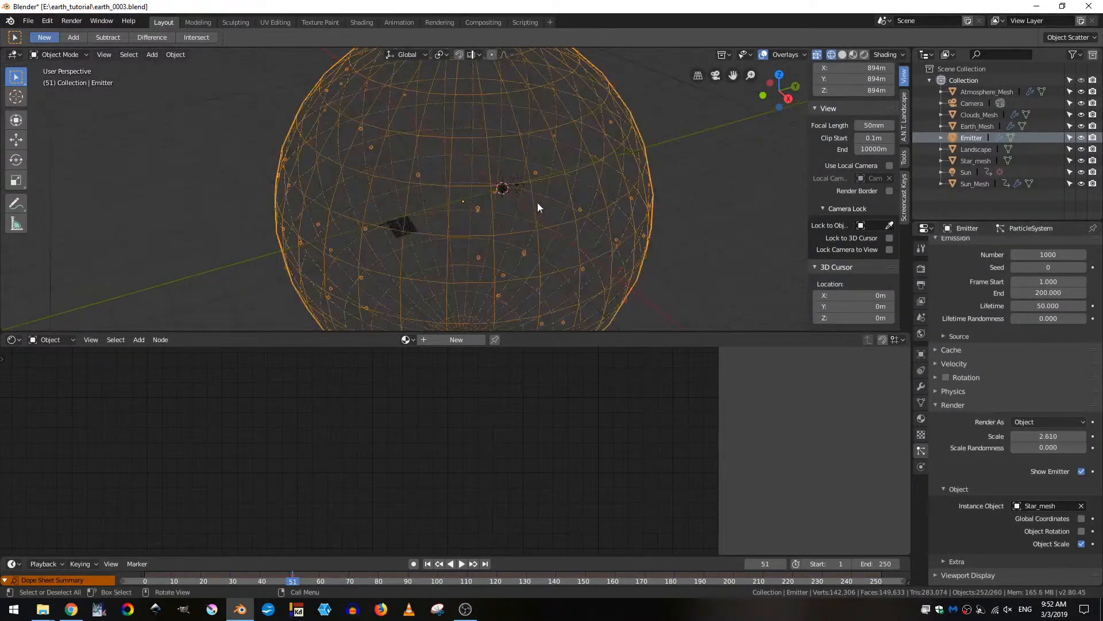
pyautogui.moveTo(537, 202); pyautogui.dragTo(501, 185, button='middle')
pyautogui.scroll(4, 536, 163)
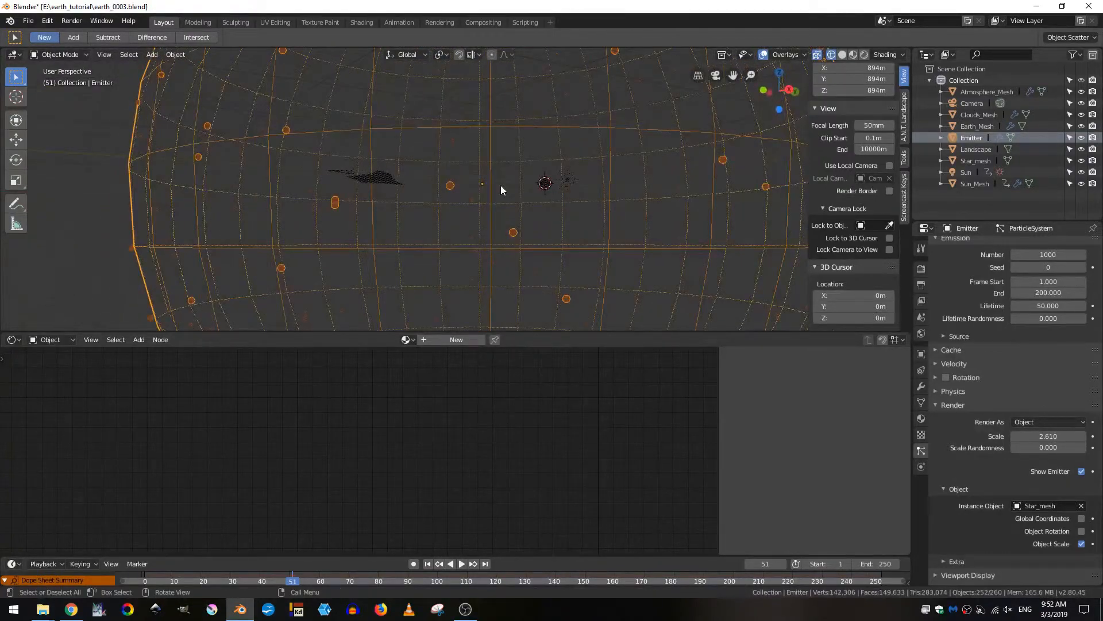
# Step: In the camera view, set the star particles' scale to 1.000 and scale randomness to 0.700
pyautogui.press('KP_0')
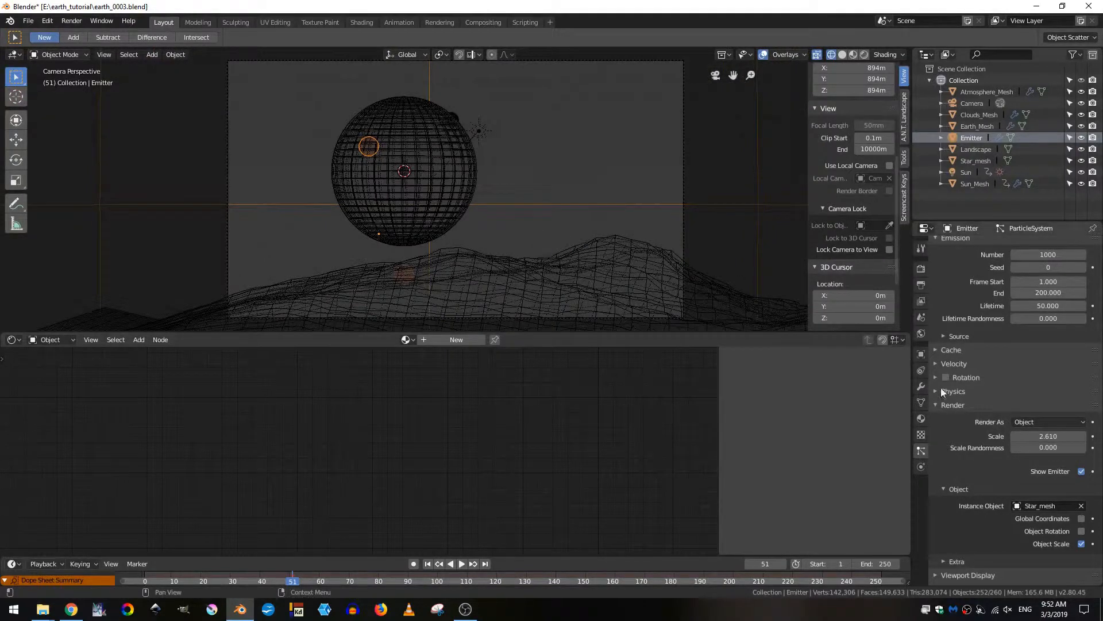
pyautogui.moveTo(1041, 436); pyautogui.dragTo(1017, 436)
pyautogui.click(1049, 436)
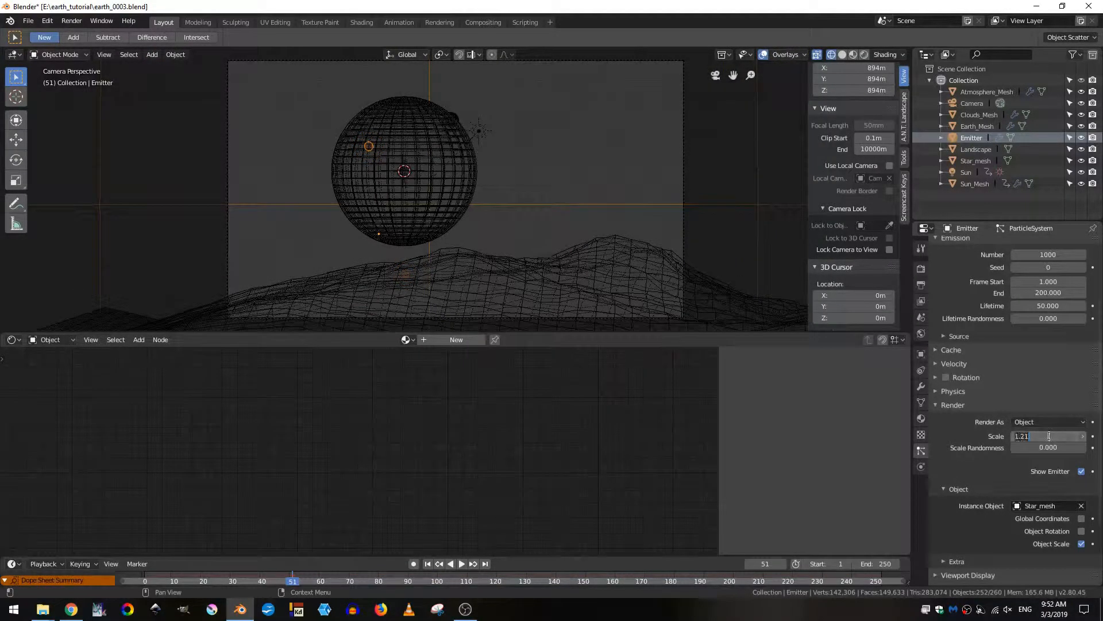
pyautogui.press('Return')
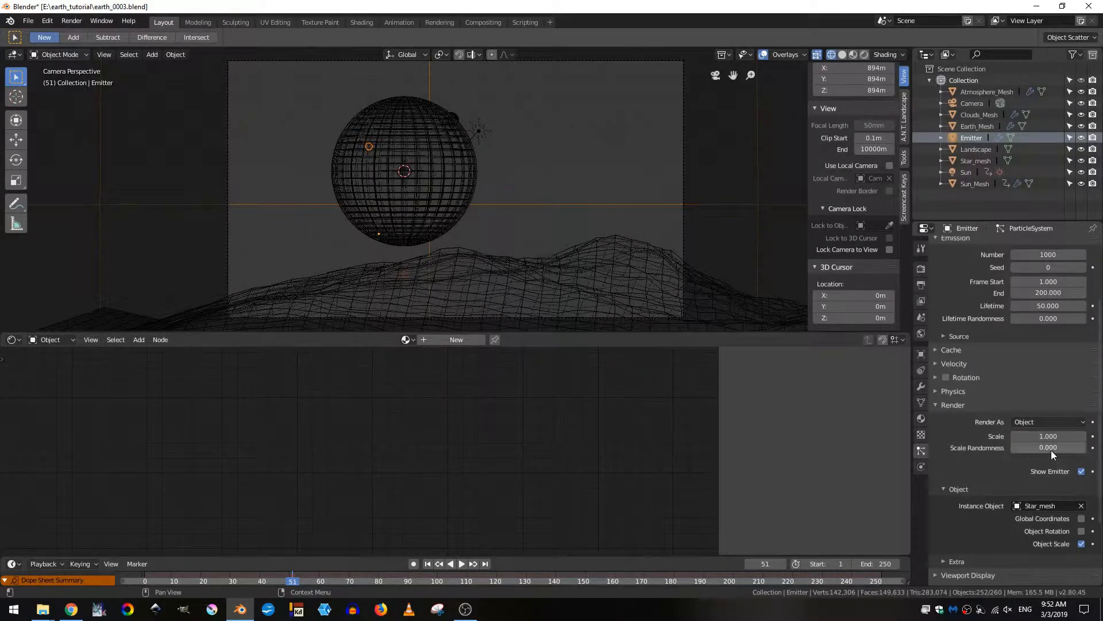
pyautogui.click(1050, 449)
pyautogui.write('1')
pyautogui.press('Return')
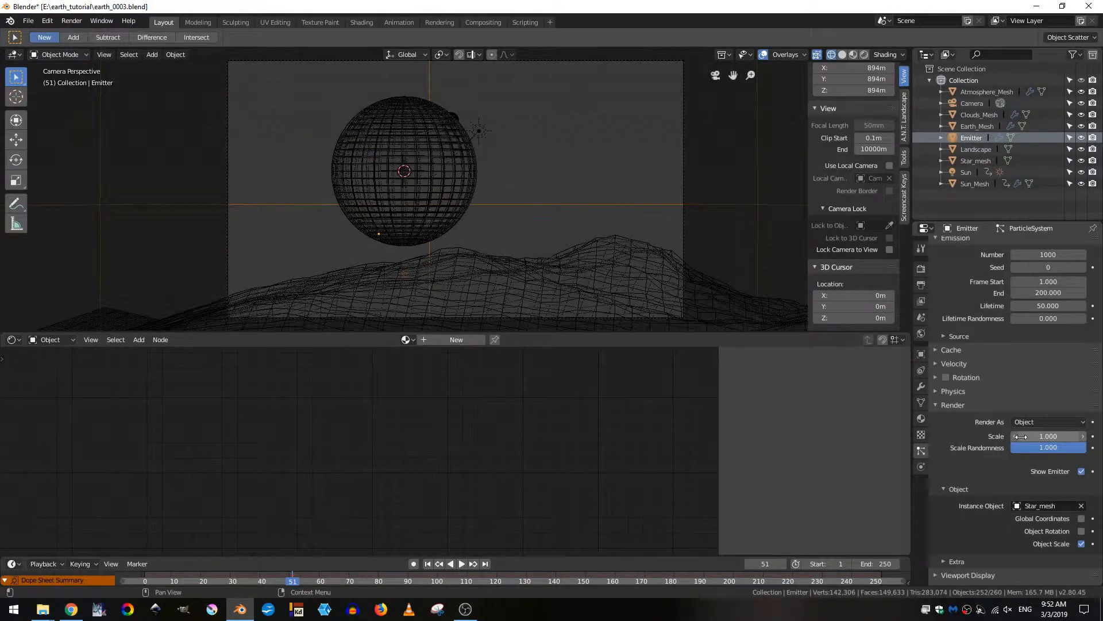
pyautogui.moveTo(1053, 446)
pyautogui.mouseDown()
pyautogui.moveTo(1012, 446)
pyautogui.moveTo(1047, 446)
pyautogui.mouseUp()
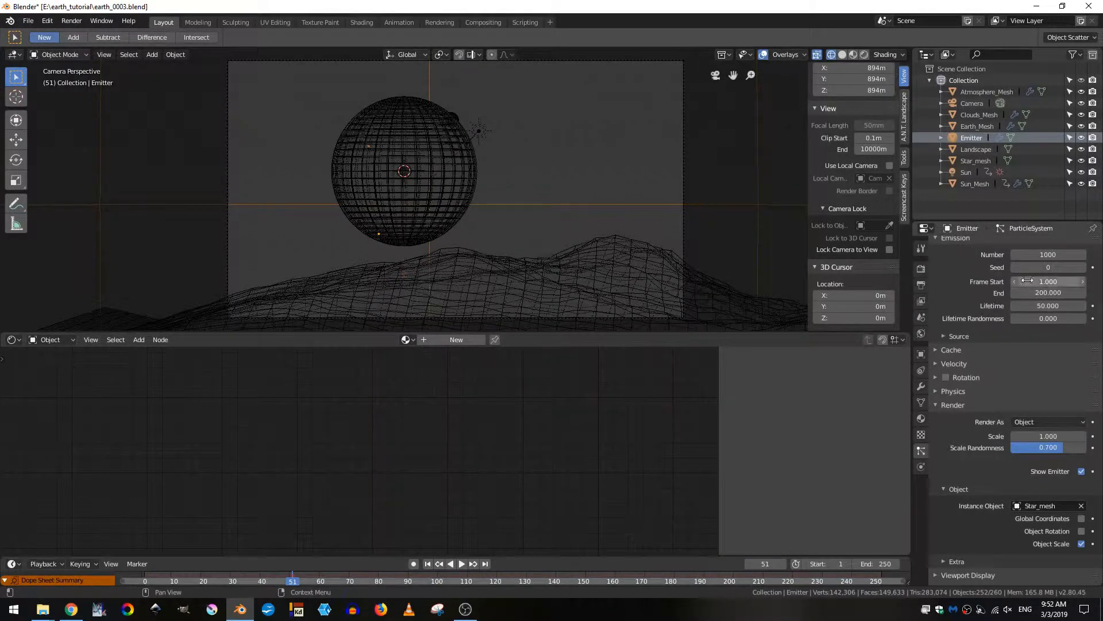
# Step: Increase the Emitter's particle number to 100000 and save the file
pyautogui.click(1046, 254)
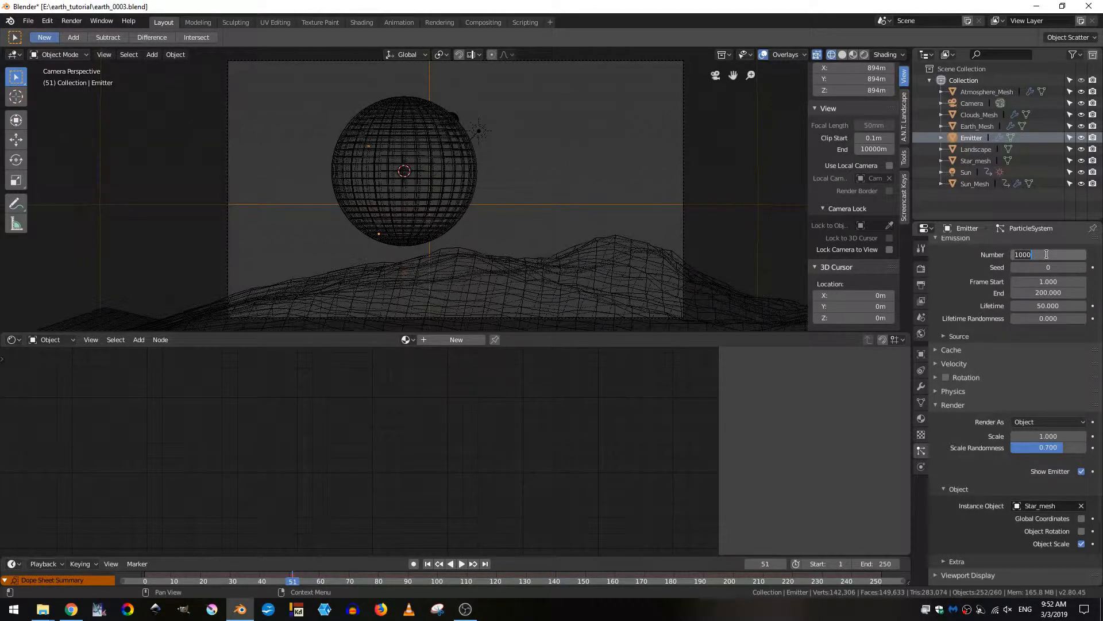
pyautogui.click(1019, 254)
pyautogui.press('Return')
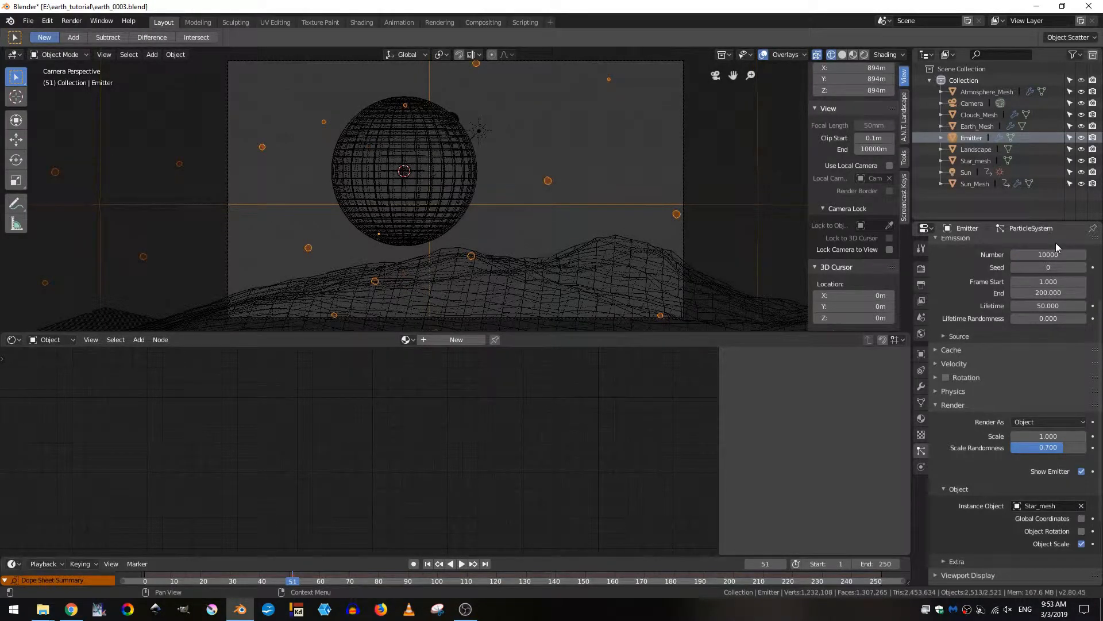
pyautogui.click(1041, 253)
pyautogui.click(1023, 254)
pyautogui.write('0')
pyautogui.press('Return')
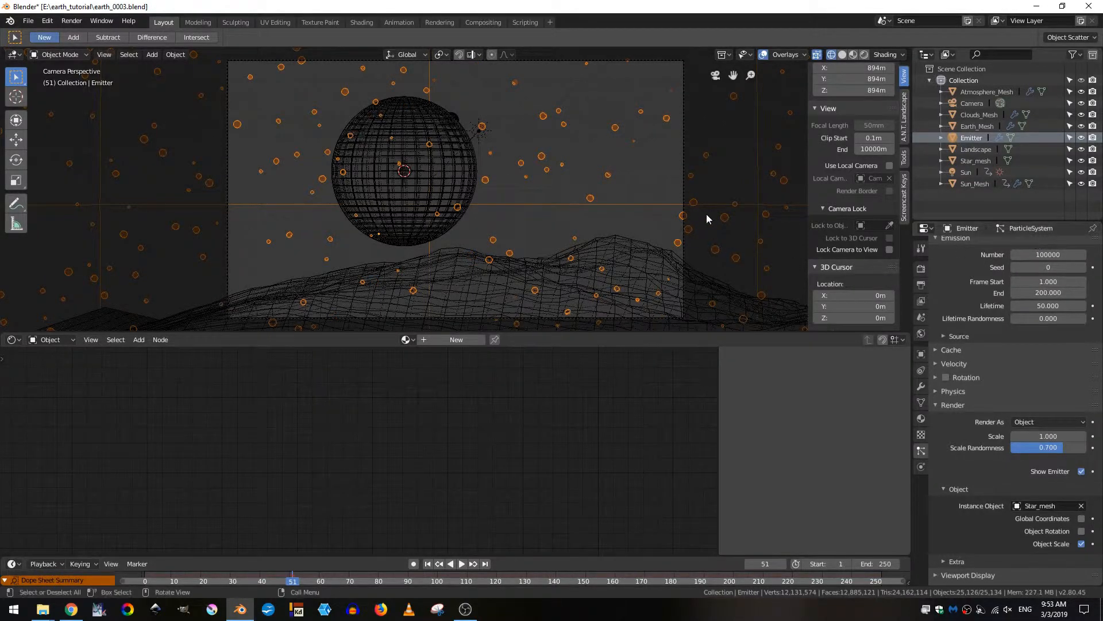
pyautogui.hotkey('ctrl', 's')
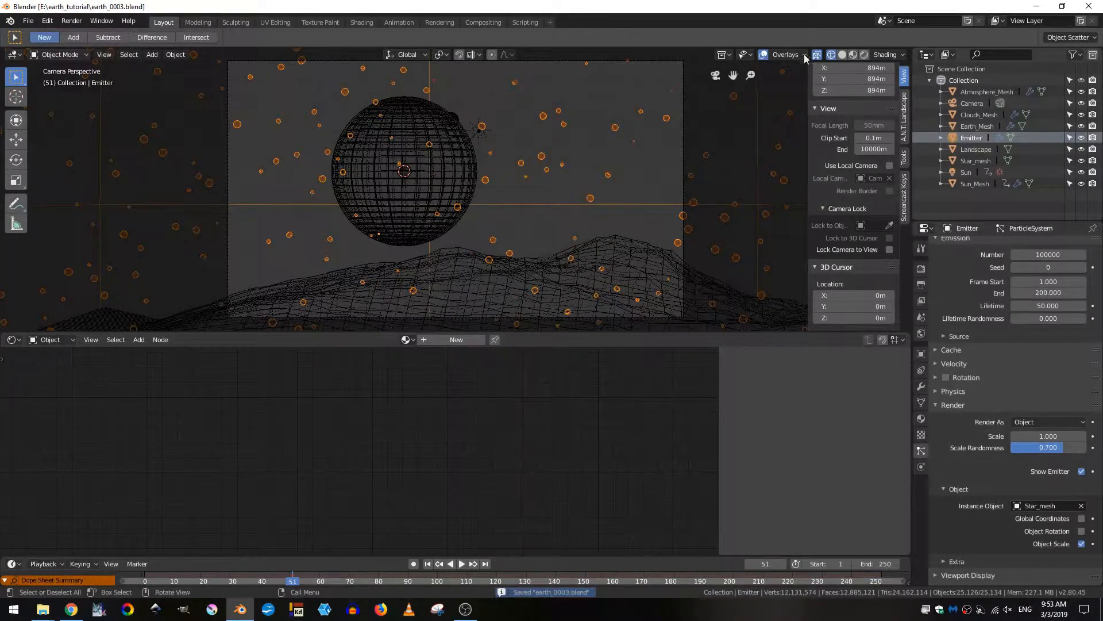
# Step: Preview the scene in rendered shading and set the particles' scale randomness to 0.5 and scale to 0.7
pyautogui.click(865, 56)
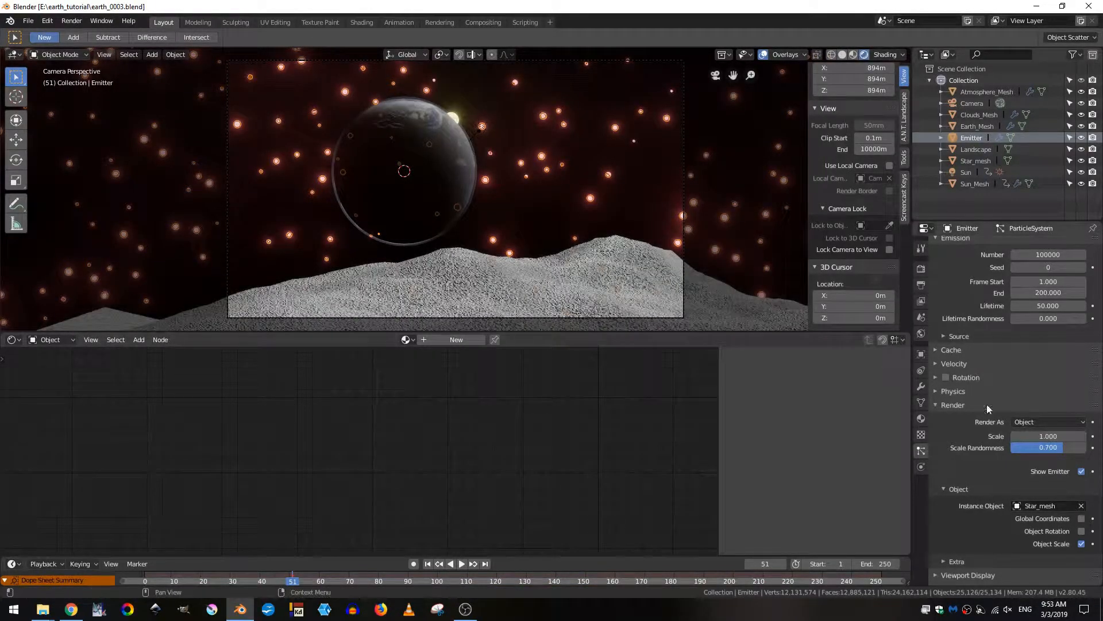
pyautogui.doubleClick(1043, 436)
pyautogui.write('1.0')
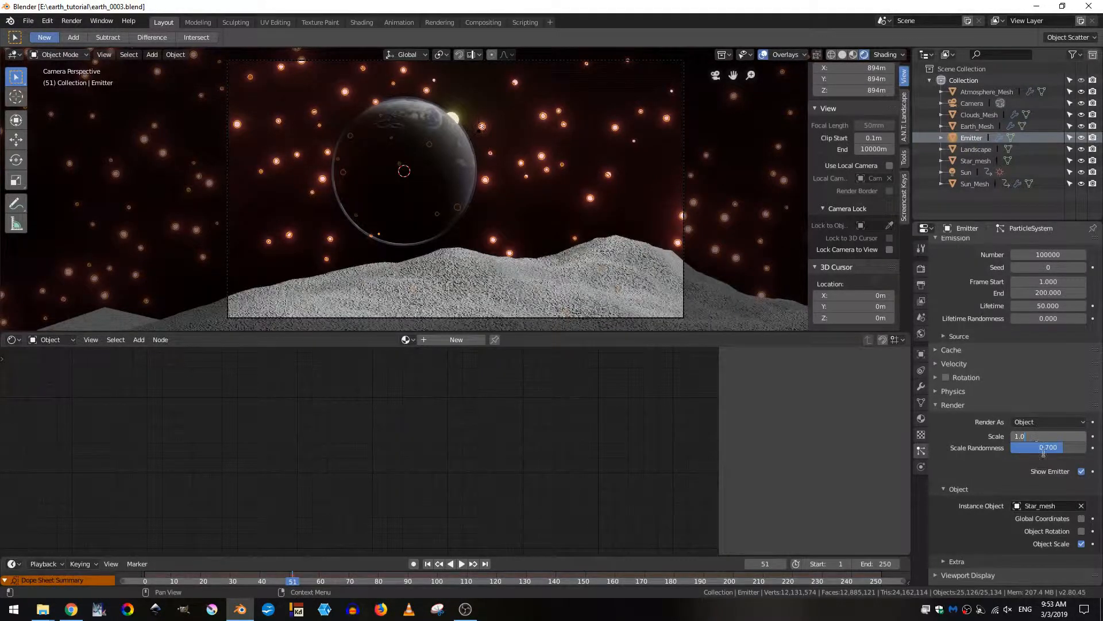
pyautogui.press('Return')
pyautogui.doubleClick(1038, 446)
pyautogui.write('0.5')
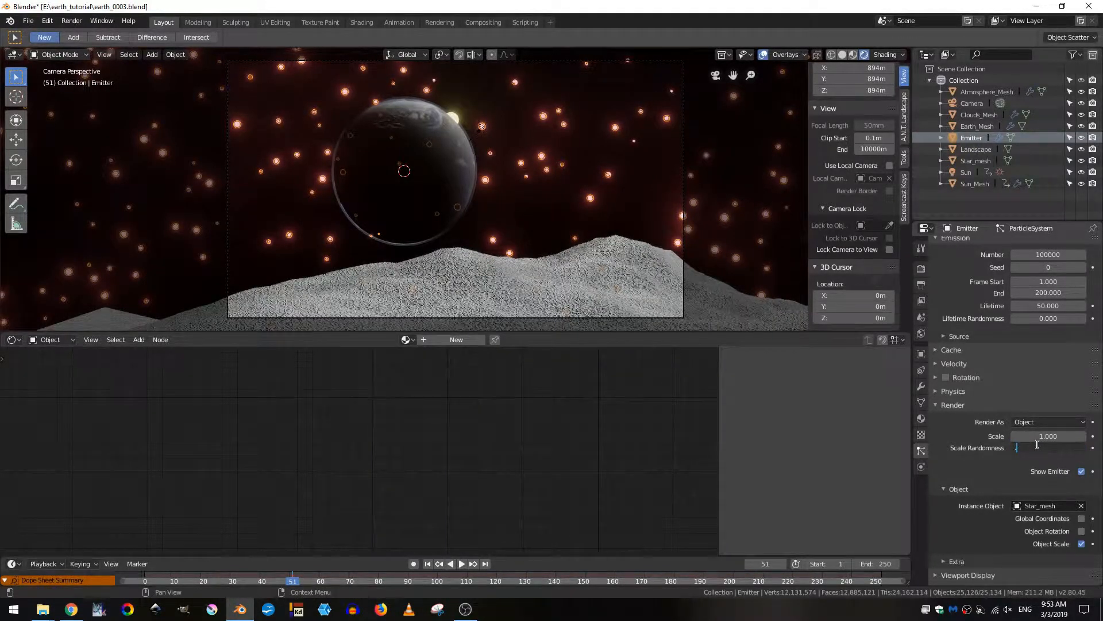
pyautogui.press('Return')
pyautogui.doubleClick(1042, 437)
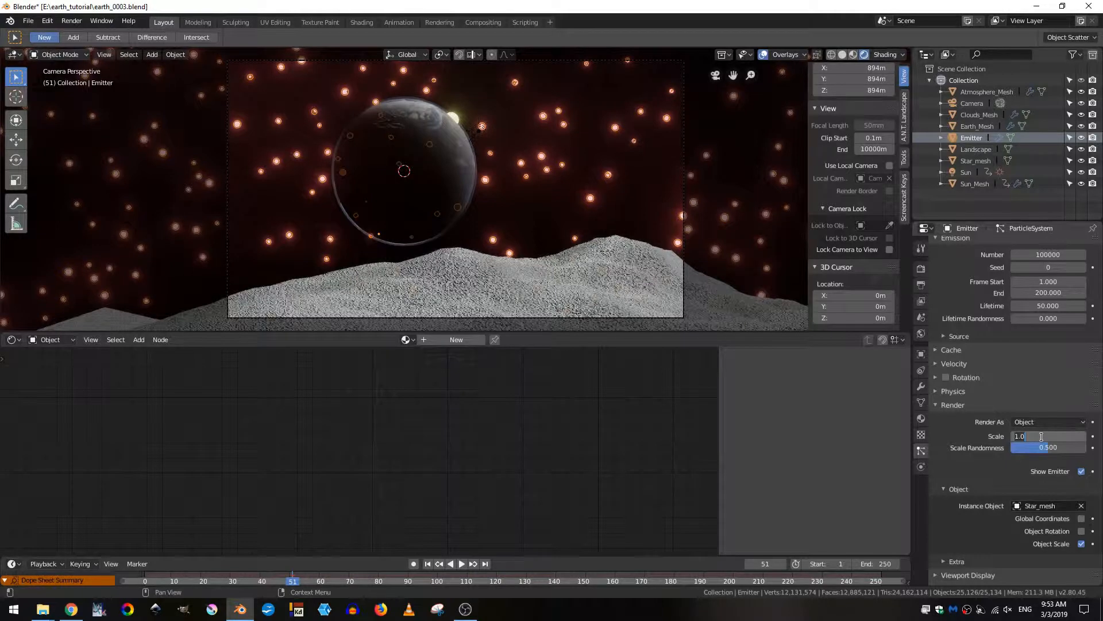
pyautogui.write('0.5')
pyautogui.press('Return')
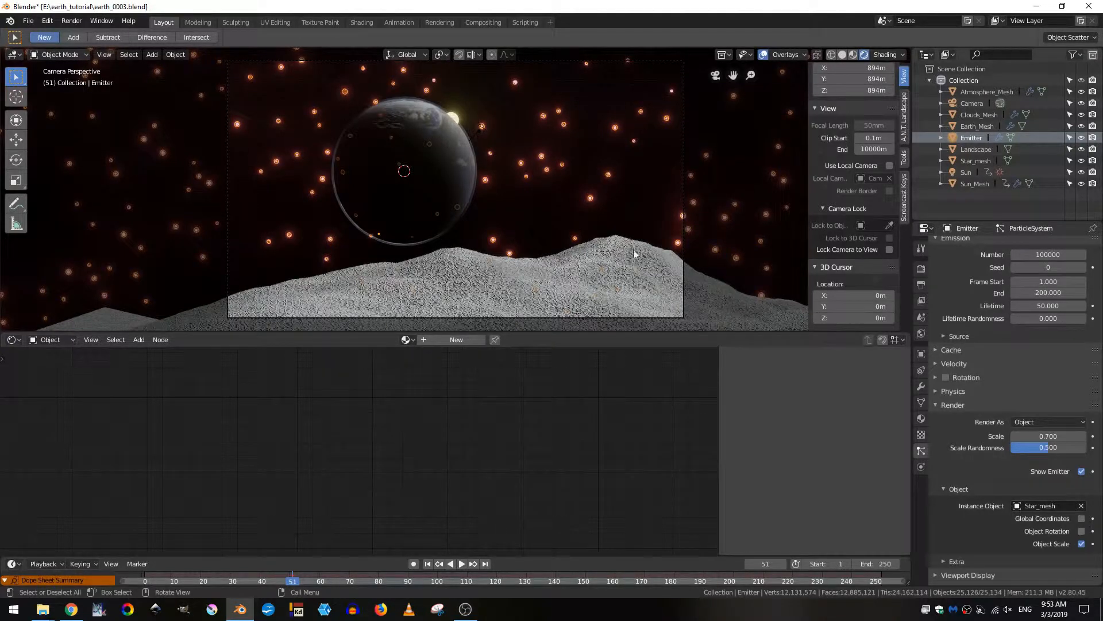
# Step: Remove the particles' scale randomness by setting it to 0 and reduce their scale to 0.2
pyautogui.doubleClick(1042, 447)
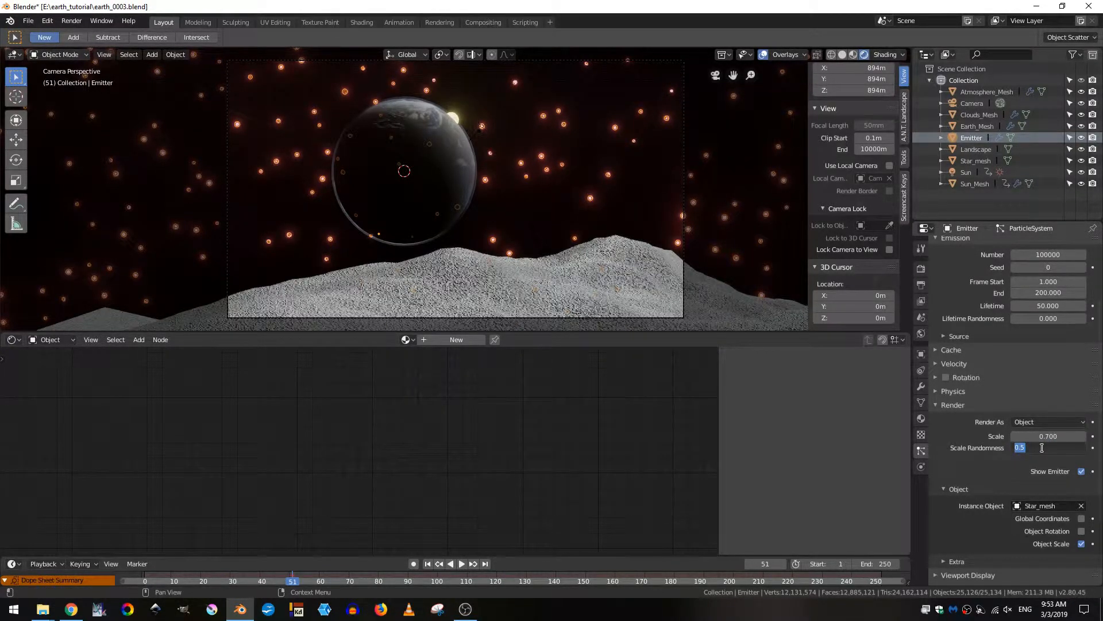
pyautogui.write('0')
pyautogui.doubleClick(1033, 438)
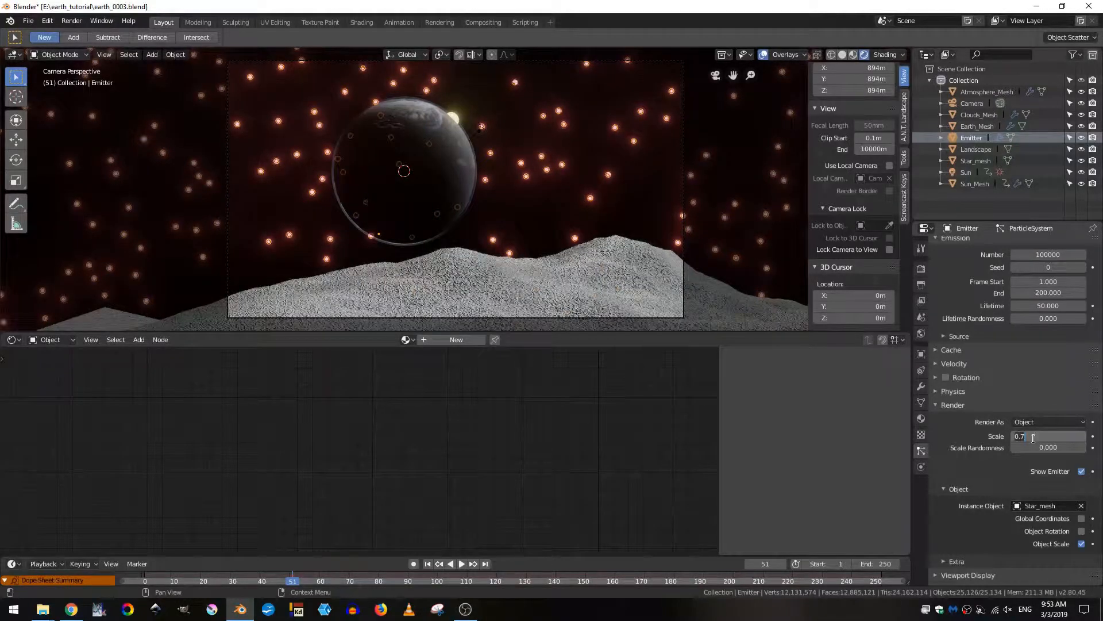
pyautogui.write('.1')
pyautogui.press('Return')
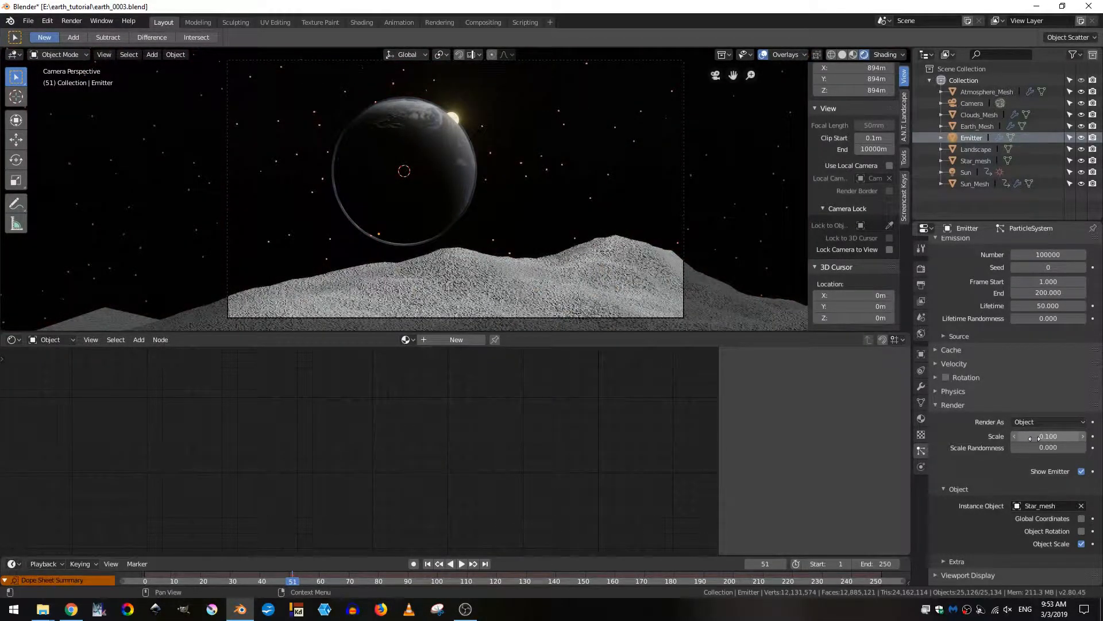
pyautogui.doubleClick(1037, 438)
pyautogui.write('.2')
pyautogui.press('Return')
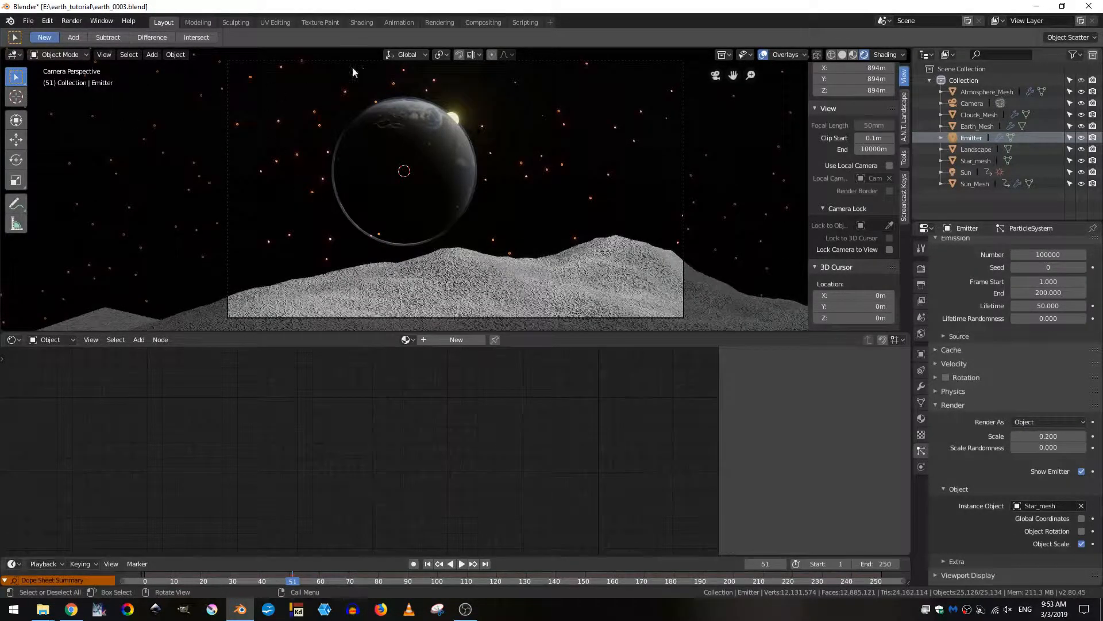
# Step: Set the star particles' scale randomness to 0.7
pyautogui.doubleClick(1050, 446)
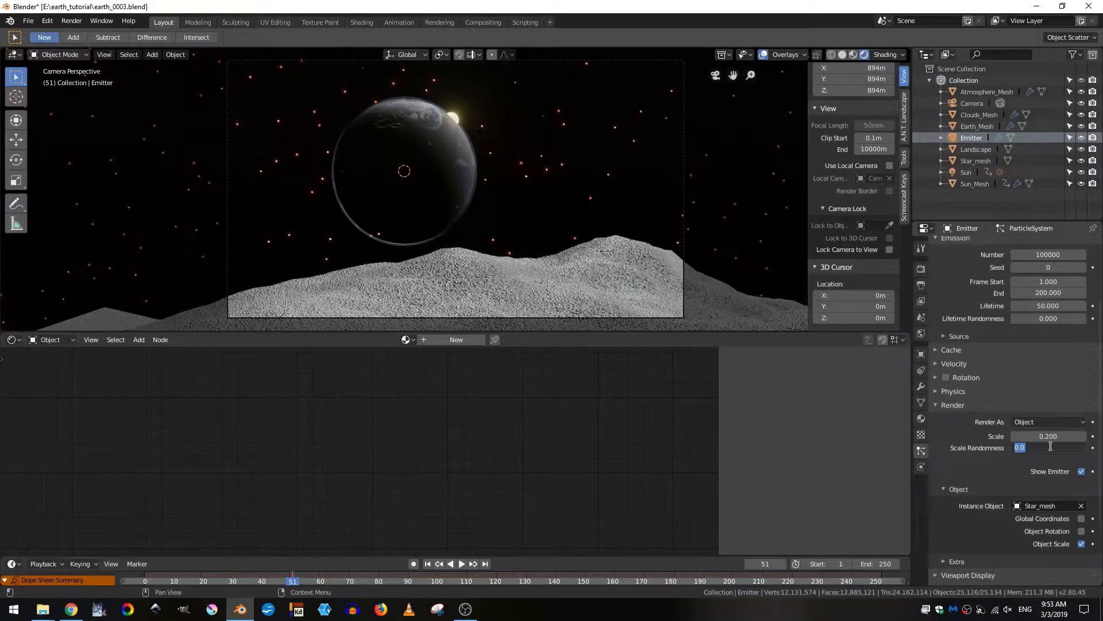
pyautogui.write('.2')
pyautogui.press('Return')
pyautogui.doubleClick(1051, 446)
pyautogui.press('BackSpace')
pyautogui.write('.7')
pyautogui.press('Return')
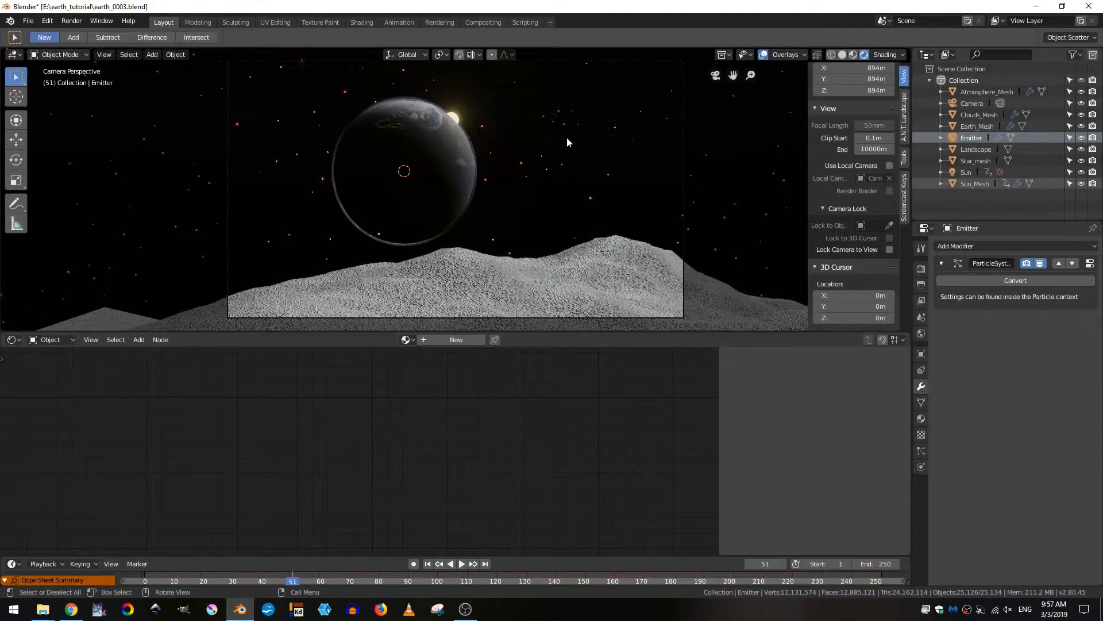
# Step: Change the red ColorRamp stop at position 0.727 in Star_mesh's Star_Shader material to light blue
pyautogui.click(975, 159)
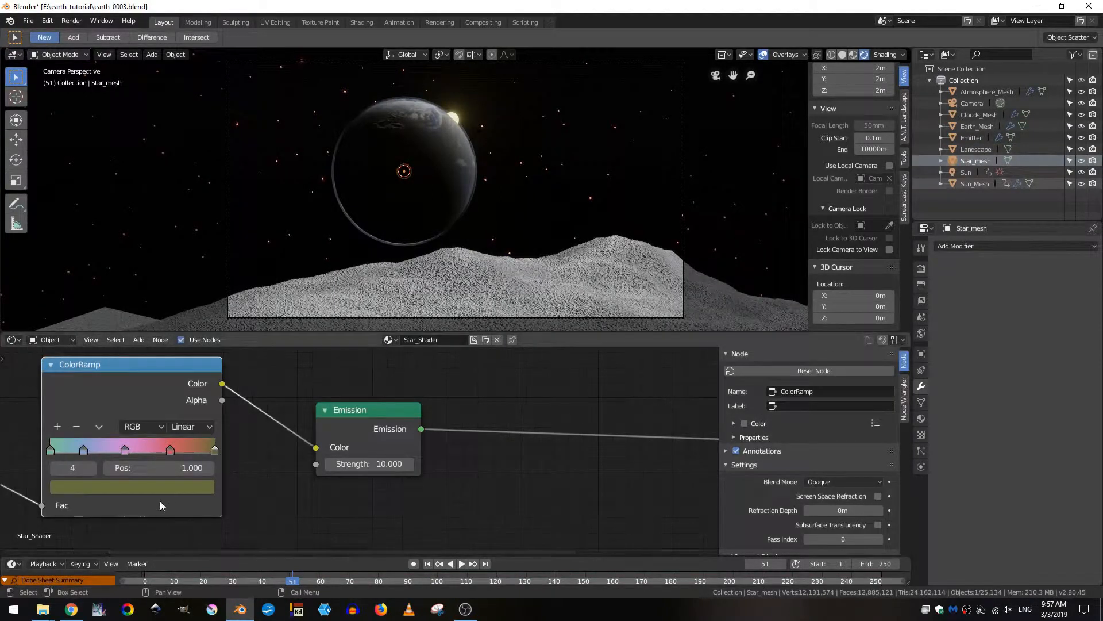
pyautogui.moveTo(160, 505); pyautogui.dragTo(408, 499, button='middle')
pyautogui.click(418, 443)
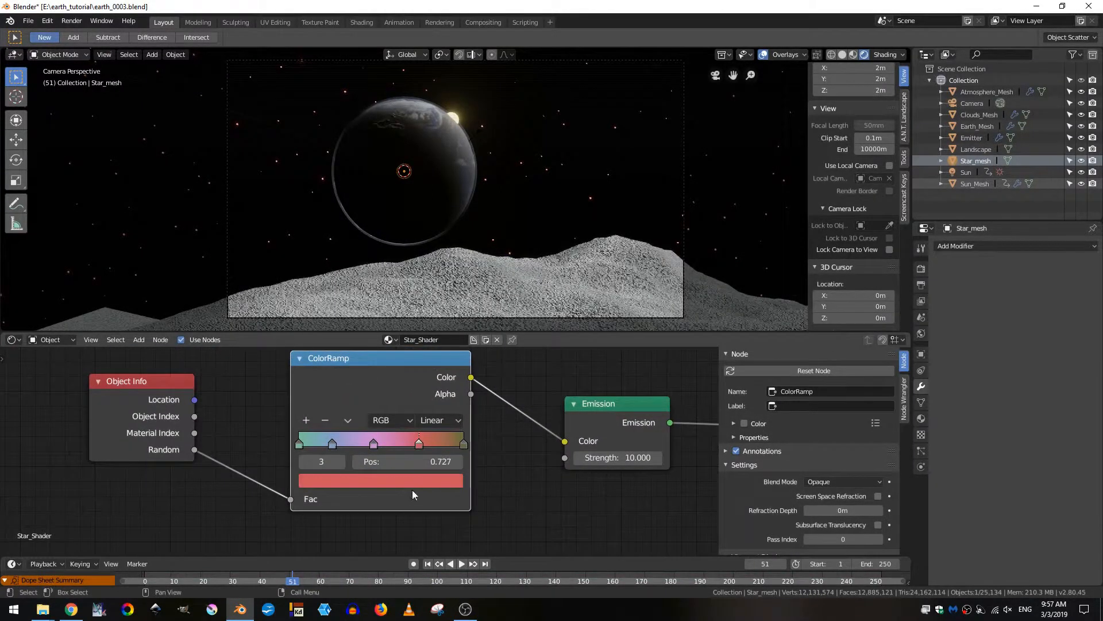
pyautogui.click(412, 481)
pyautogui.moveTo(366, 349)
pyautogui.mouseDown()
pyautogui.moveTo(379, 329)
pyautogui.moveTo(368, 286)
pyautogui.mouseUp()
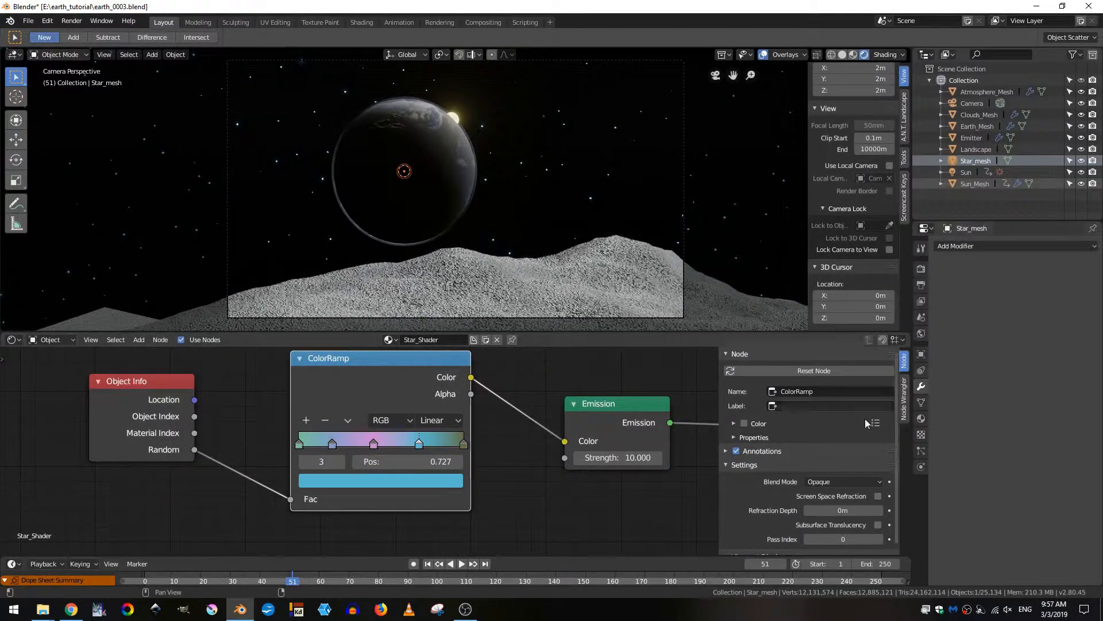
# Step: Turn off Show Emitter in the Emitter's particle render settings and save the file
pyautogui.click(975, 125)
pyautogui.click(976, 135)
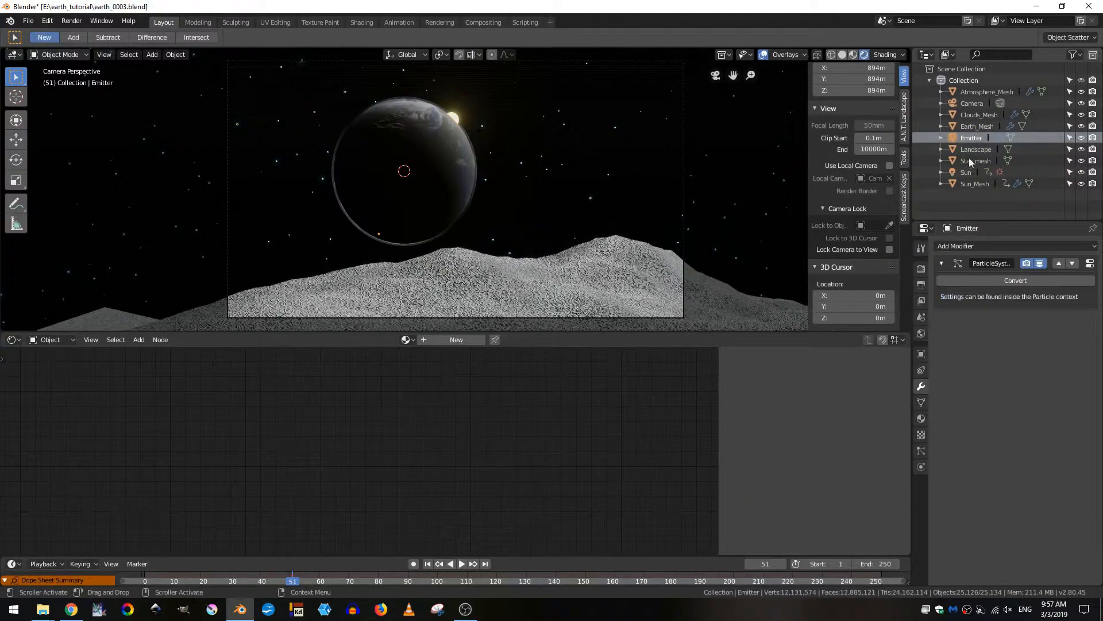
pyautogui.click(922, 434)
pyautogui.click(922, 451)
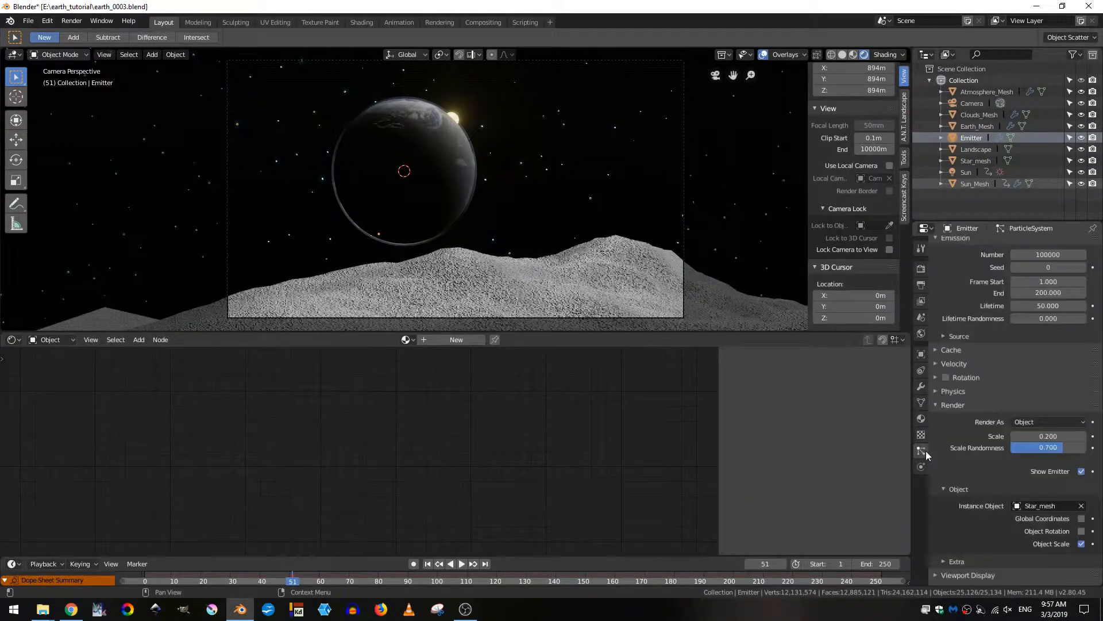
pyautogui.click(1082, 472)
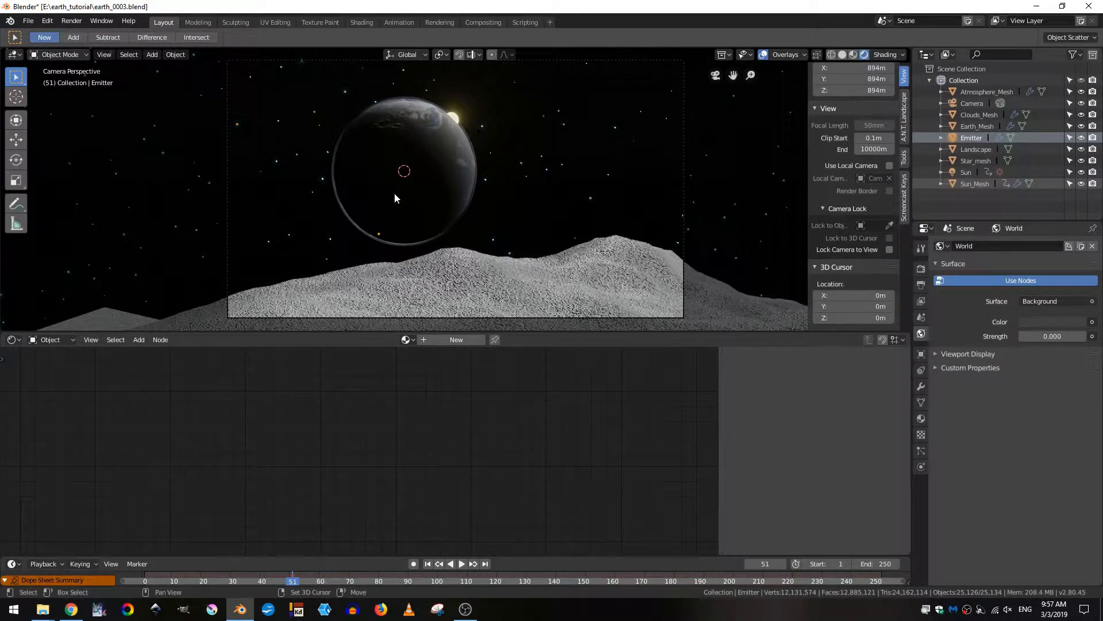
pyautogui.hotkey('ctrl', 's')
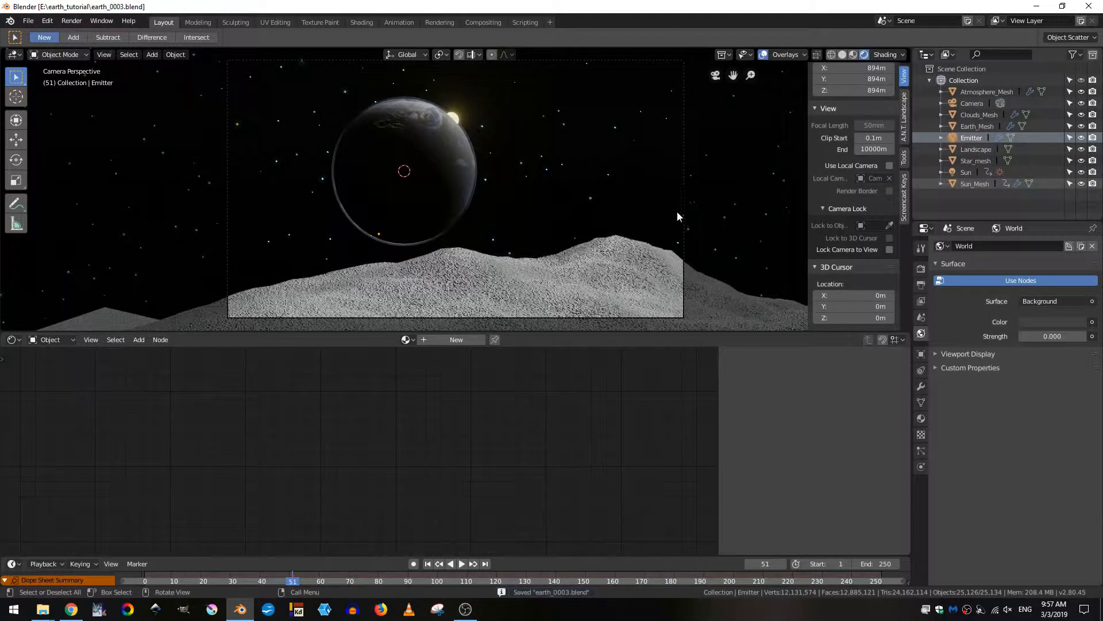
# Step: Add a Sun light to the scene at the world origin
pyautogui.hotkey('shift', 'a')
pyautogui.moveTo(658, 214)
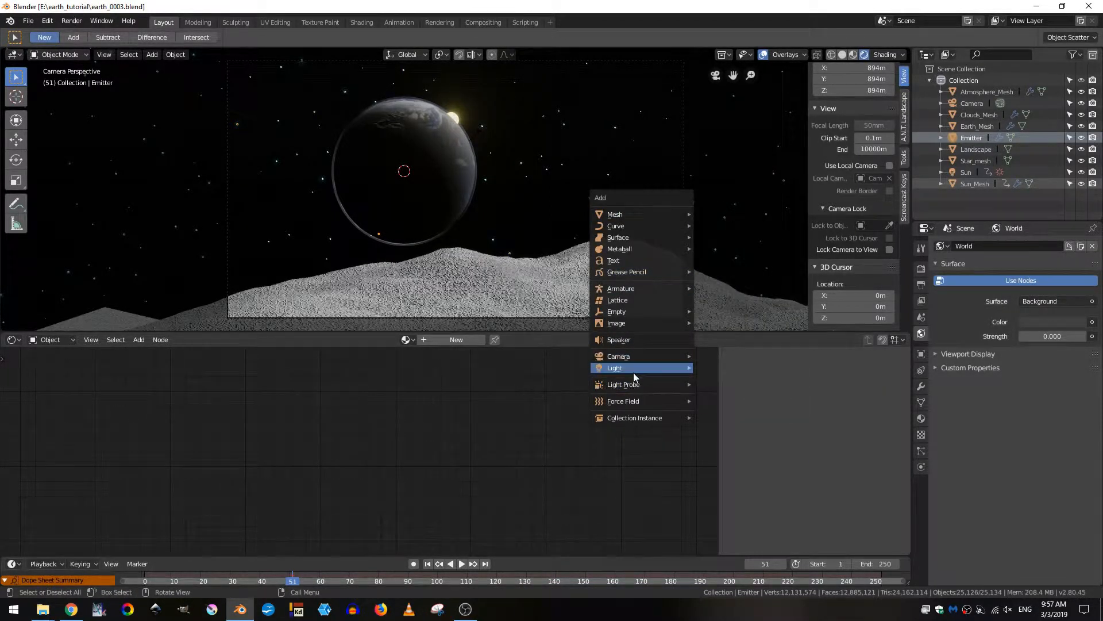
pyautogui.moveTo(634, 374)
pyautogui.click(734, 381)
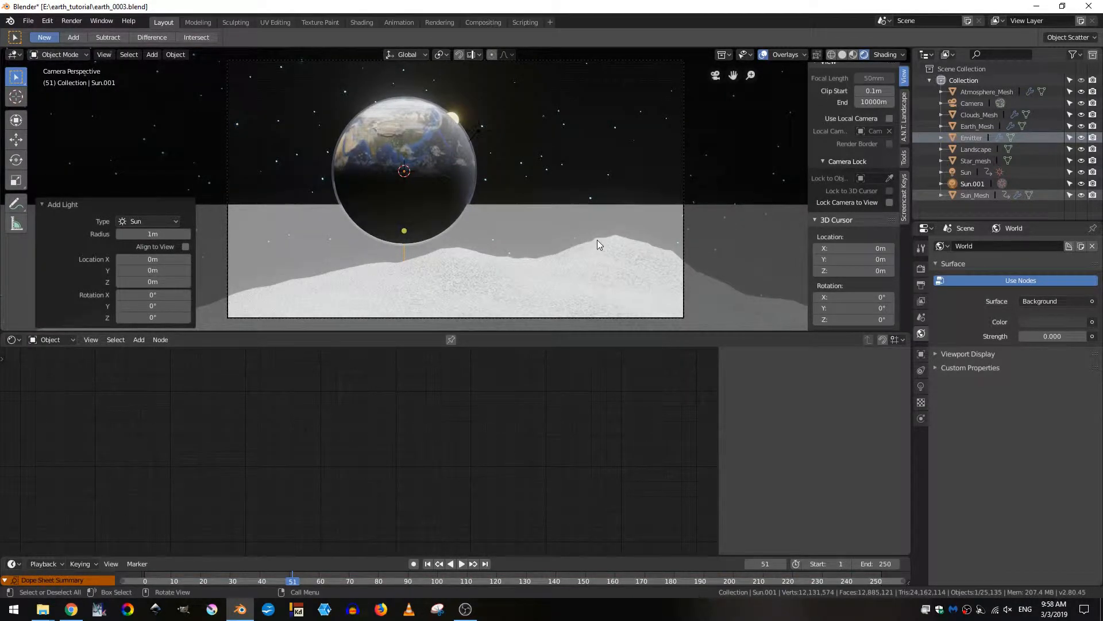
# Step: With the Emitter hidden and the viewport in wireframe, rotate the new sun light about -128° in the right view
pyautogui.press('KP_1')
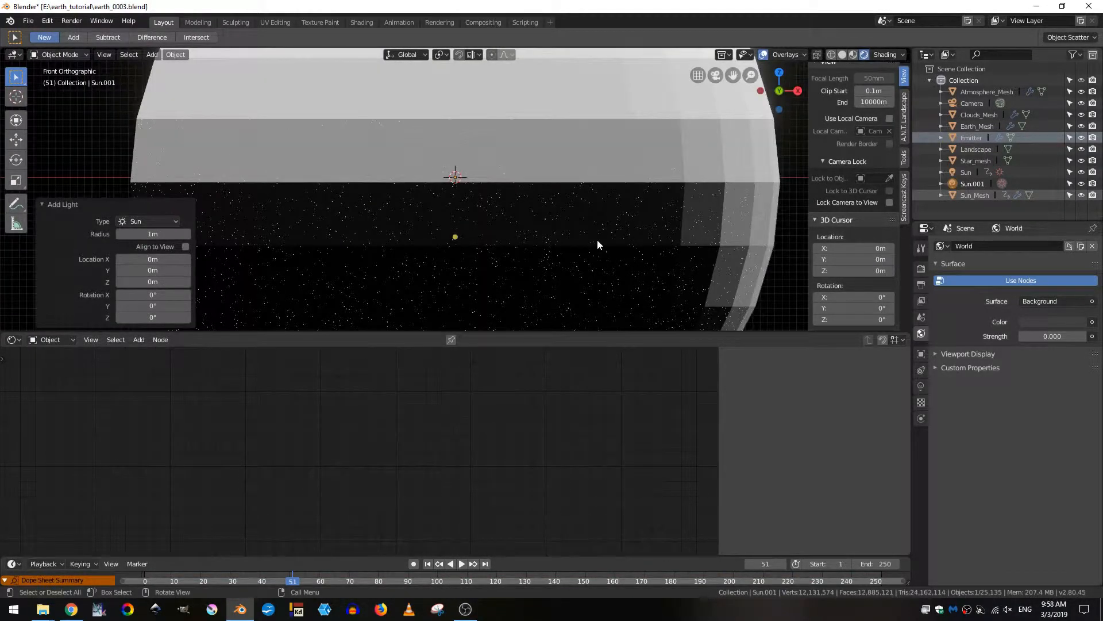
pyautogui.click(831, 54)
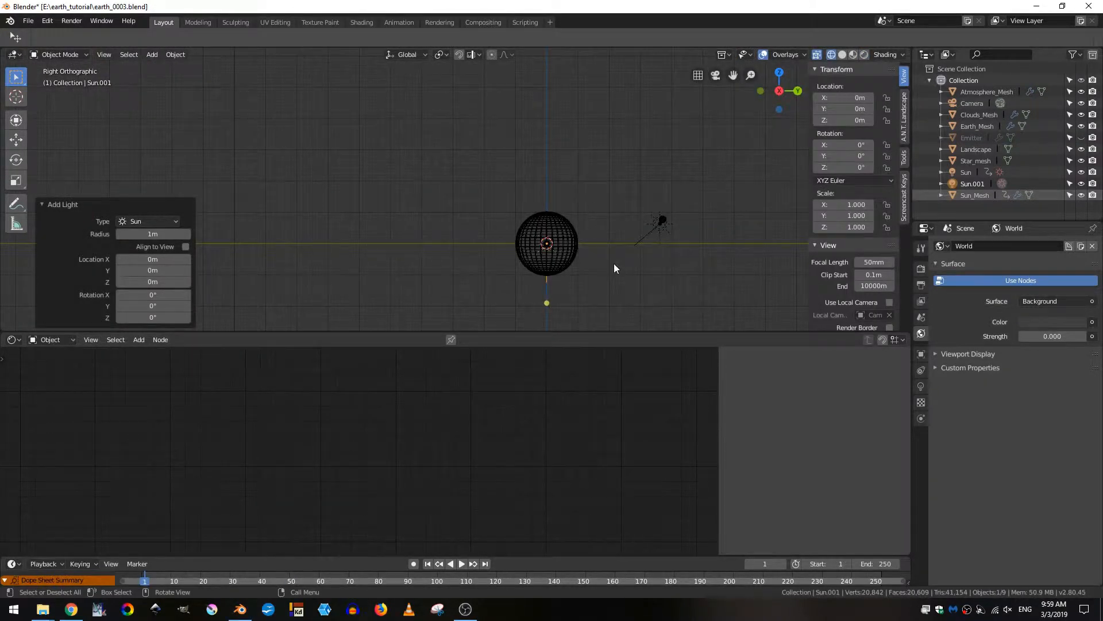
pyautogui.press('r')
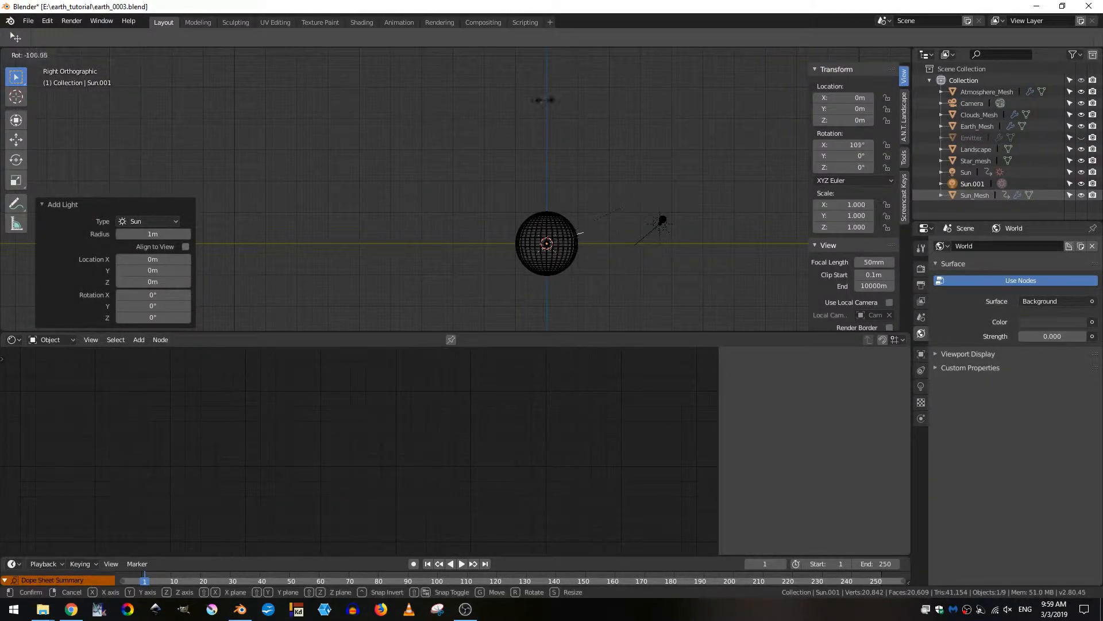
pyautogui.click(497, 112)
# Step: In top view, move the second sun to about X -19.3 m, Y -25 m and rotate it about 46.8° to face Earth
pyautogui.press('KP_7')
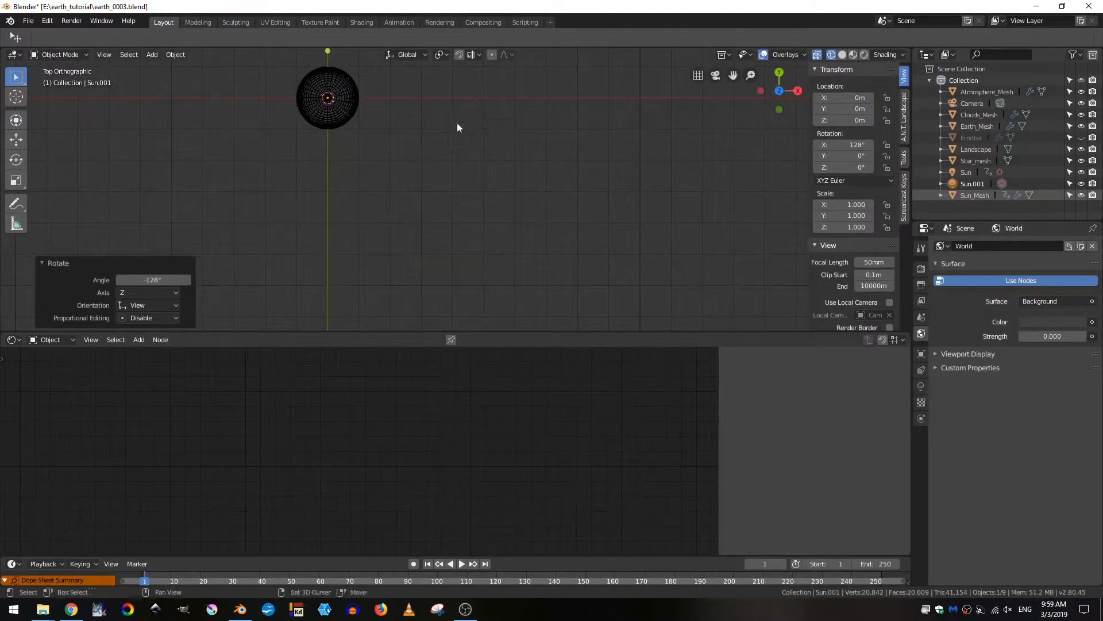
pyautogui.keyDown('shift'); pyautogui.moveTo(456, 122); pyautogui.dragTo(586, 233, button='middle'); pyautogui.keyUp('shift')
pyautogui.press('g')
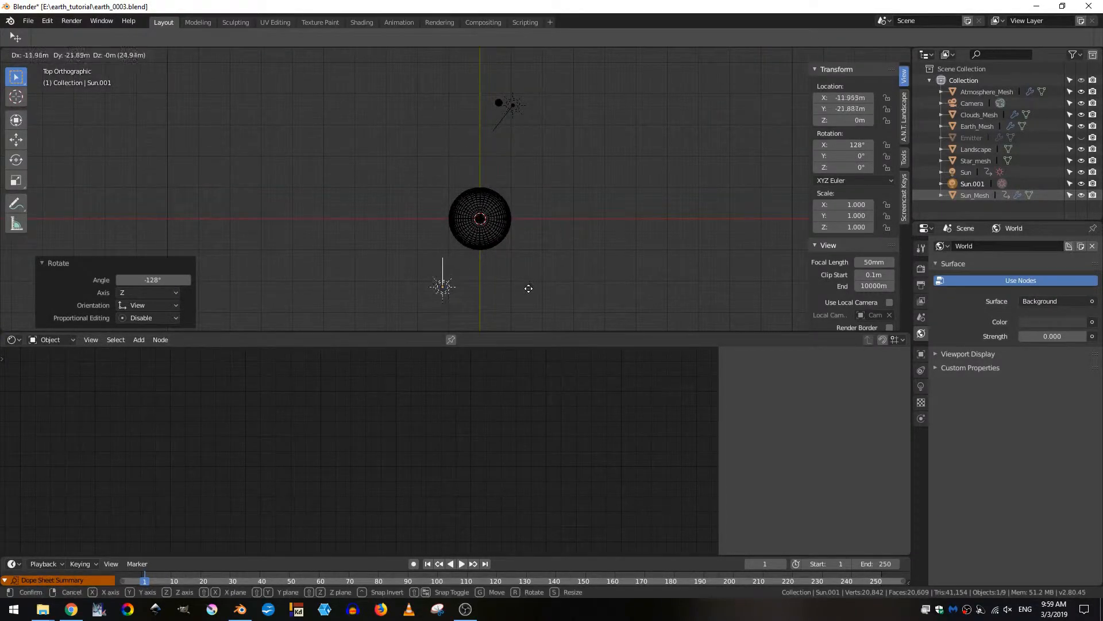
pyautogui.click(512, 297)
pyautogui.press('r')
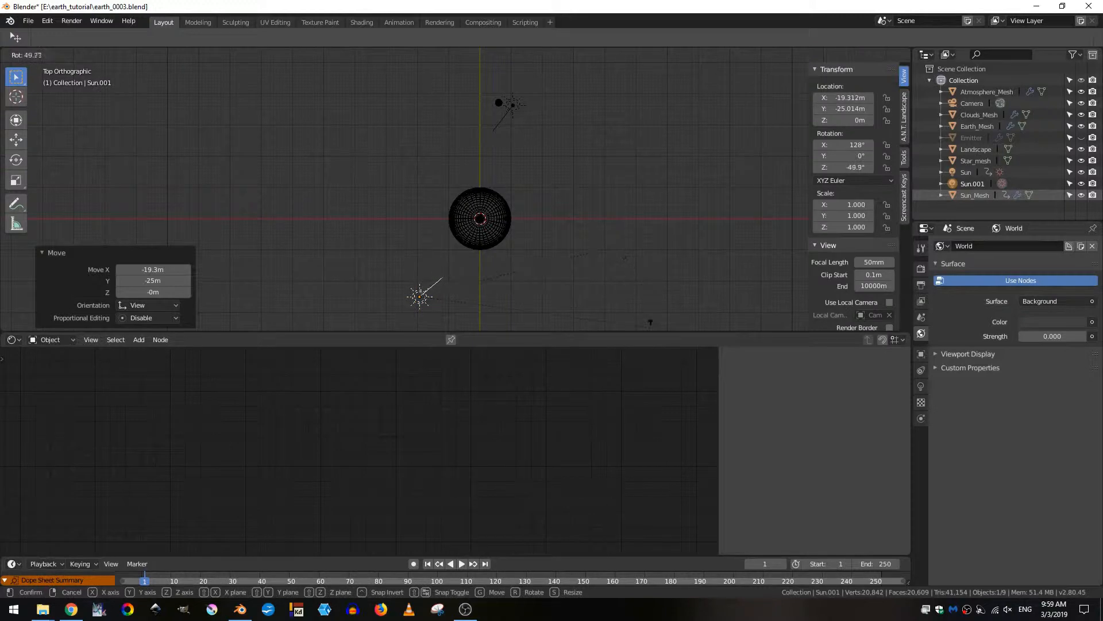
pyautogui.click(644, 314)
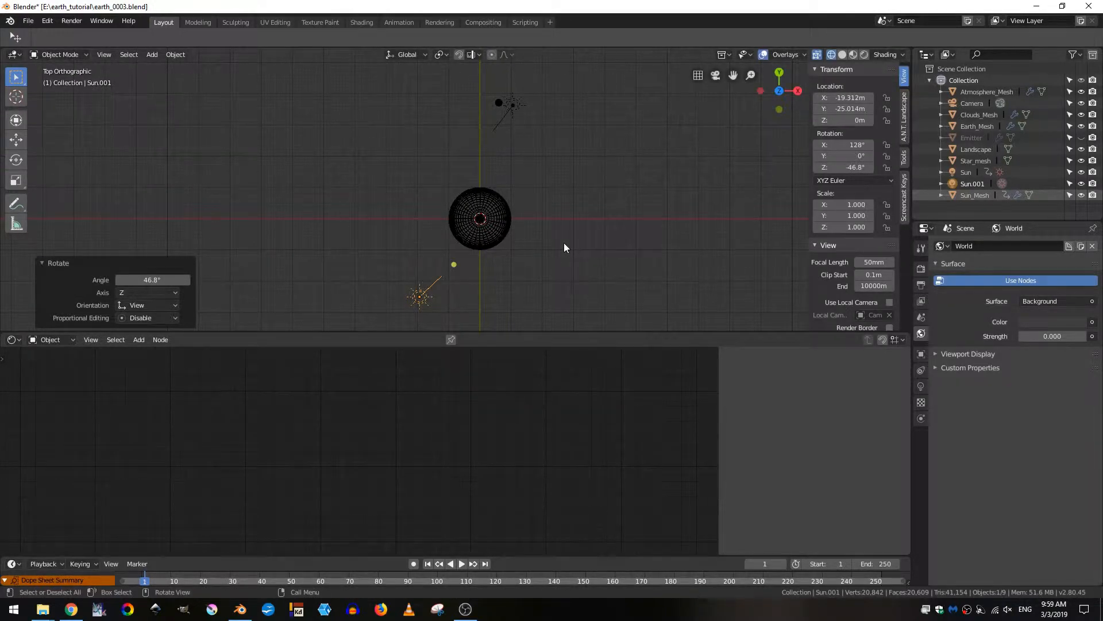
# Step: Save the file and preview the new sun's lighting through the camera in rendered shading
pyautogui.press('KP_0')
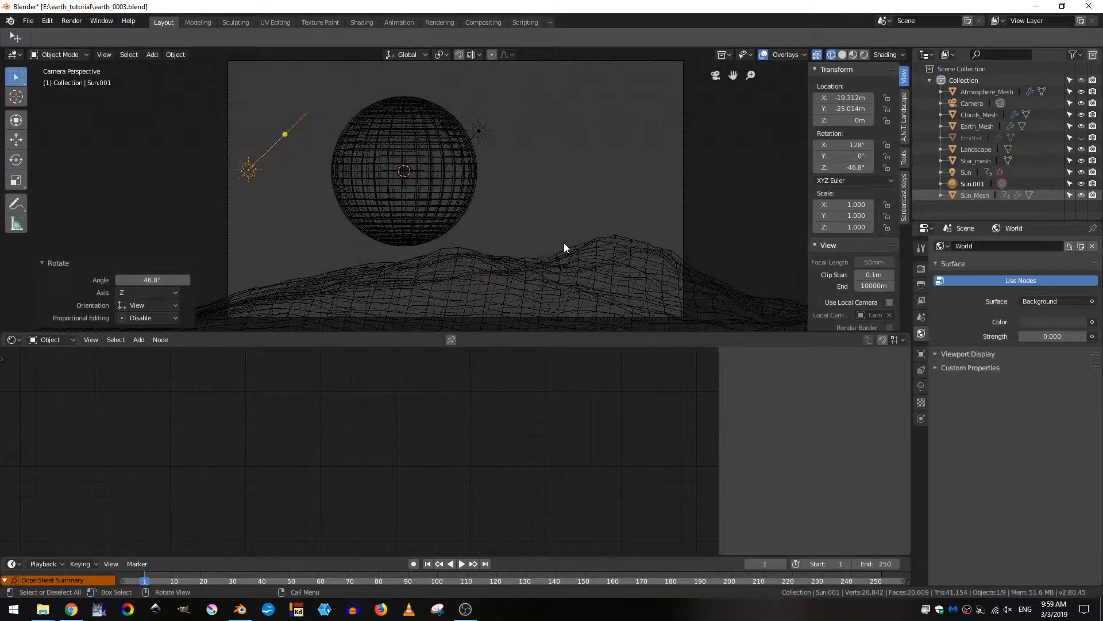
pyautogui.hotkey('ctrl', 's')
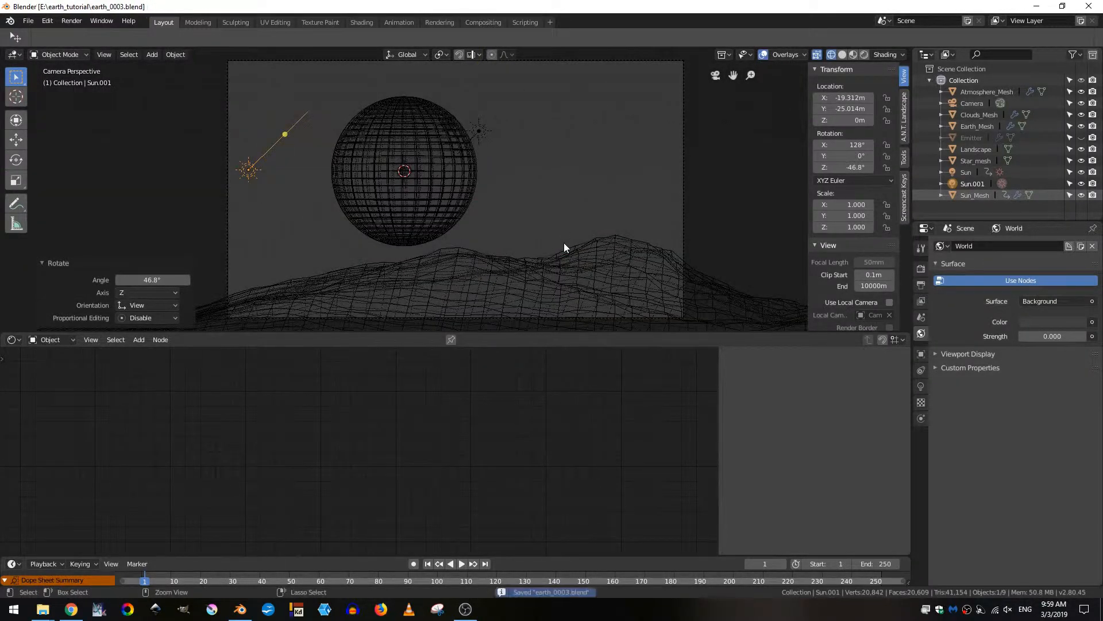
pyautogui.click(864, 55)
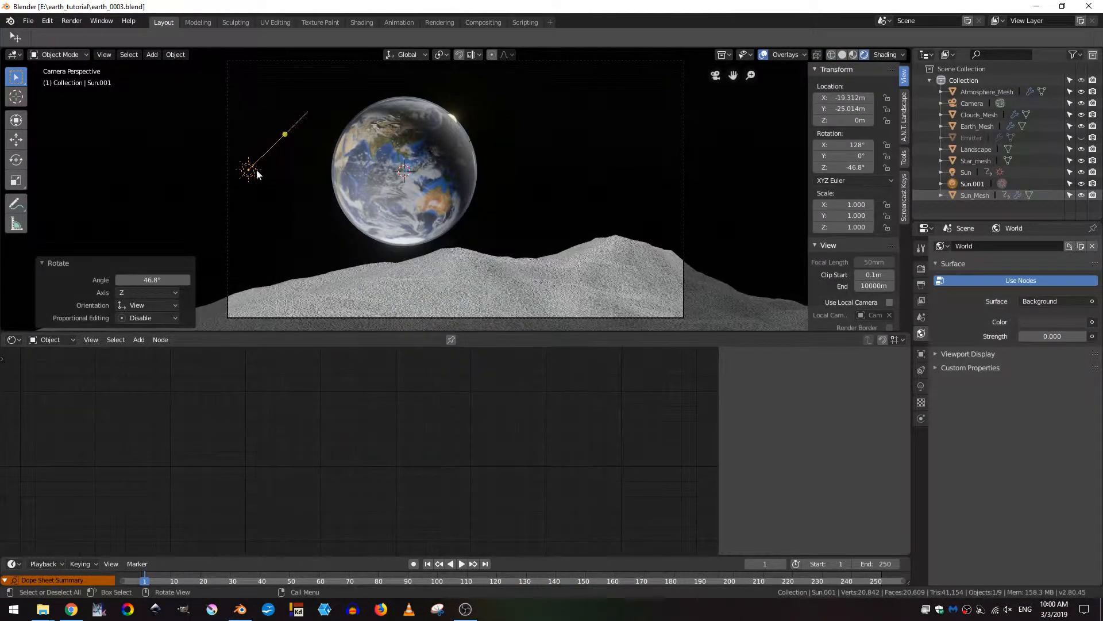
# Step: Try strengths of 1 and 0.025 for the Sun.001 light and set it to 0.2
pyautogui.click(921, 386)
pyautogui.click(1037, 321)
pyautogui.write('1')
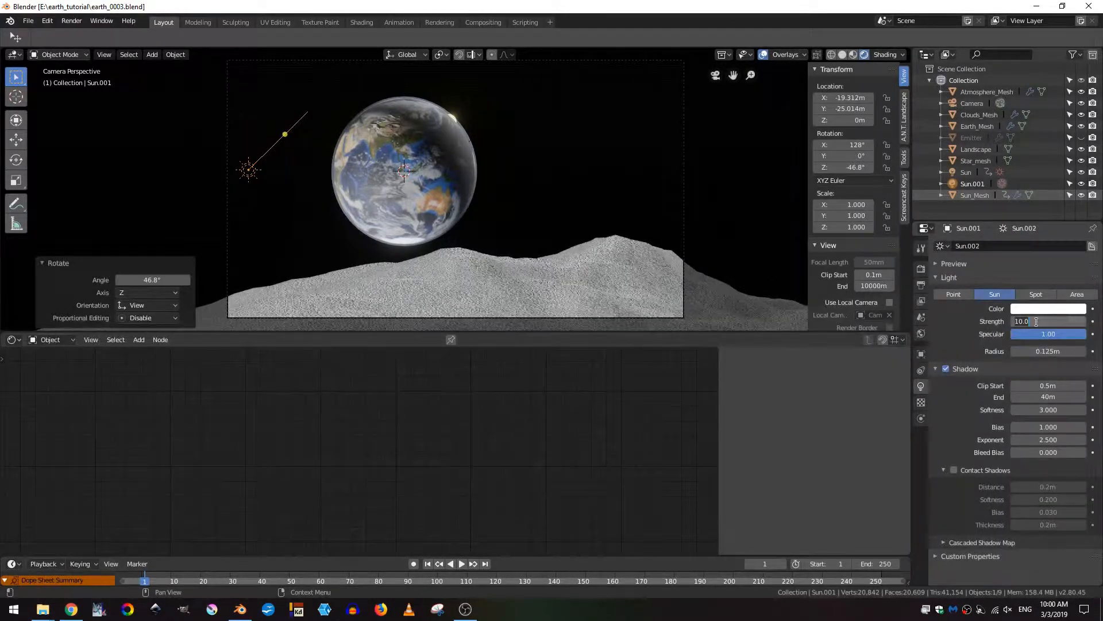
pyautogui.press('Return')
pyautogui.click(1037, 322)
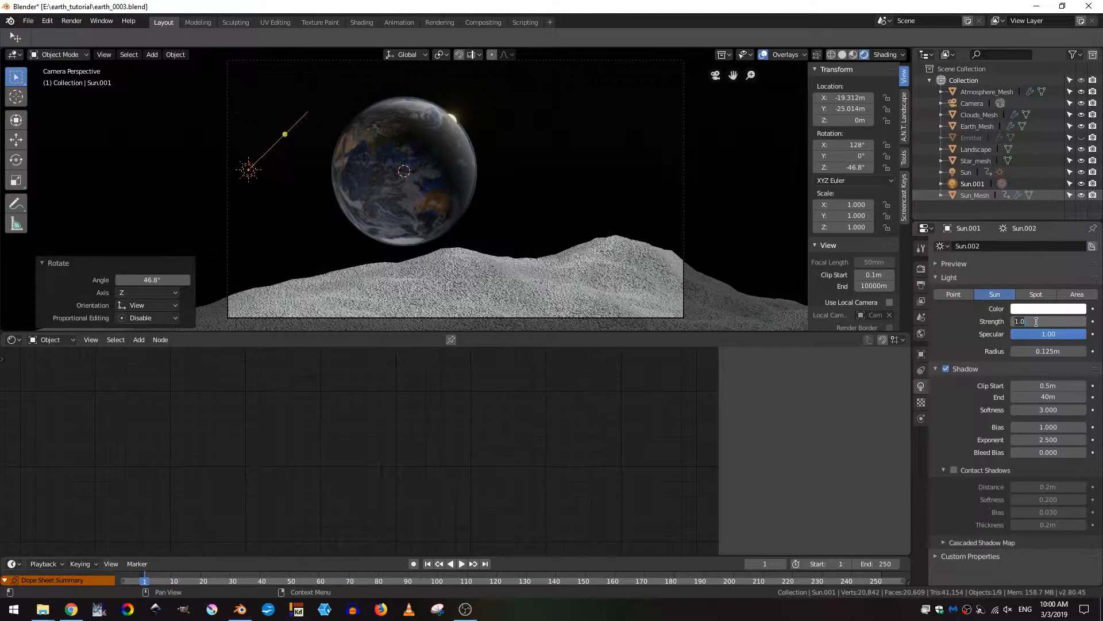
pyautogui.press('BackSpace')
pyautogui.press('Return')
pyautogui.click(1036, 321)
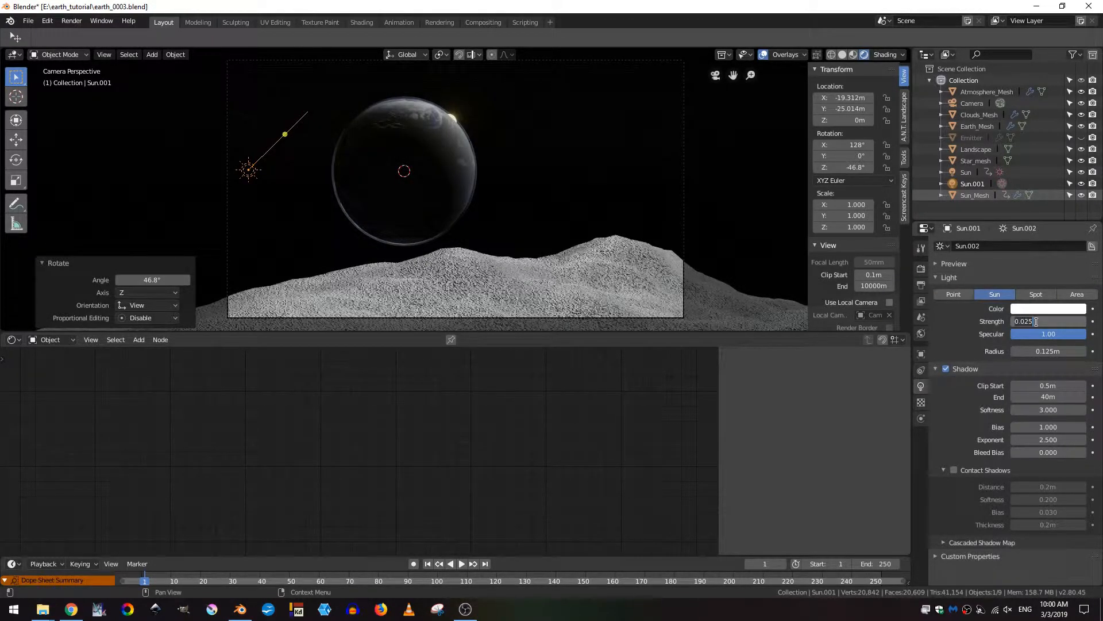
pyautogui.write('.2')
pyautogui.press('Return')
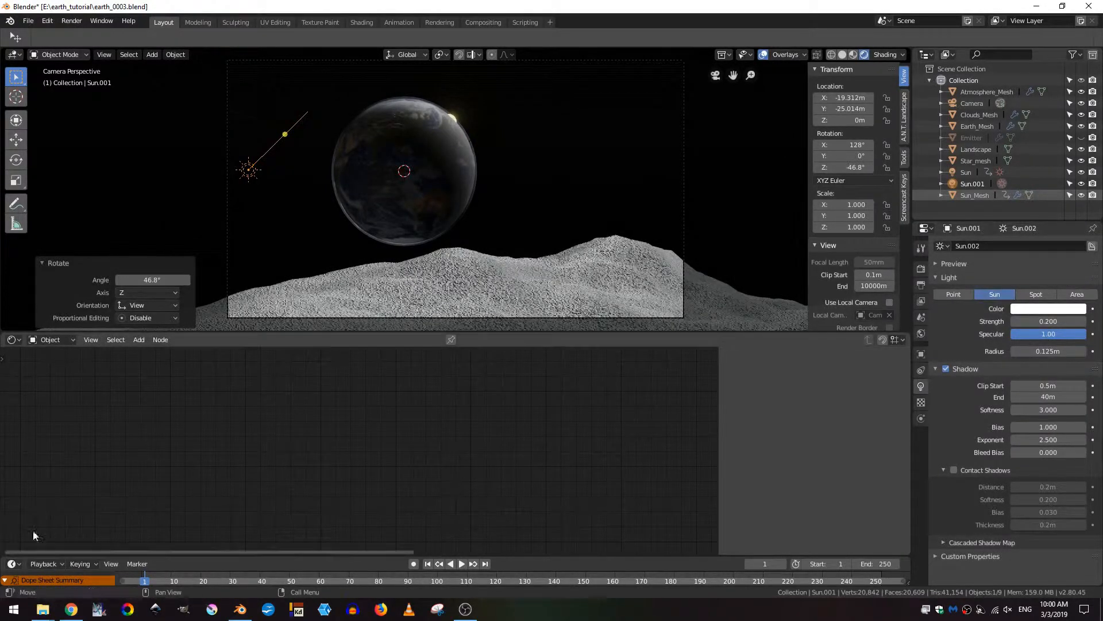
# Step: Change the lower editor into a second 3D viewport showing Earth and the sun lights from the top
pyautogui.click(10, 340)
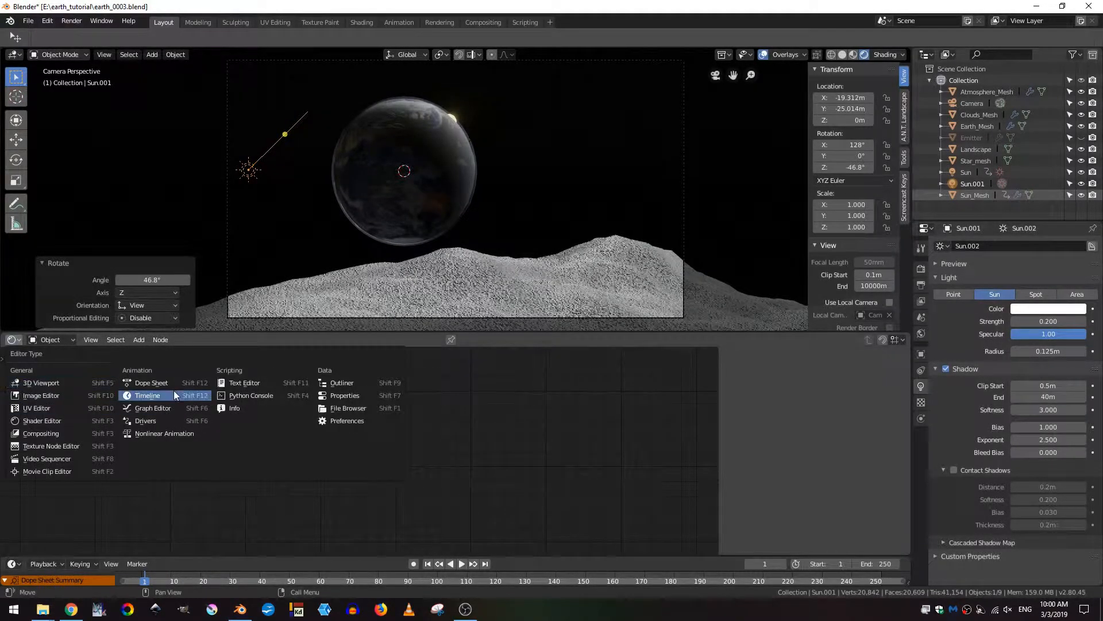
pyautogui.click(57, 382)
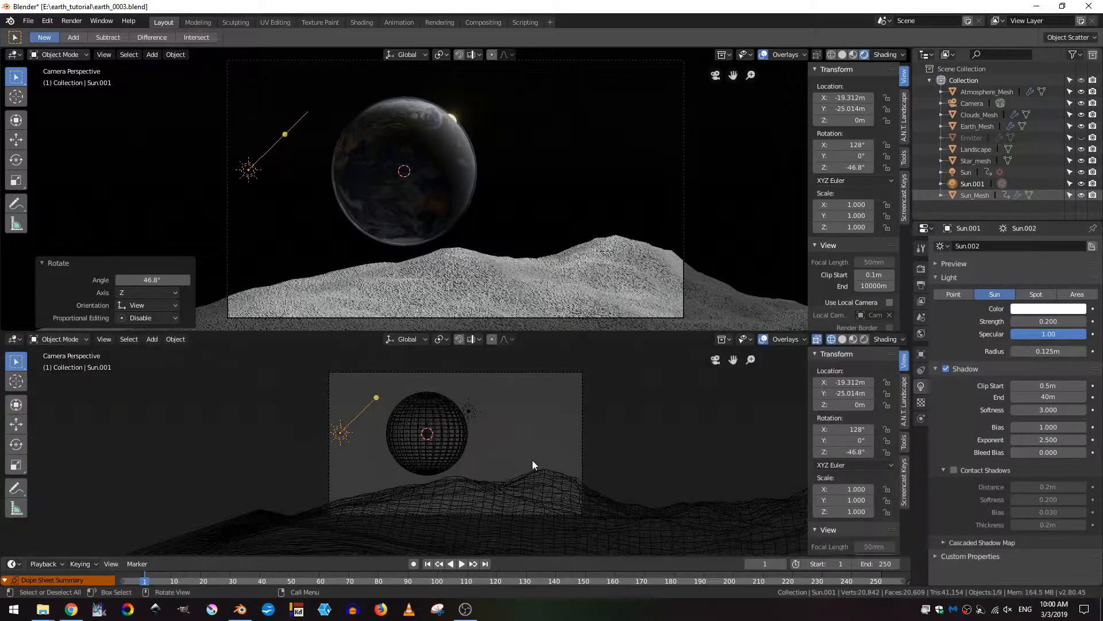
pyautogui.press('KP_7')
pyautogui.scroll(-2, 559, 456)
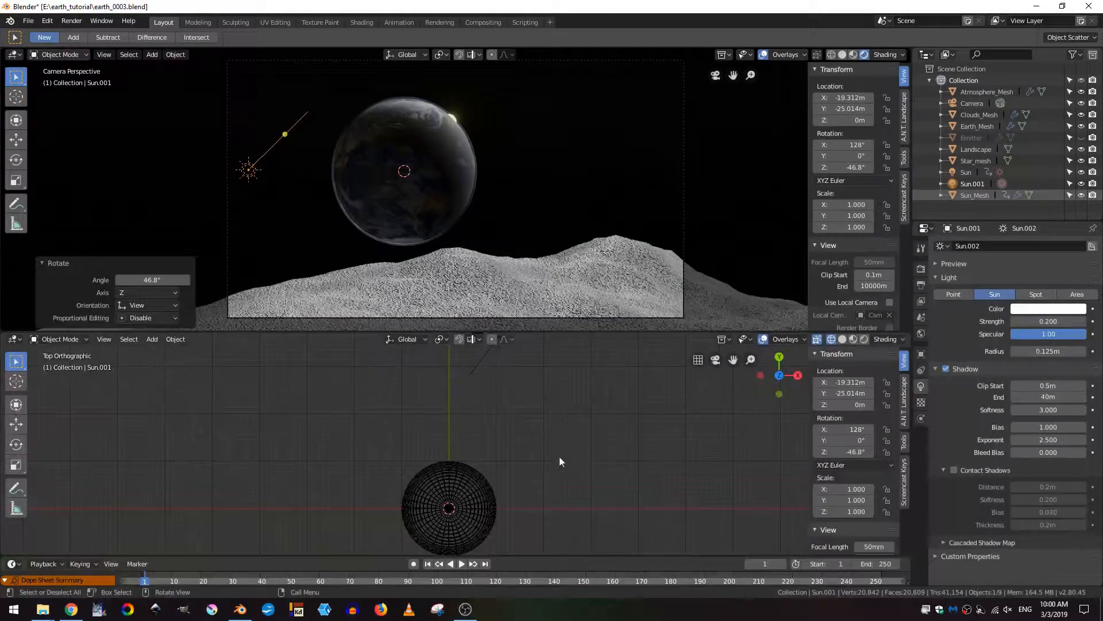
pyautogui.keyDown('shift'); pyautogui.moveTo(557, 483); pyautogui.dragTo(580, 405, button='middle'); pyautogui.keyUp('shift')
# Step: In top view, move Sun.001 to about X 0 m, Y -26.5 m and rotate it to about -7° on Z
pyautogui.press('r')
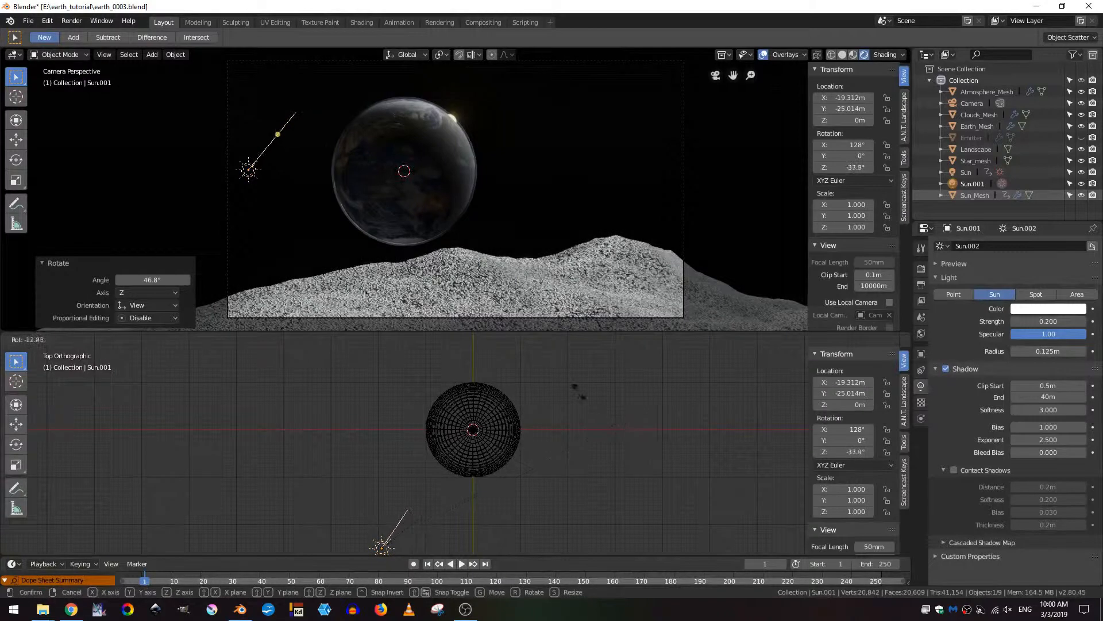
pyautogui.click(563, 392)
pyautogui.press('g')
pyautogui.click(634, 447)
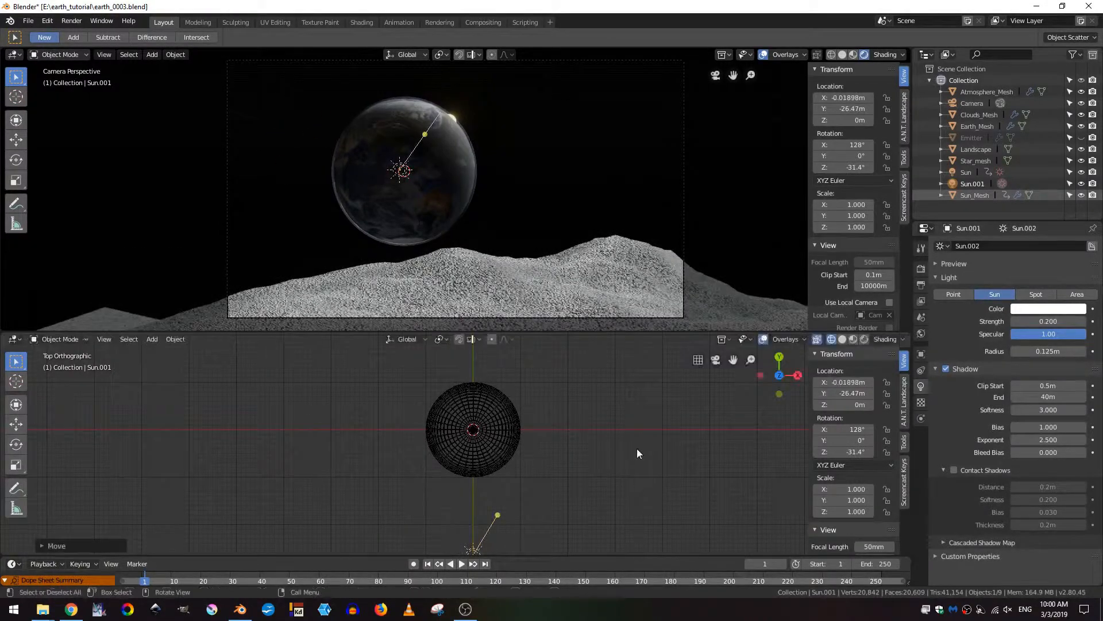
pyautogui.press('r')
pyautogui.click(589, 416)
# Step: In right view, place Sun.001 below Earth at about Y -19.3 m, Z -14.6 m and tilt it to about 134° on X
pyautogui.moveTo(589, 439); pyautogui.dragTo(523, 396, button='middle')
pyautogui.press('KP_3')
pyautogui.press('r')
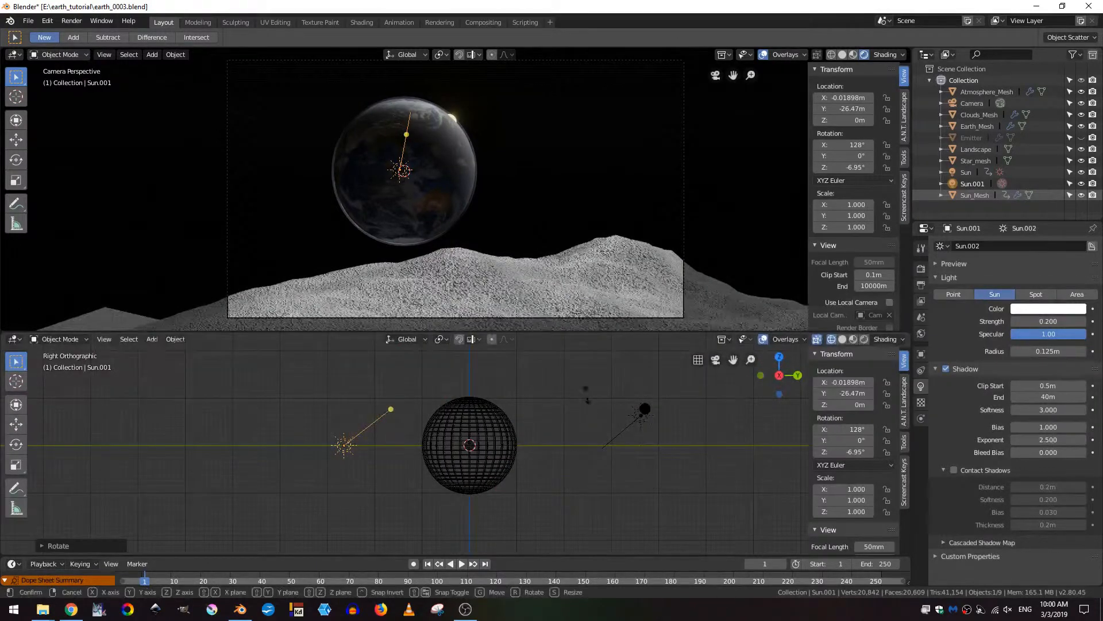
pyautogui.click(599, 454)
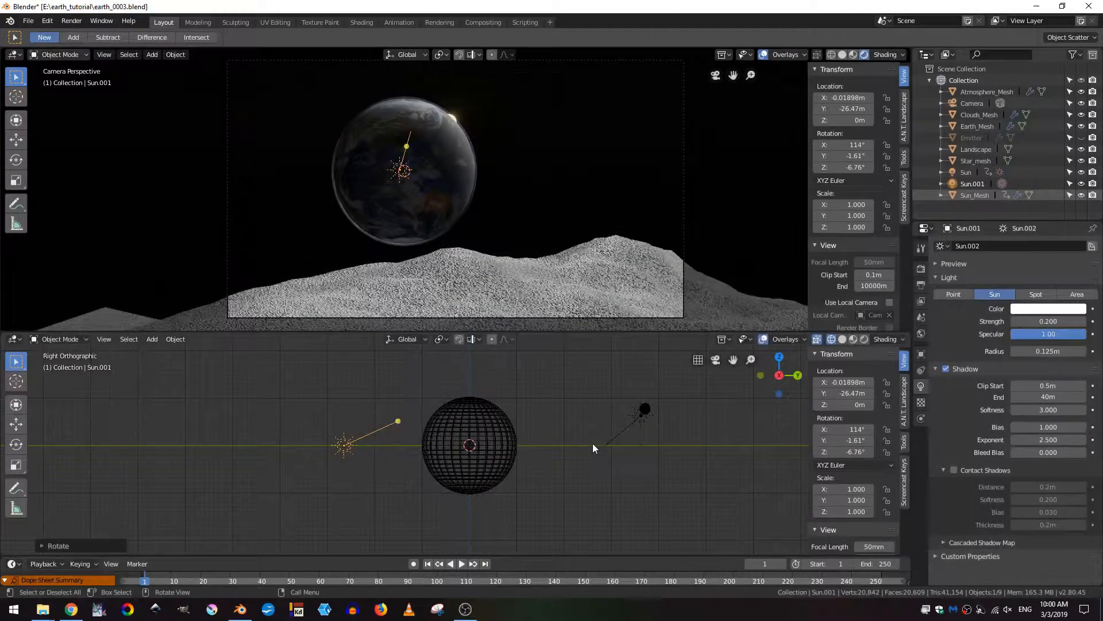
pyautogui.press('g')
pyautogui.click(626, 510)
pyautogui.press('r')
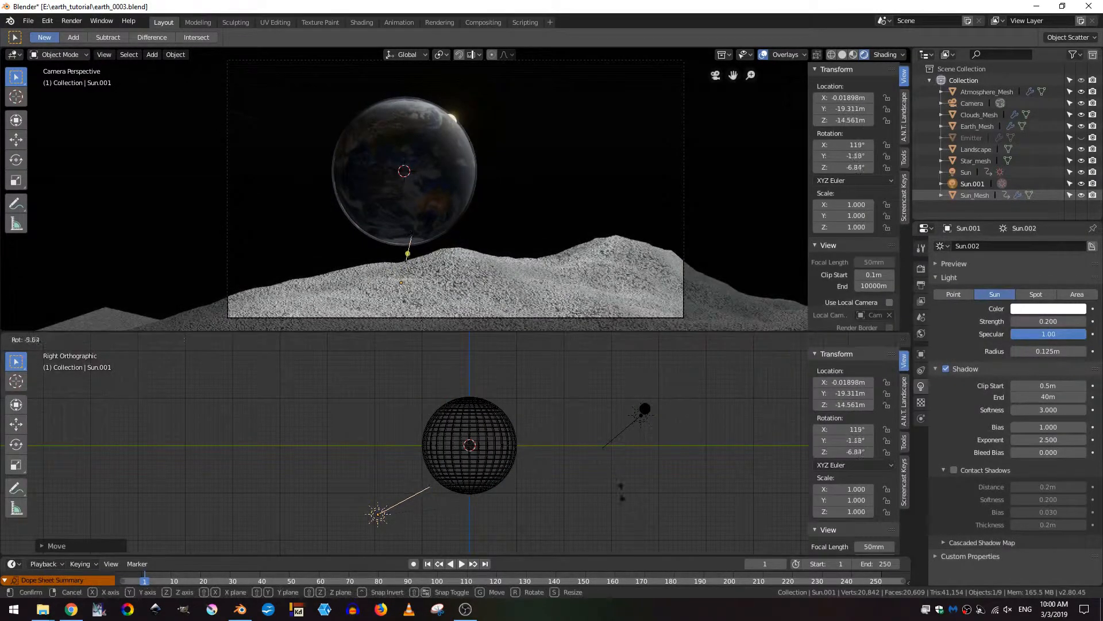
pyautogui.click(586, 441)
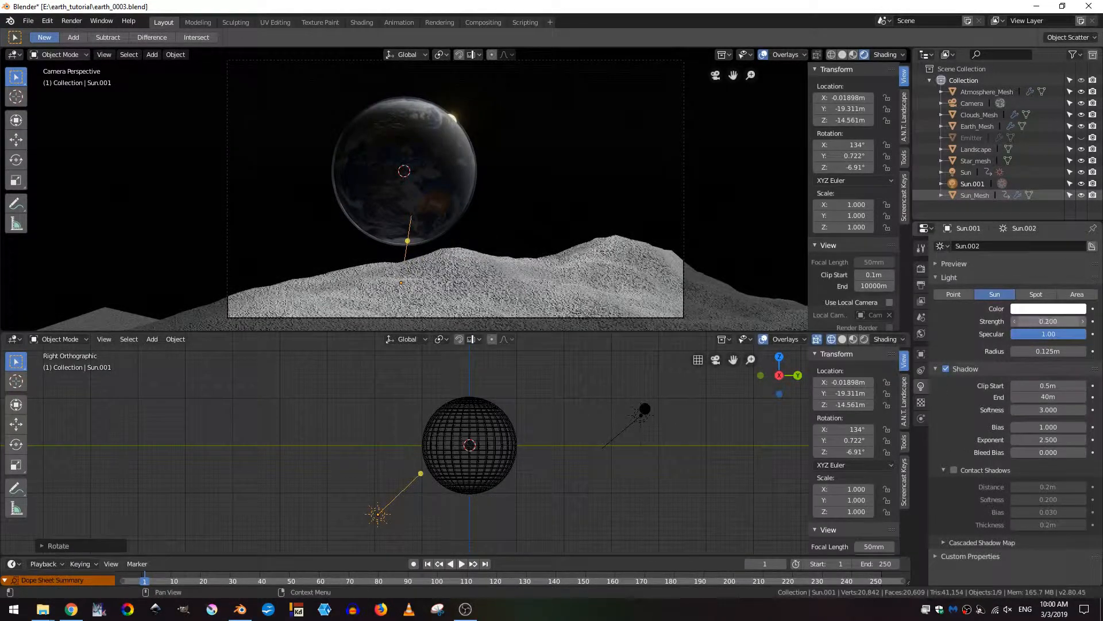
# Step: Set the strength of Sun.001 to 5 and rotate the light in top view to about -38° on Z
pyautogui.click(1045, 320)
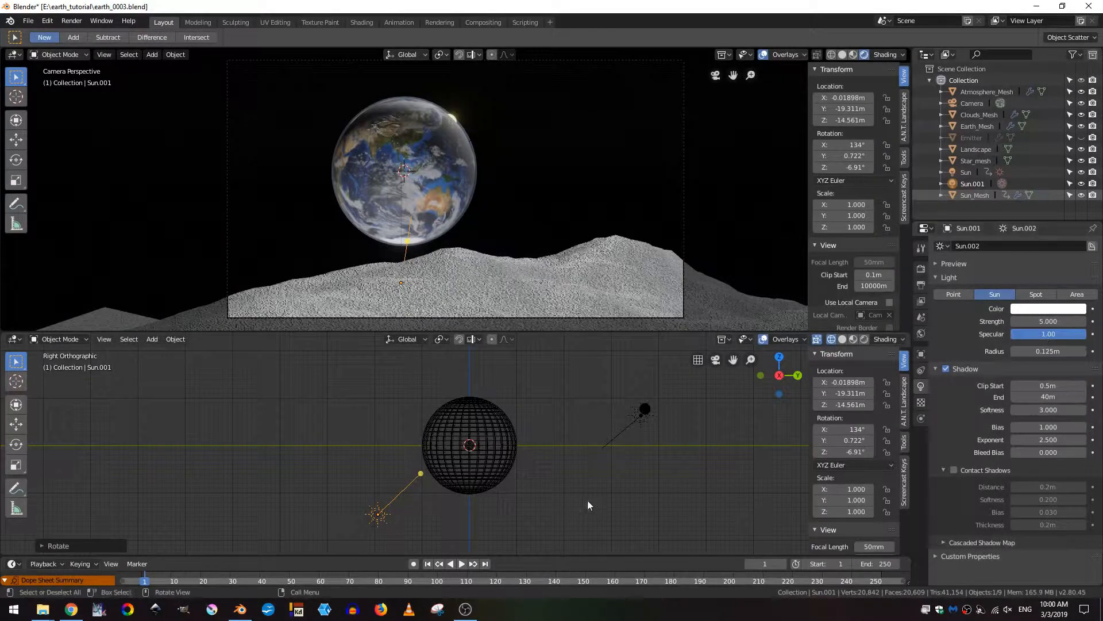
pyautogui.press('KP_7')
pyautogui.press('r')
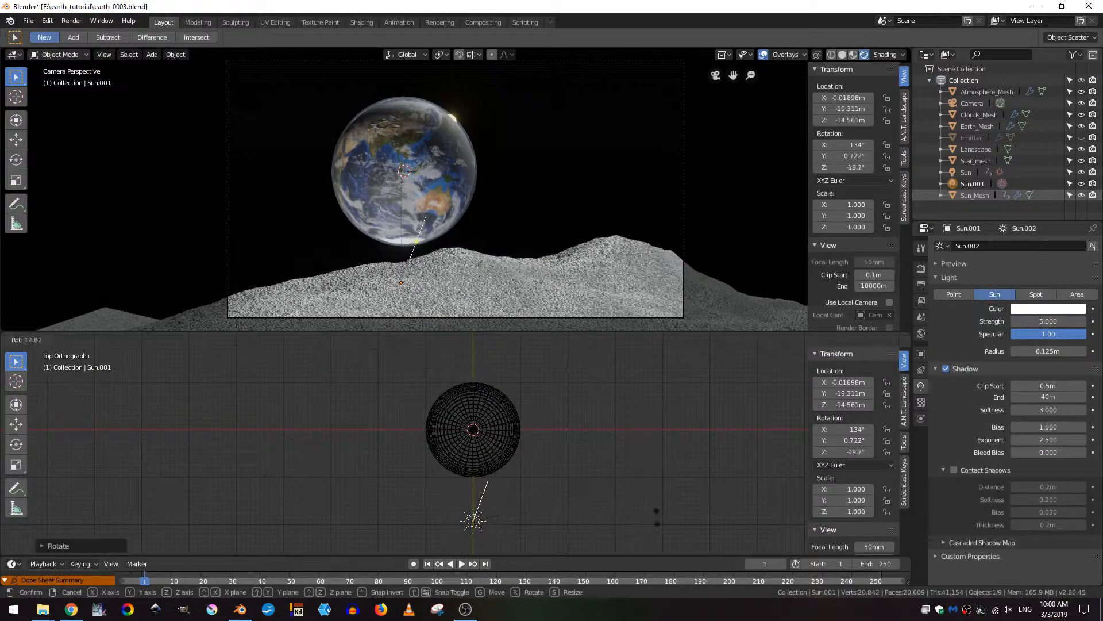
pyautogui.click(742, 377)
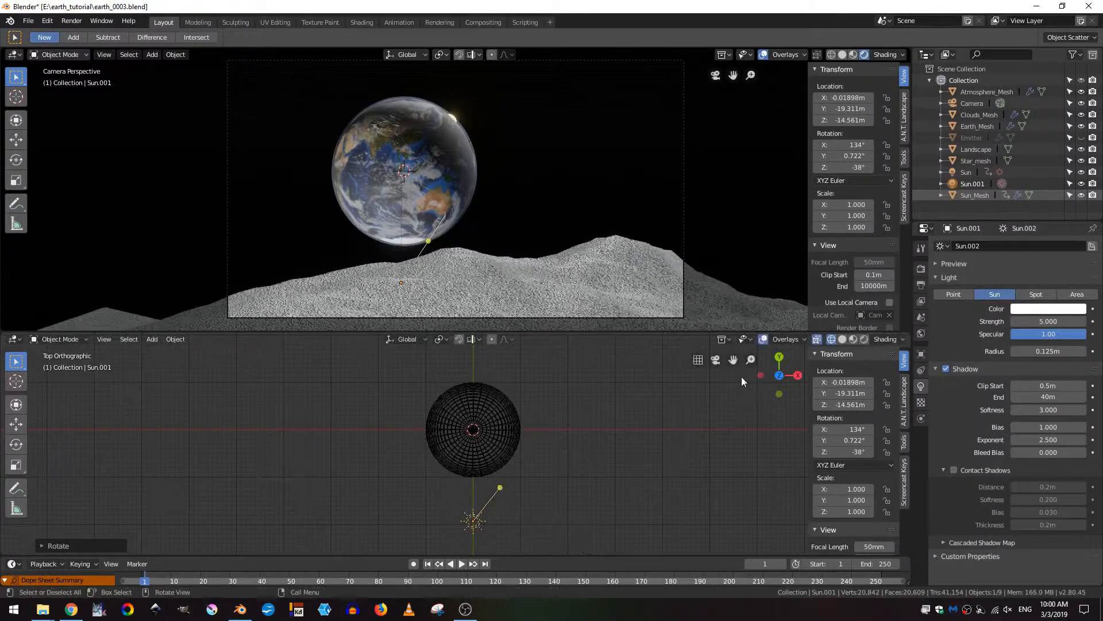
# Step: Try a strength of 1 for Sun.001 and reduce it to 0.1
pyautogui.click(1043, 319)
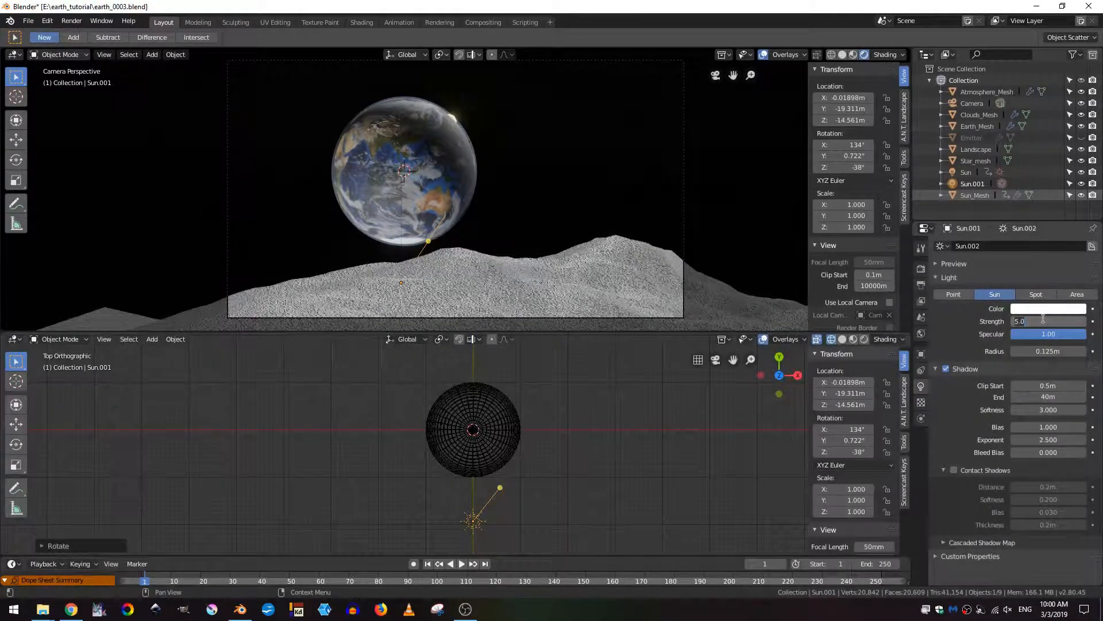
pyautogui.write('1')
pyautogui.press('Return')
pyautogui.click(1043, 320)
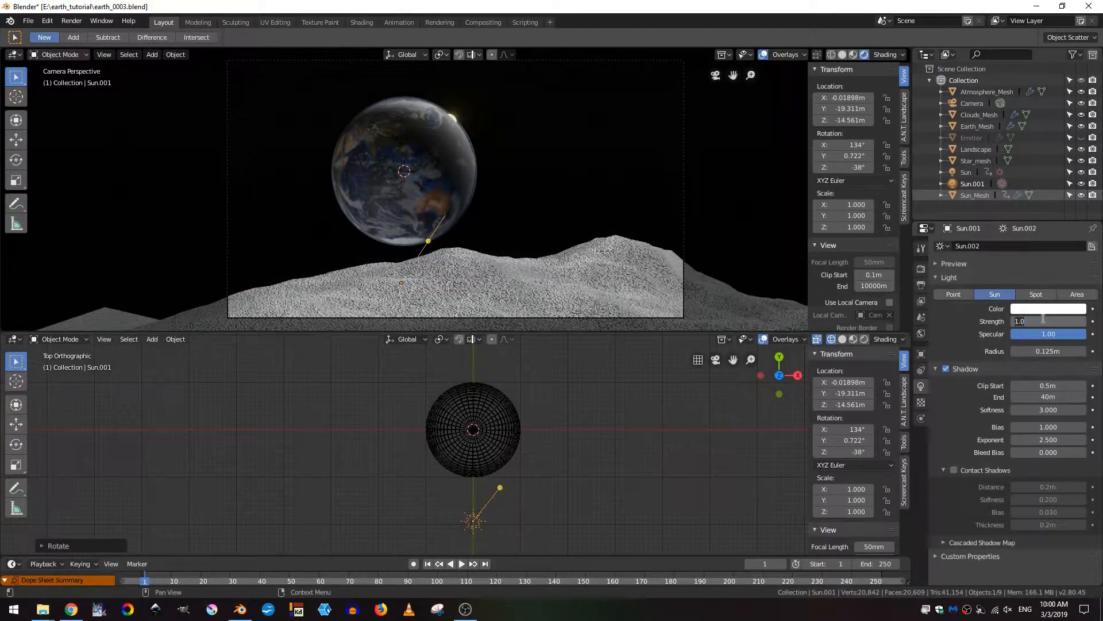
pyautogui.press('BackSpace')
pyautogui.write('0.1')
pyautogui.press('Return')
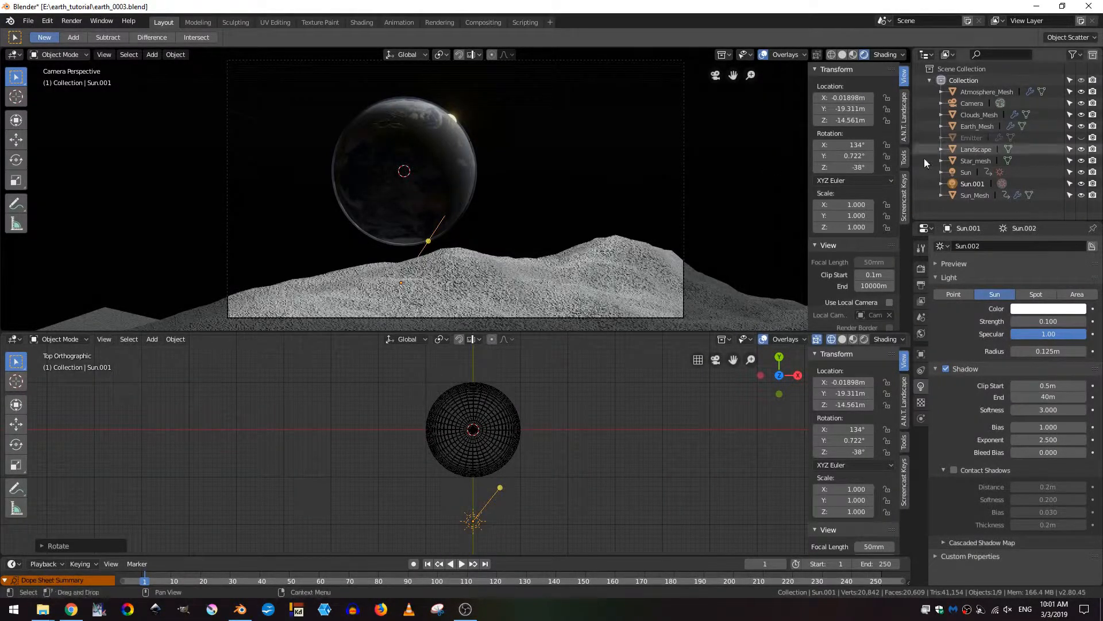
# Step: Unhide the Emitter in the viewport and save the file at the first frame
pyautogui.click(969, 138)
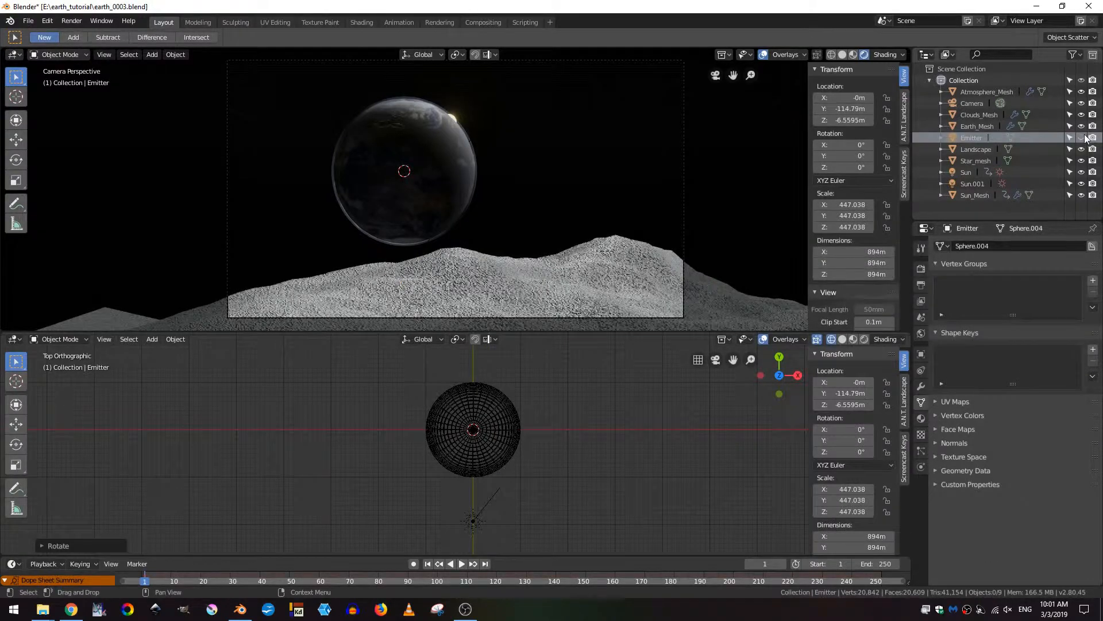
pyautogui.click(1081, 138)
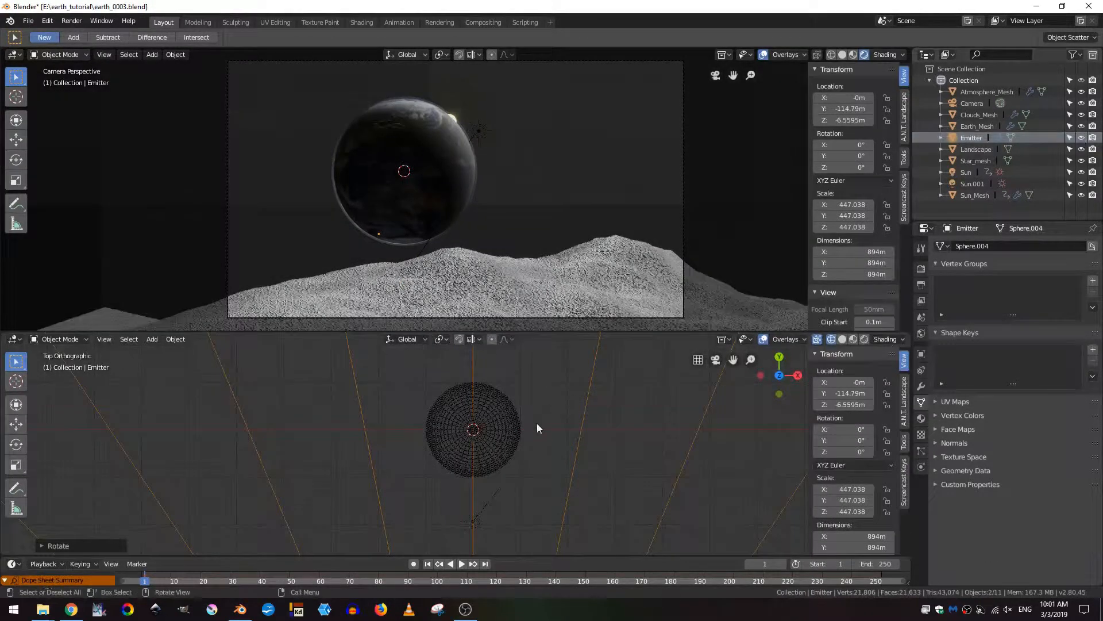
pyautogui.click(429, 565)
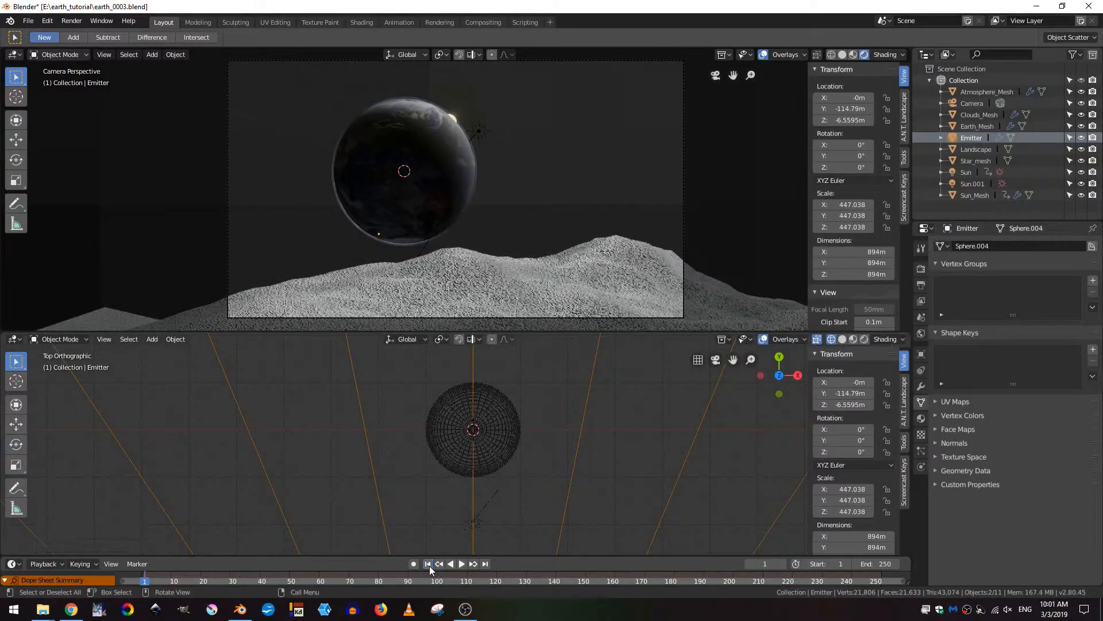
pyautogui.hotkey('ctrl', 's')
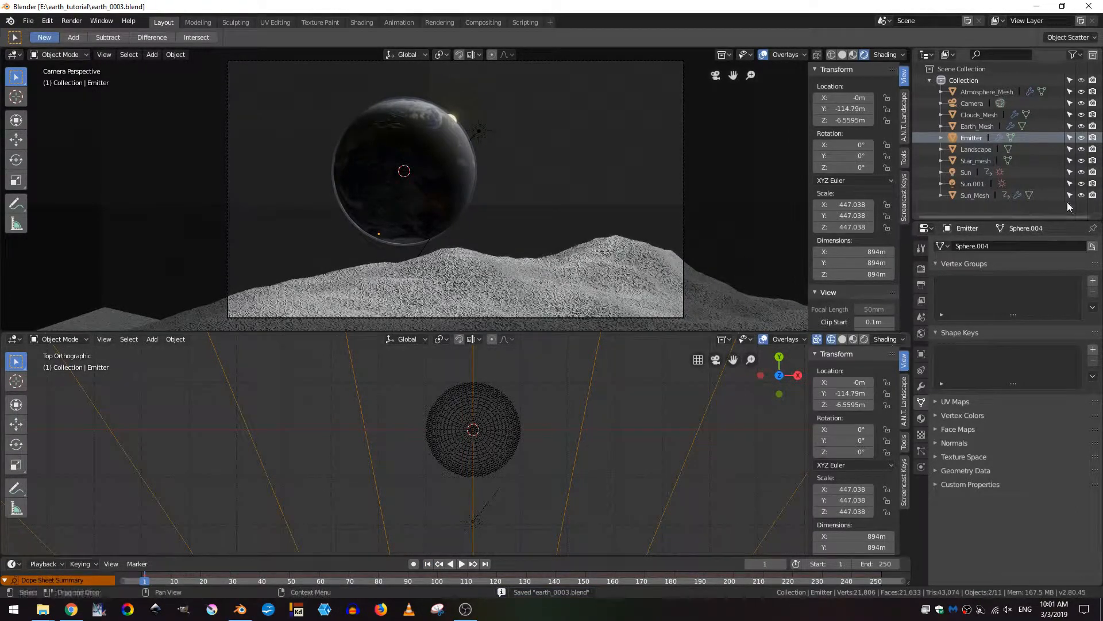
# Step: Play the animation with the Emitter's particle settings shown and pause it at frame 92
pyautogui.click(921, 451)
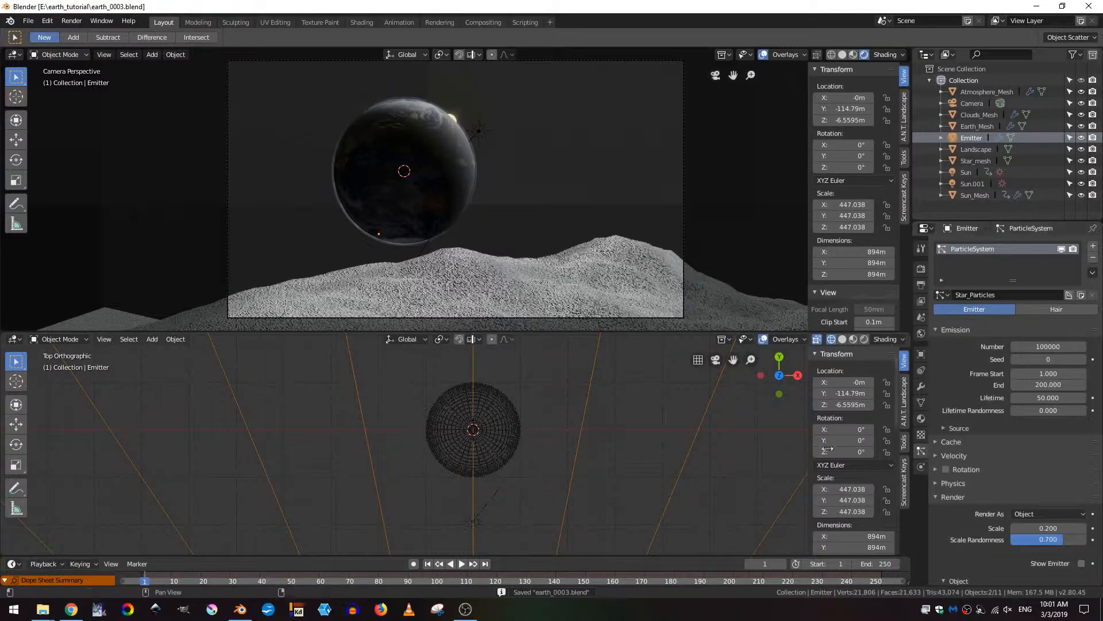
pyautogui.click(462, 564)
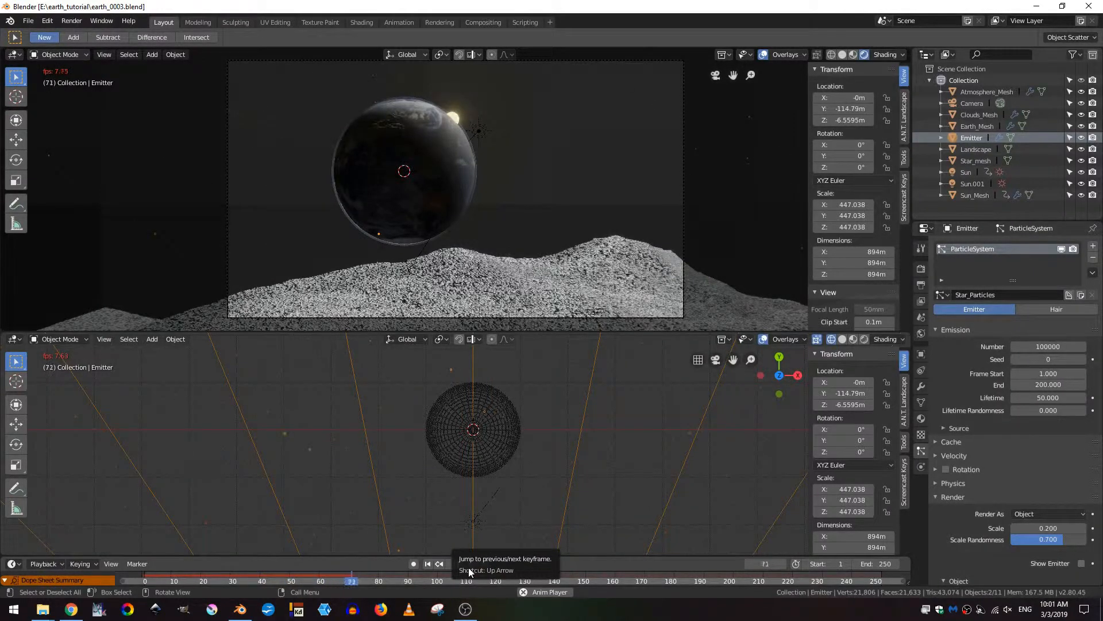
pyautogui.click(472, 564)
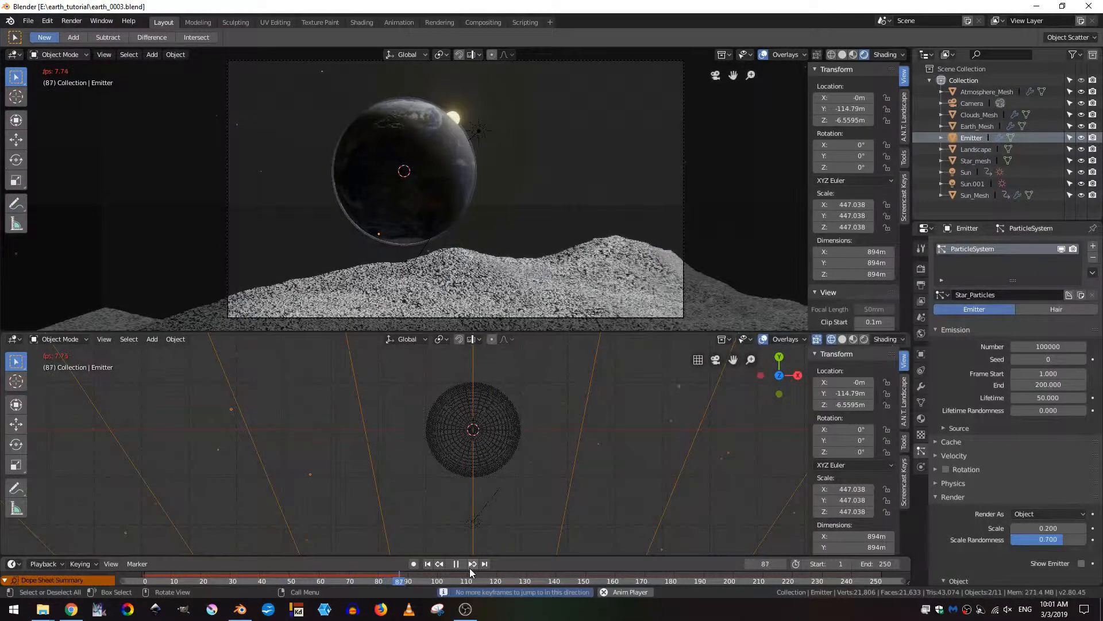
pyautogui.click(455, 564)
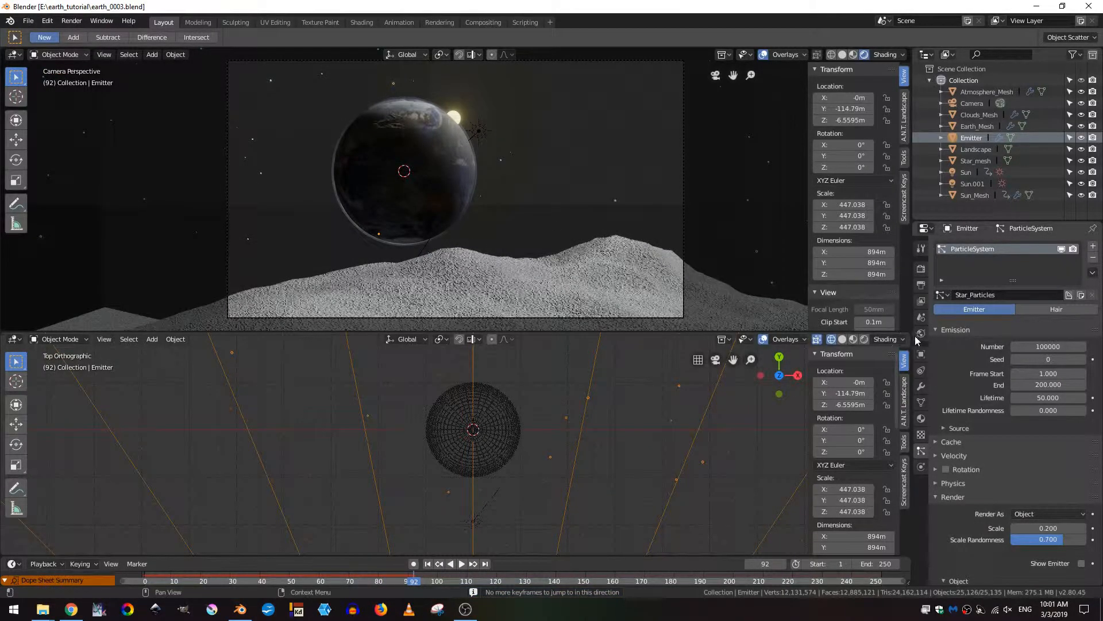
# Step: Convert the Emitter's particle system modifier into individual star mesh objects and look through them in the object list
pyautogui.click(922, 386)
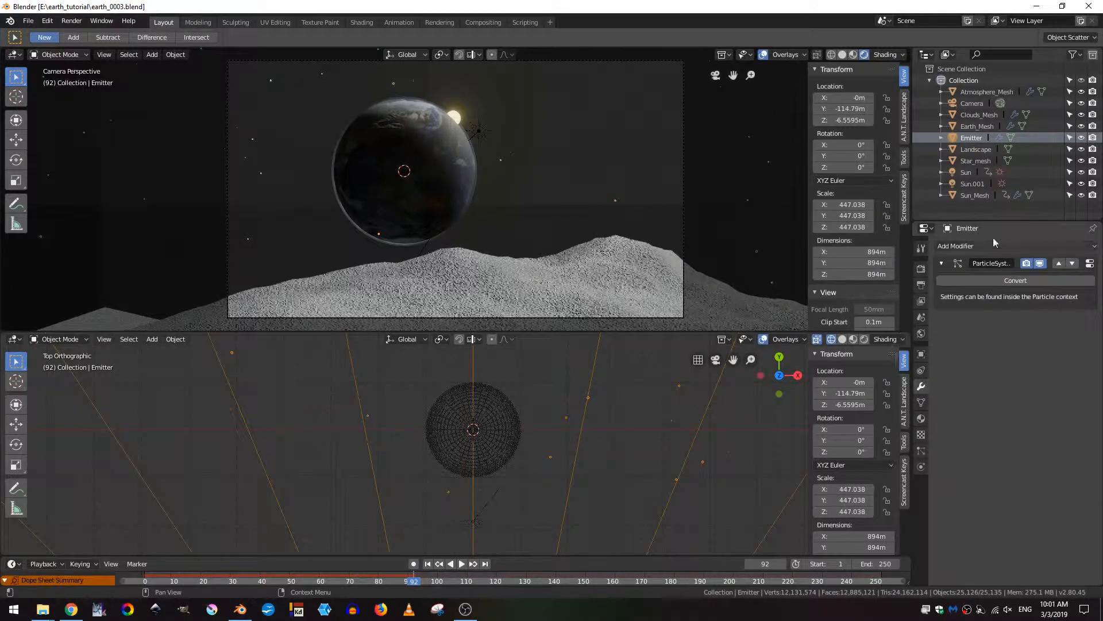
pyautogui.click(966, 279)
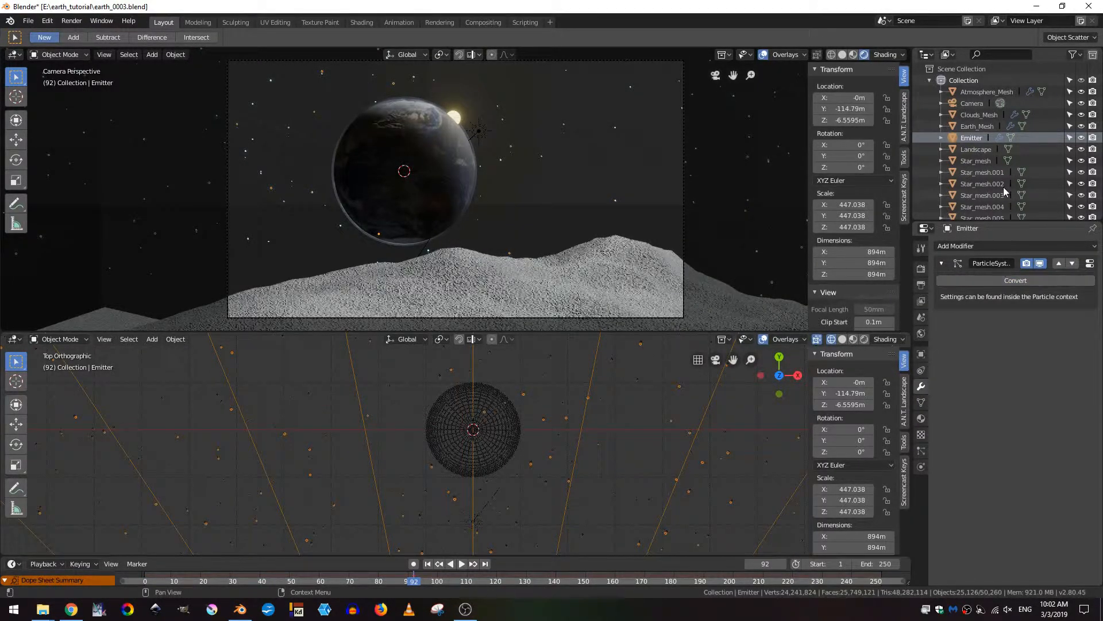
pyautogui.scroll(-5, 1003, 173)
pyautogui.scroll(-8, 999, 155)
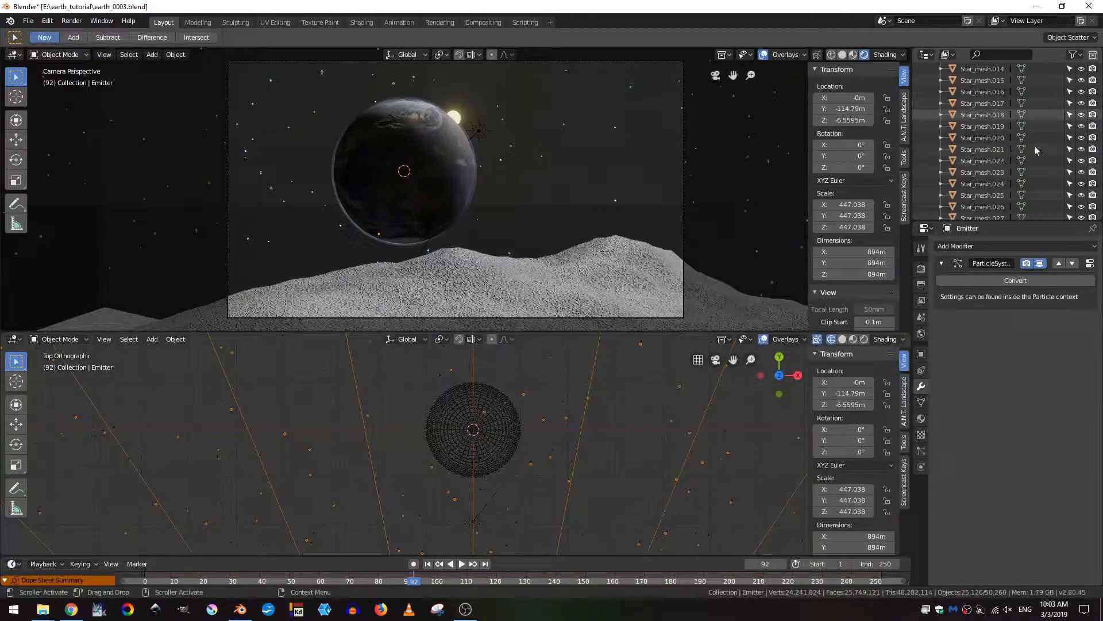
pyautogui.scroll(5, 1021, 146)
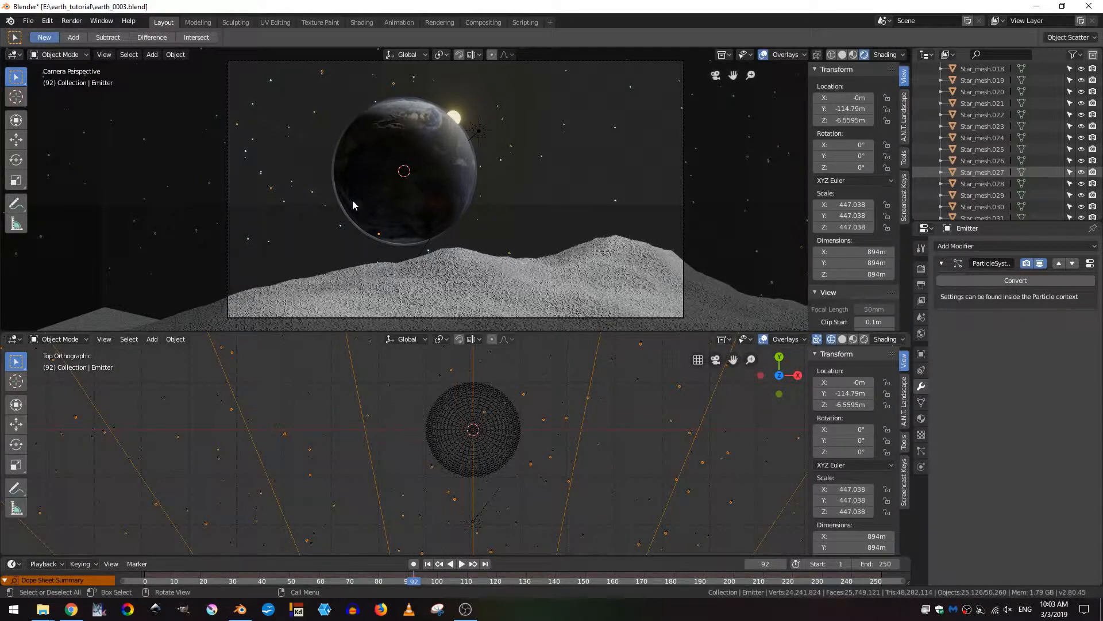
# Step: Deselect everything, switch the upper camera viewport to wireframe shading and save the file
pyautogui.hotkey('alt', 'a')
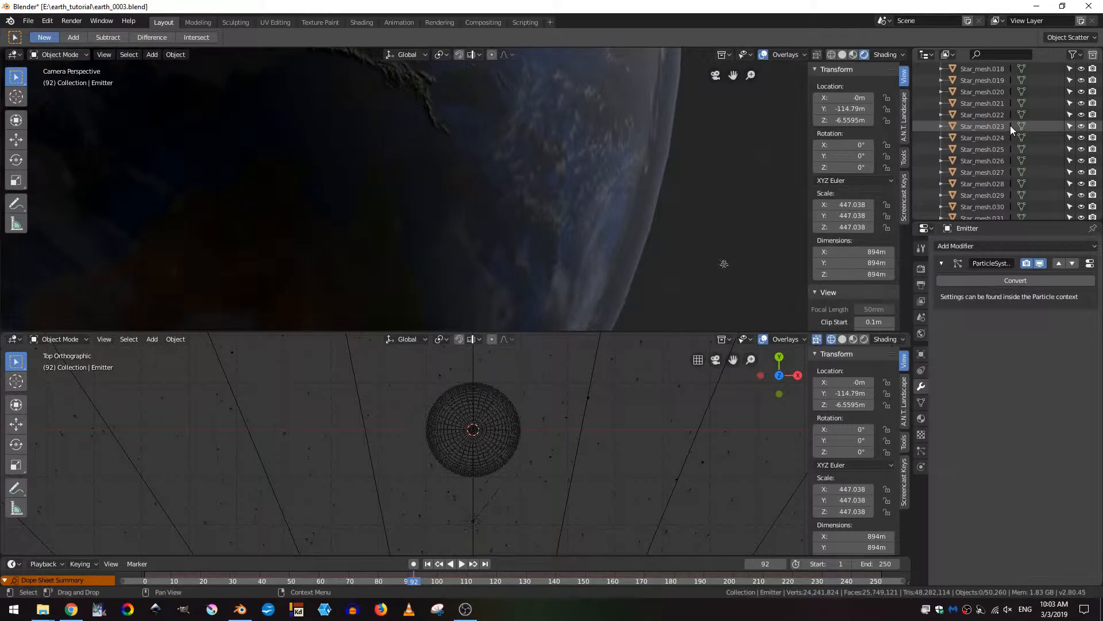
pyautogui.click(832, 55)
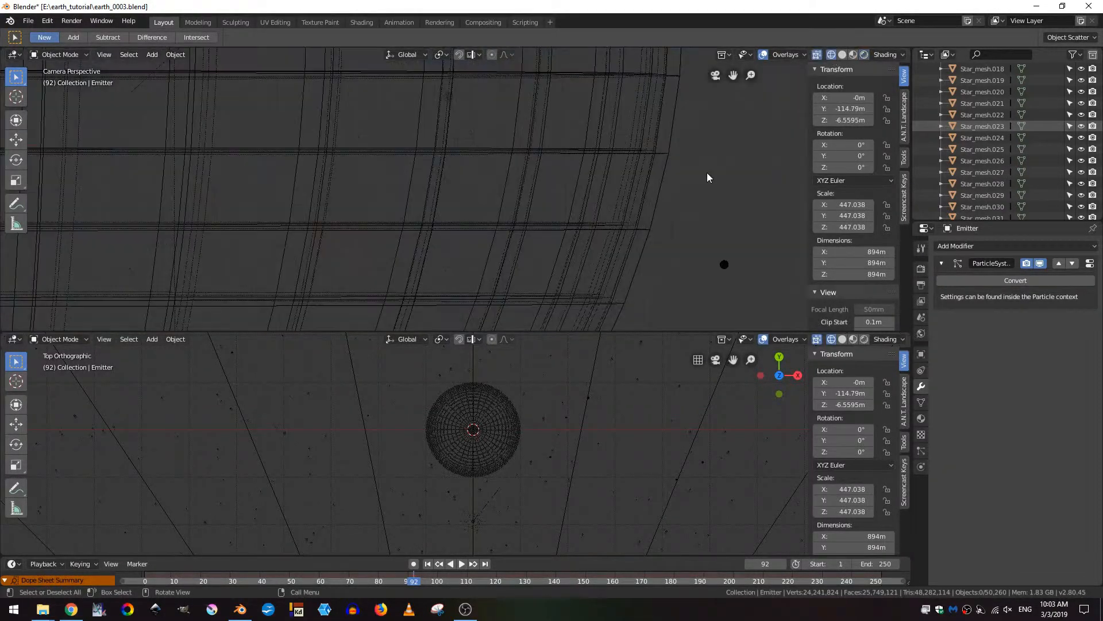
pyautogui.hotkey('ctrl', 's')
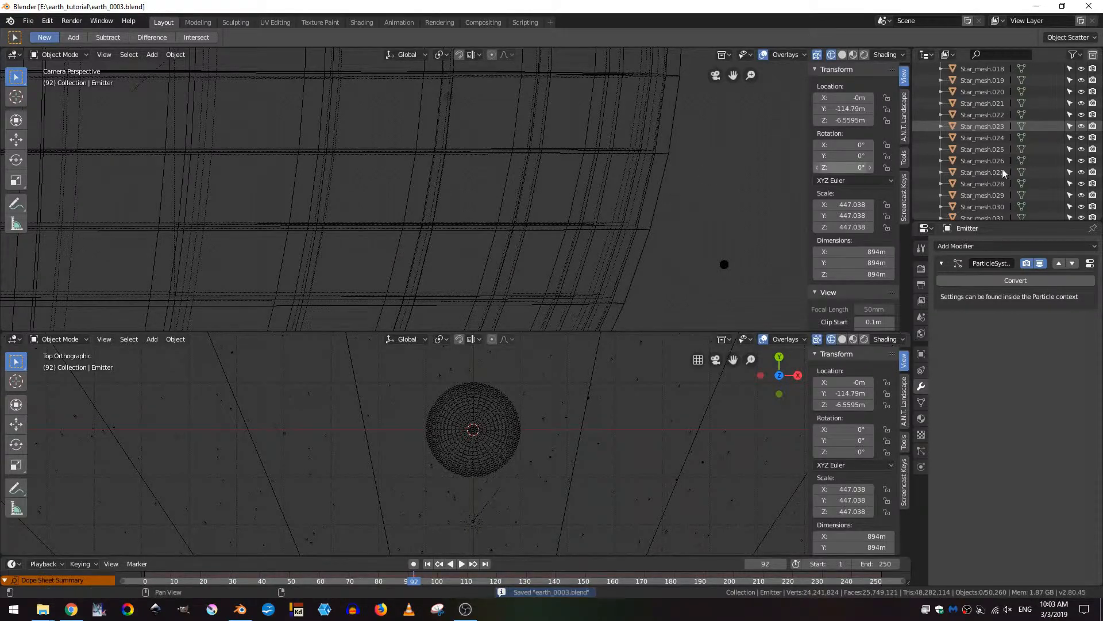
# Step: Delete the Emitter object and scrub the timeline to frame 121
pyautogui.scroll(8, 1008, 160)
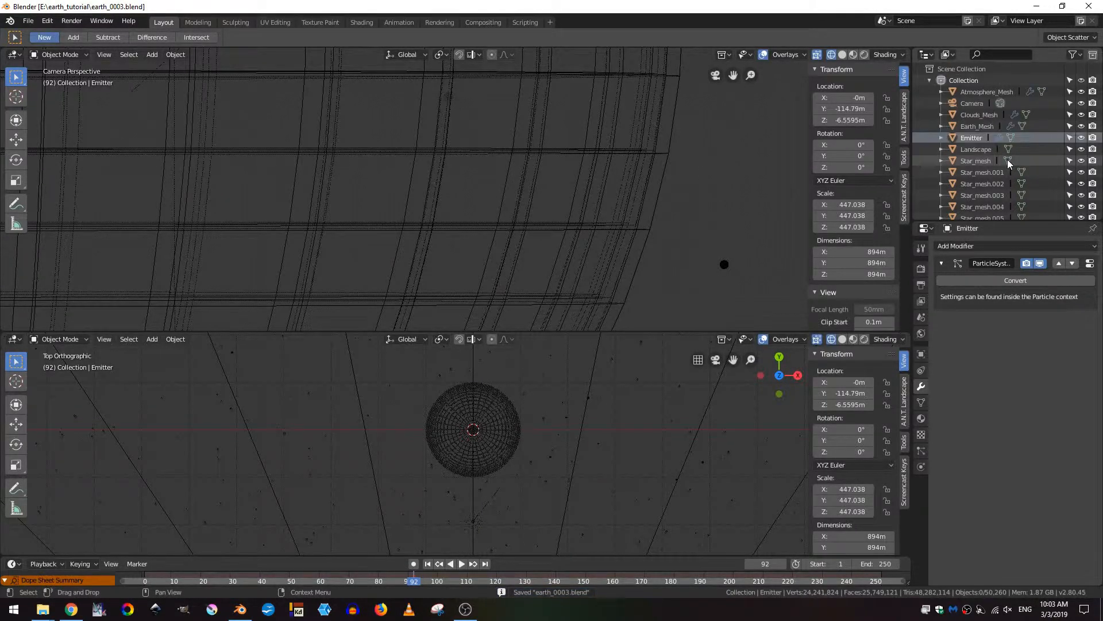
pyautogui.click(971, 138)
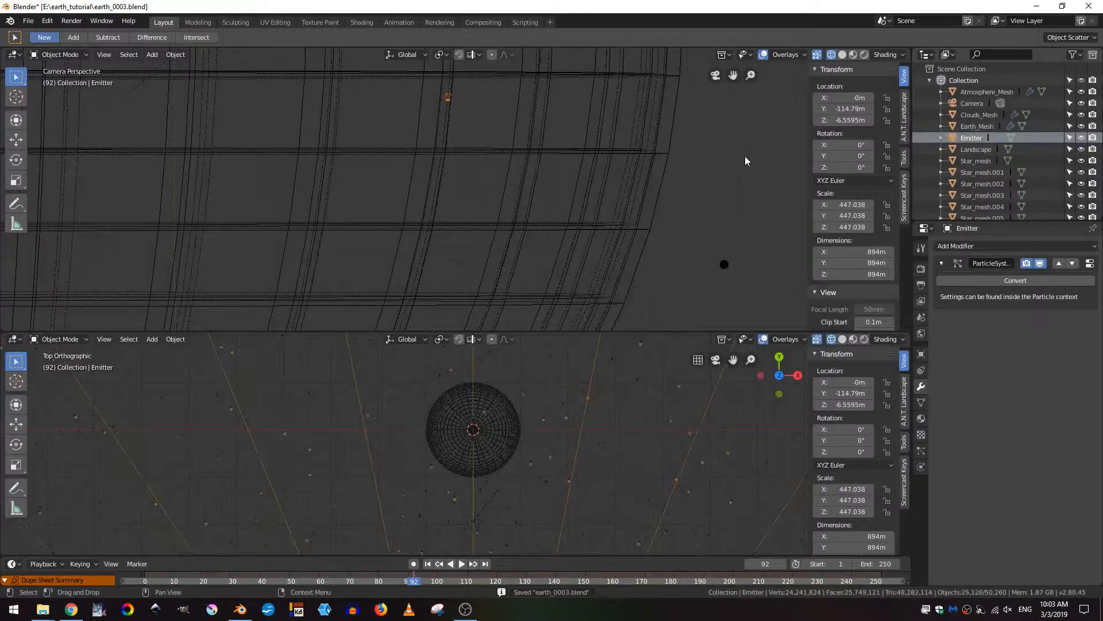
pyautogui.press('x')
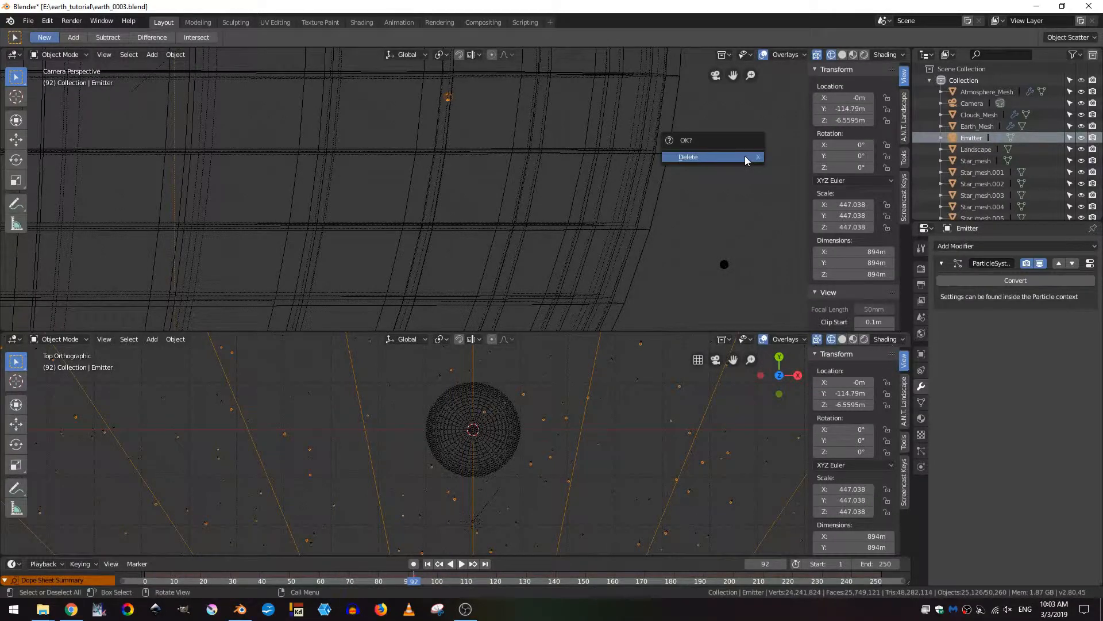
pyautogui.click(745, 157)
pyautogui.moveTo(376, 574); pyautogui.dragTo(501, 583, button='right')
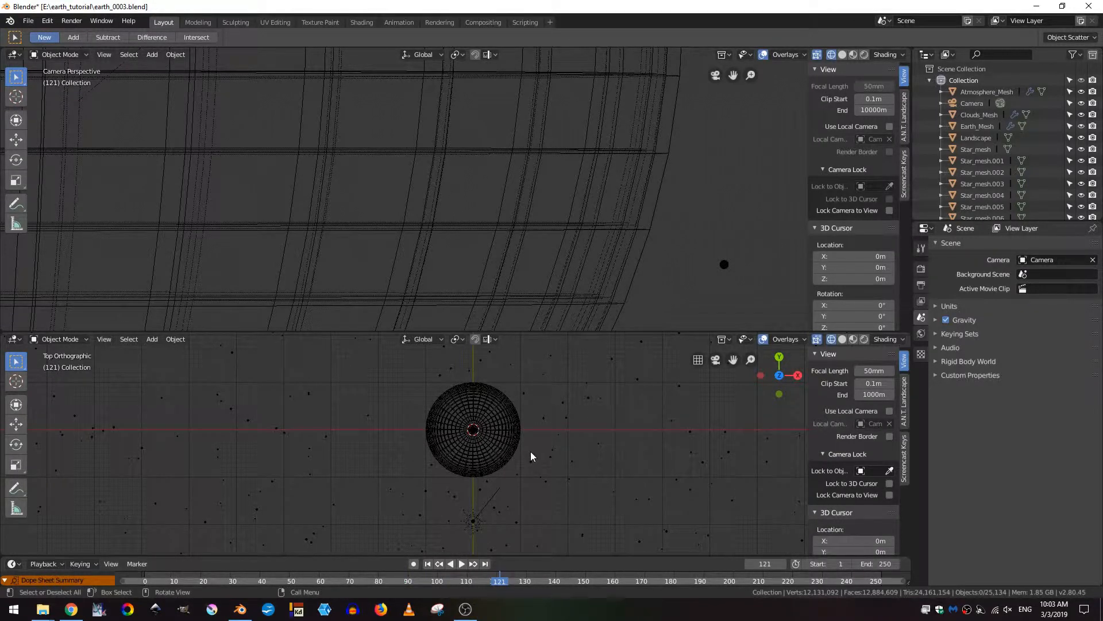
# Step: In the lower viewport's camera view, box-select everything inside the camera frame, invert the selection and delete the stars outside it
pyautogui.press('KP_1')
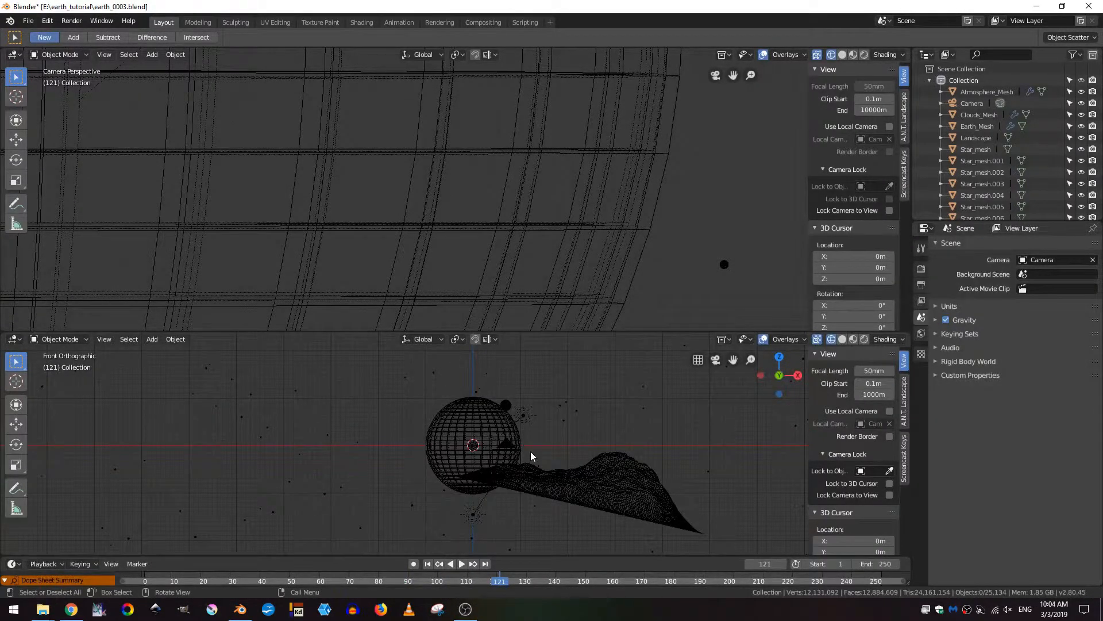
pyautogui.press('KP_0')
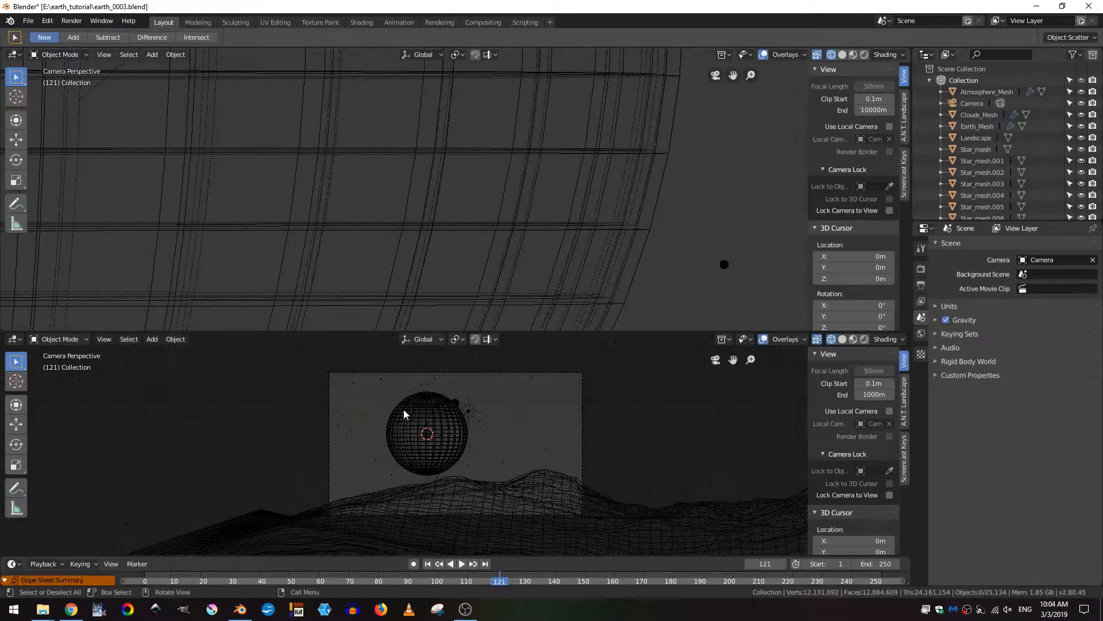
pyautogui.hotkey('ctrl', 'b')
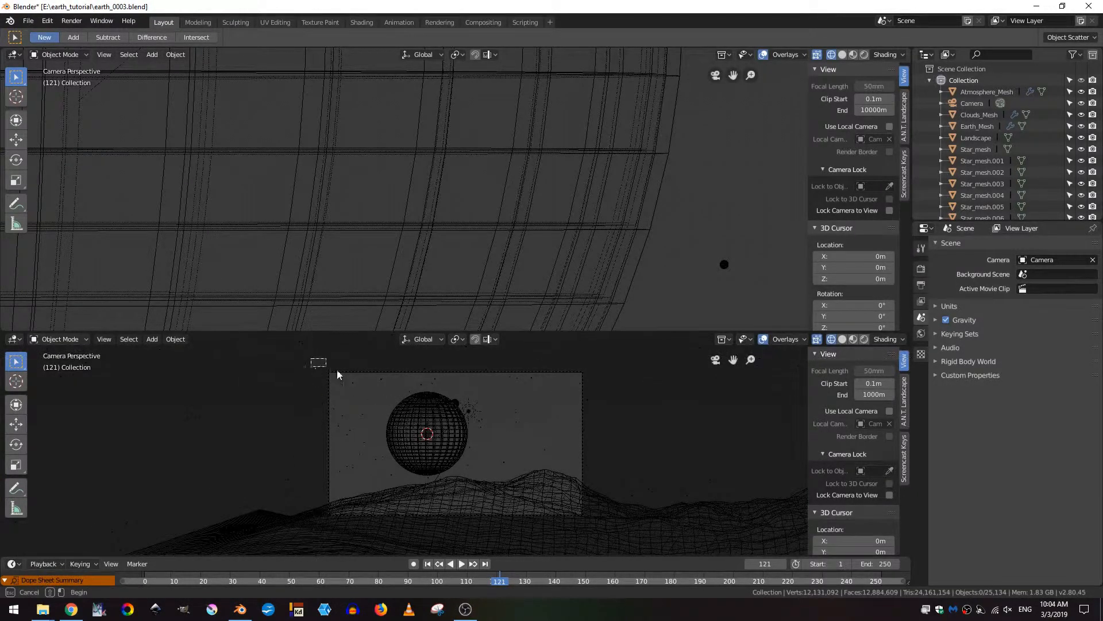
pyautogui.moveTo(337, 372); pyautogui.dragTo(592, 523)
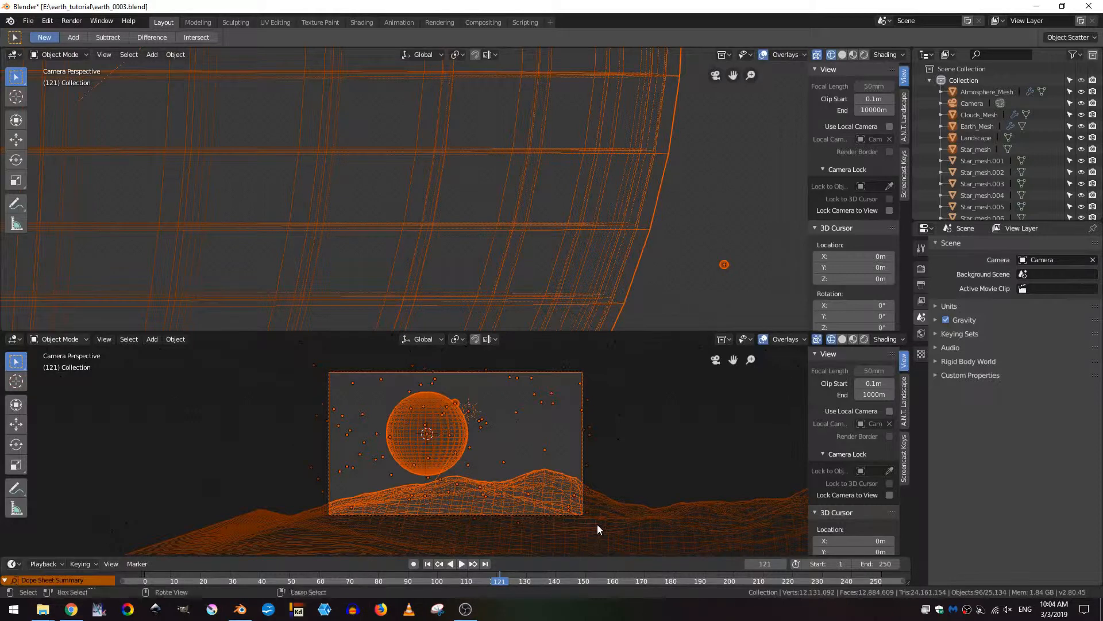
pyautogui.hotkey('ctrl', 'i')
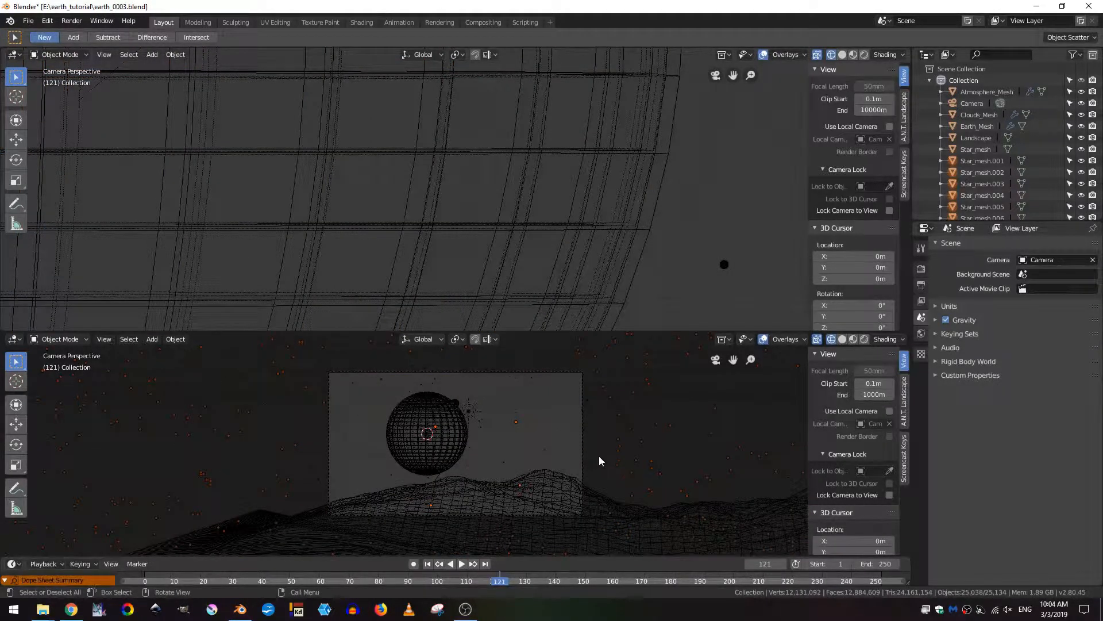
pyautogui.press('x')
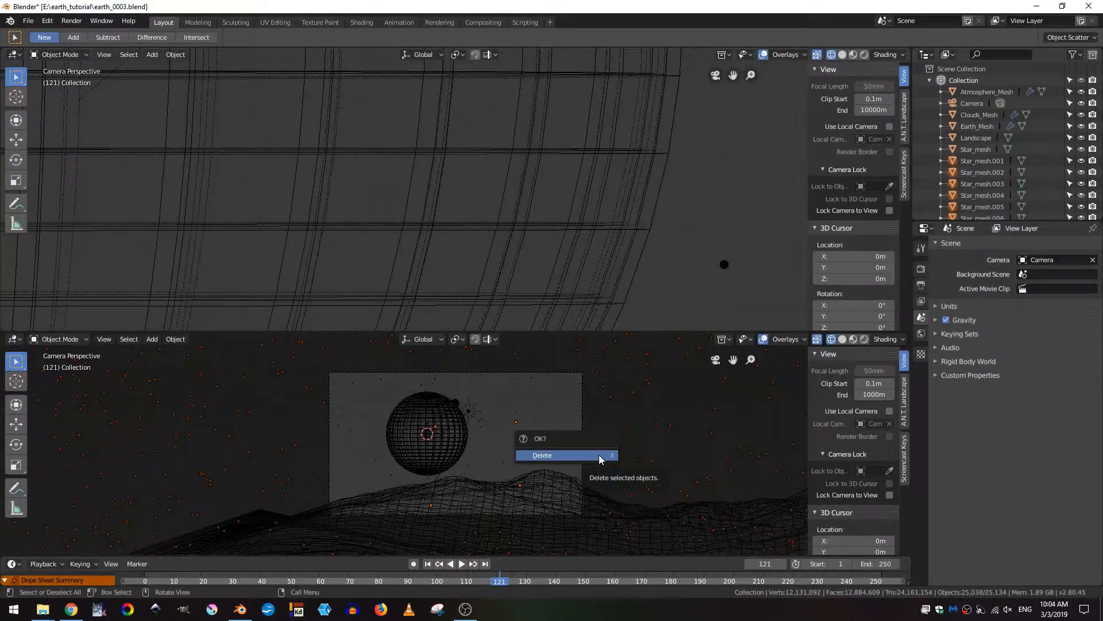
pyautogui.click(599, 455)
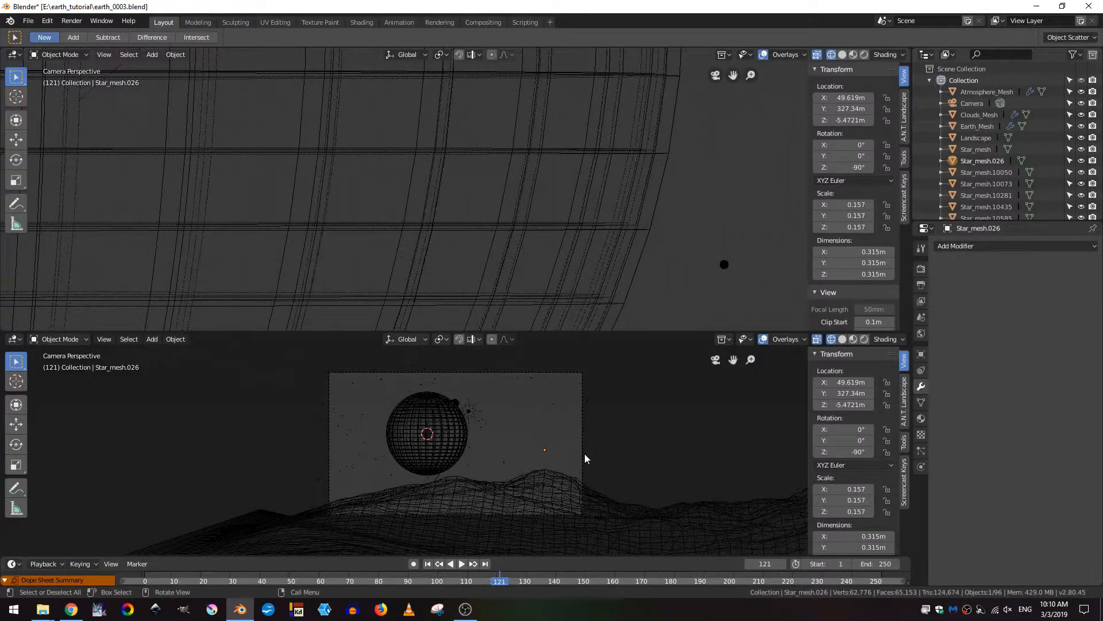
# Step: Create a new collection nested inside the main Collection
pyautogui.click(976, 126)
pyautogui.rightClick(955, 82)
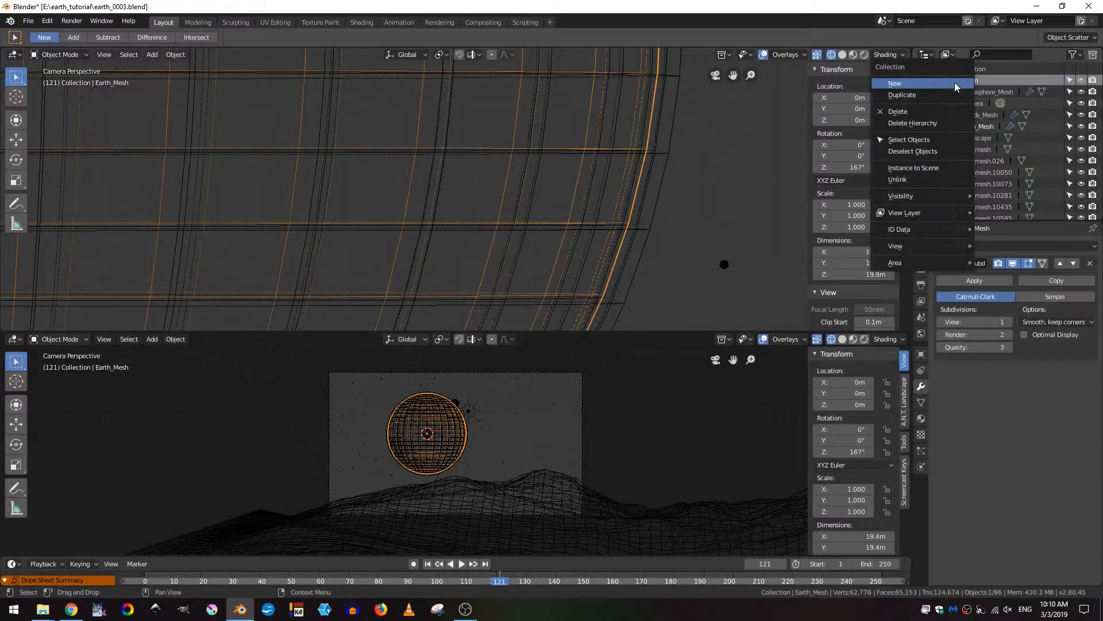
pyautogui.click(955, 83)
pyautogui.click(980, 92)
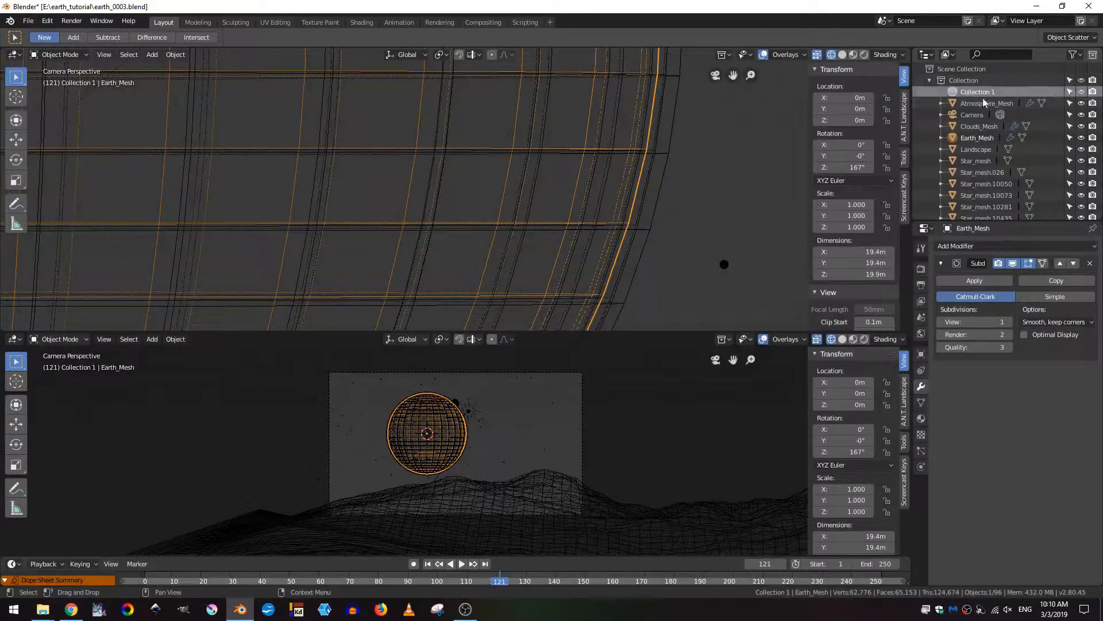
# Step: Move Clouds_Mesh, Earth_Mesh and Atmosphere_Mesh into the new nested collection
pyautogui.click(978, 139)
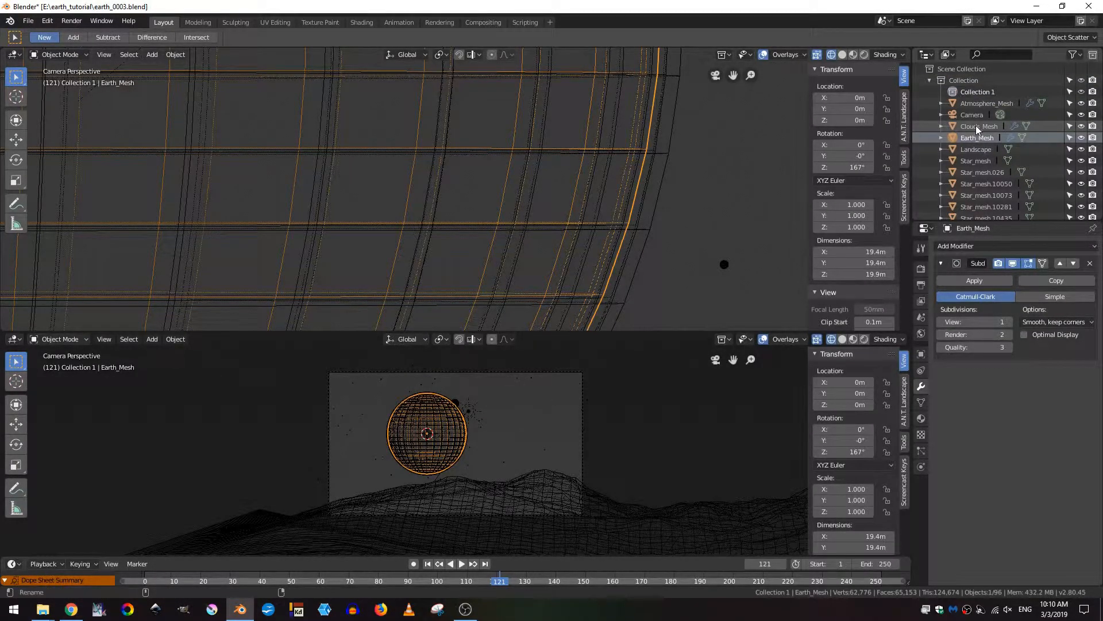
pyautogui.keyDown('ctrl'); pyautogui.click(978, 128); pyautogui.keyUp('ctrl')
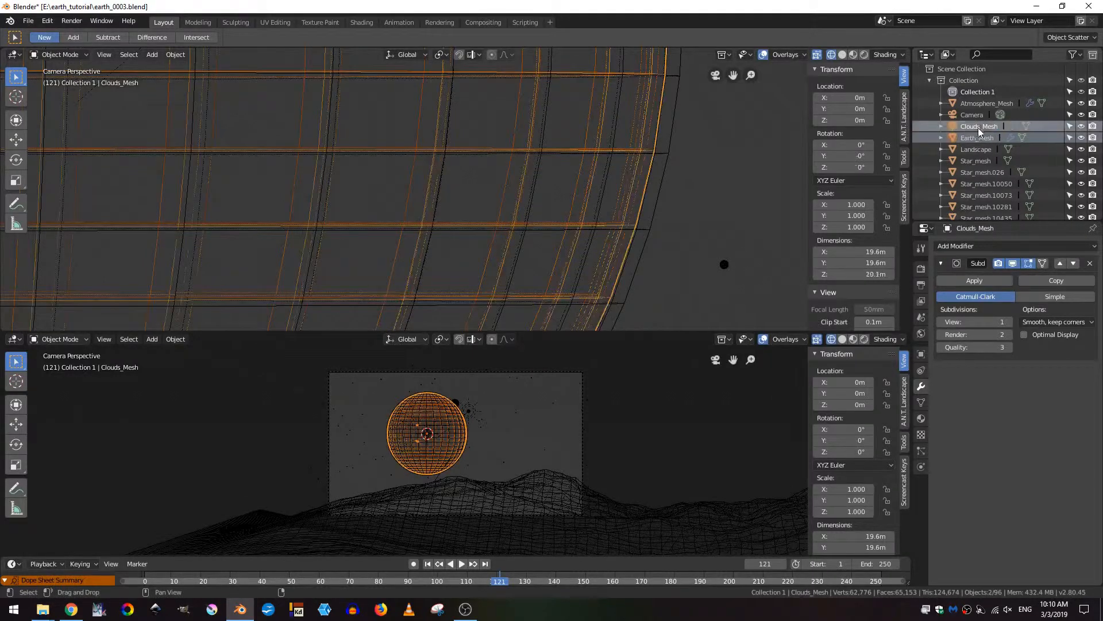
pyautogui.keyDown('ctrl'); pyautogui.click(981, 151); pyautogui.keyUp('ctrl')
pyautogui.keyDown('ctrl'); pyautogui.click(981, 150); pyautogui.keyUp('ctrl')
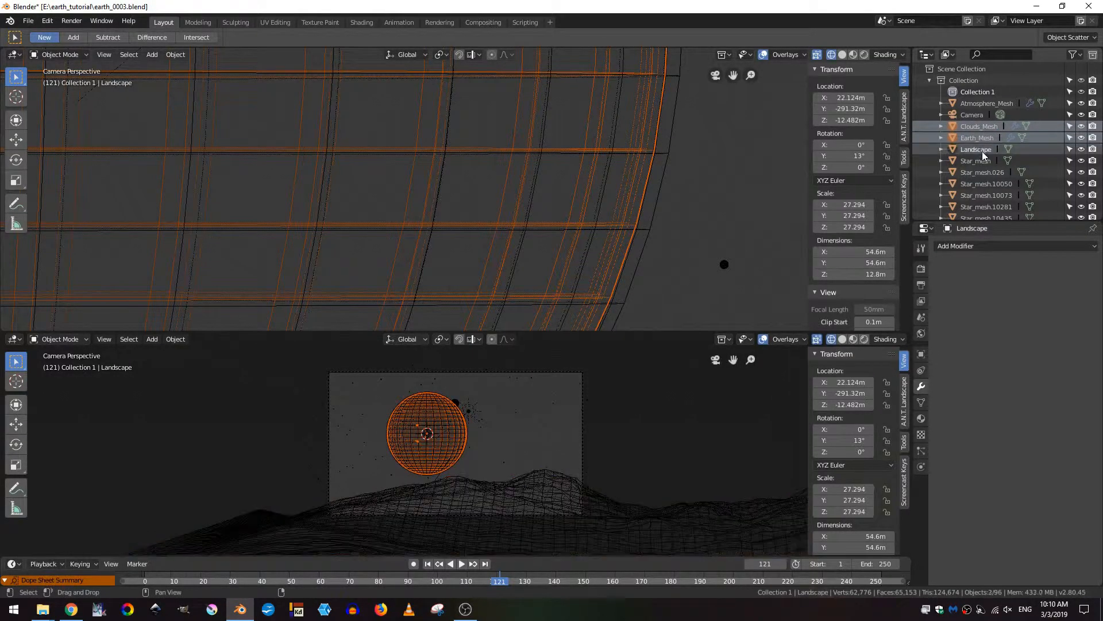
pyautogui.moveTo(982, 150); pyautogui.dragTo(974, 92)
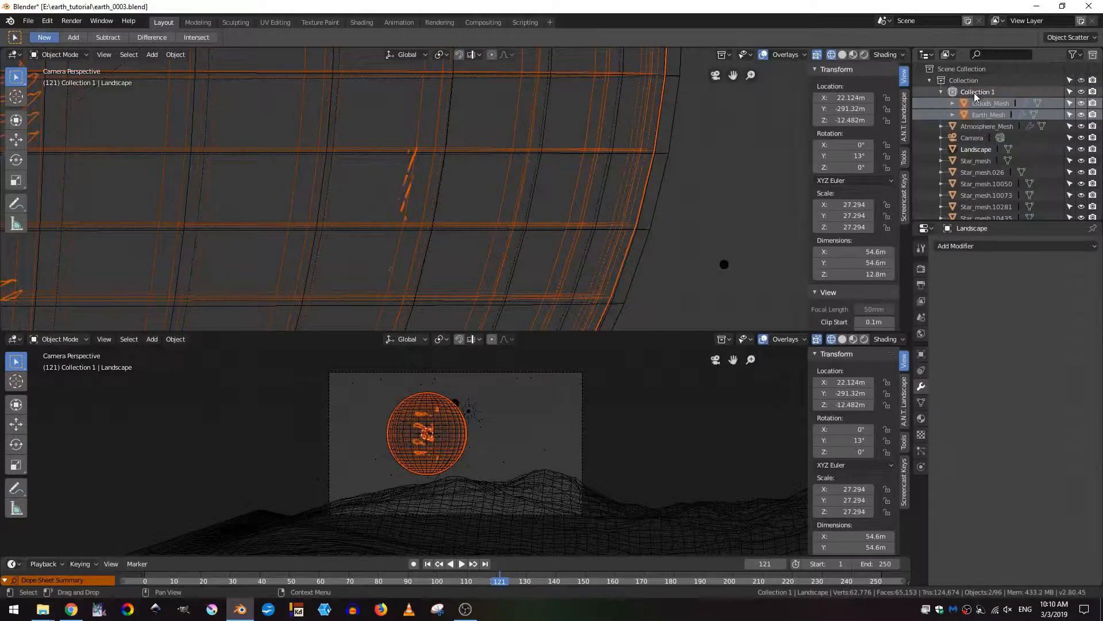
pyautogui.click(984, 128)
pyautogui.moveTo(994, 127); pyautogui.dragTo(981, 93)
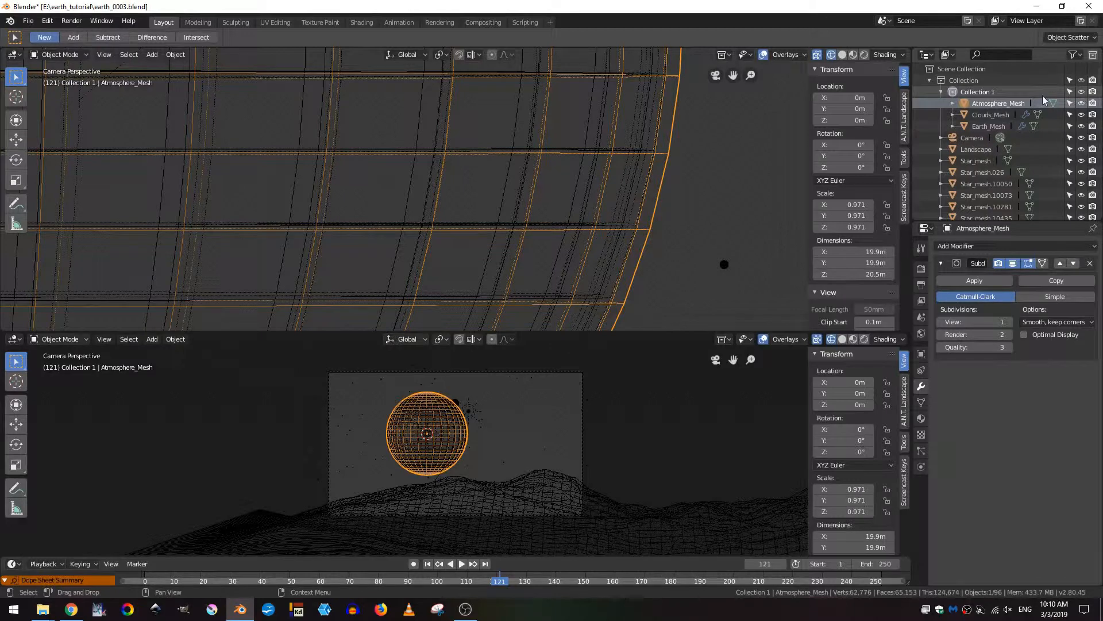
# Step: Rename the nested collection to Earth_Meshes, hide it in the viewport and collapse its contents
pyautogui.doubleClick(985, 92)
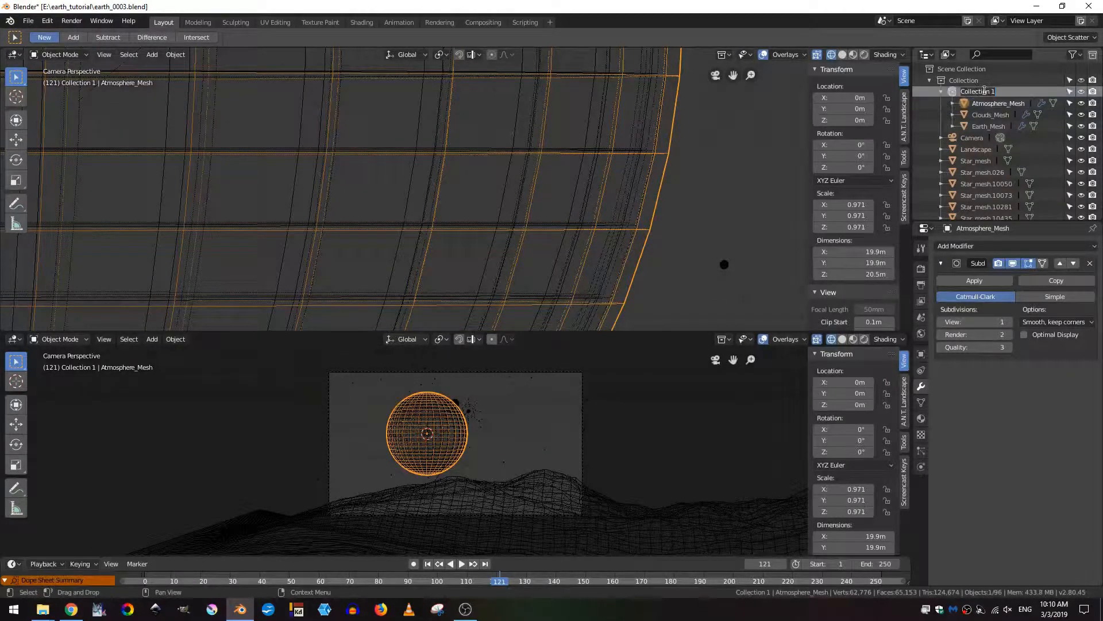
pyautogui.write('Earth_Meshes')
pyautogui.press('Return')
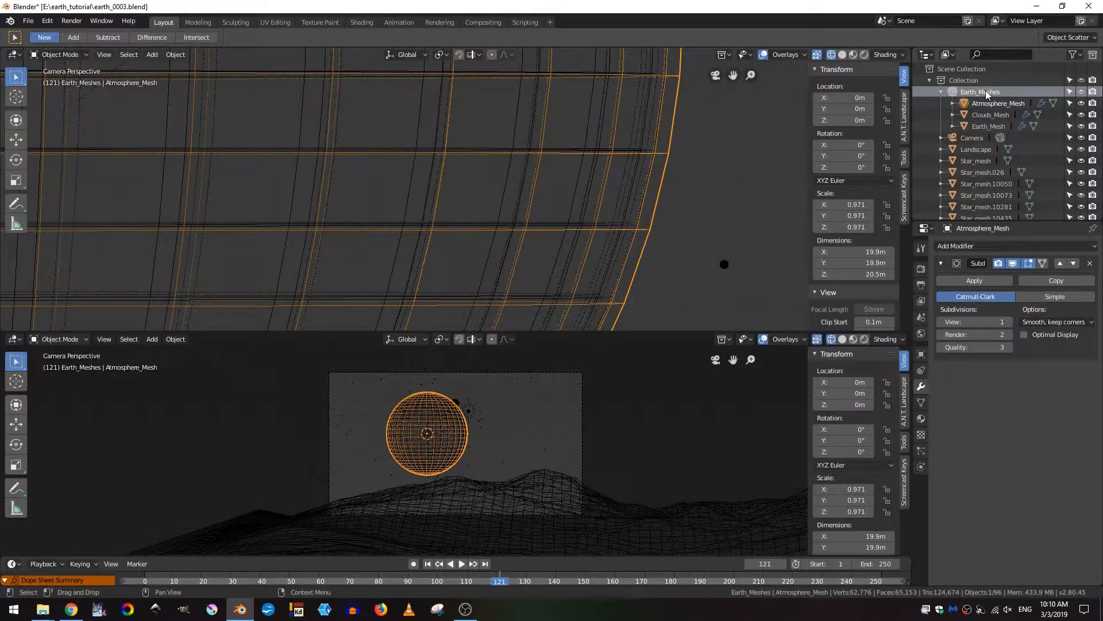
pyautogui.click(1081, 92)
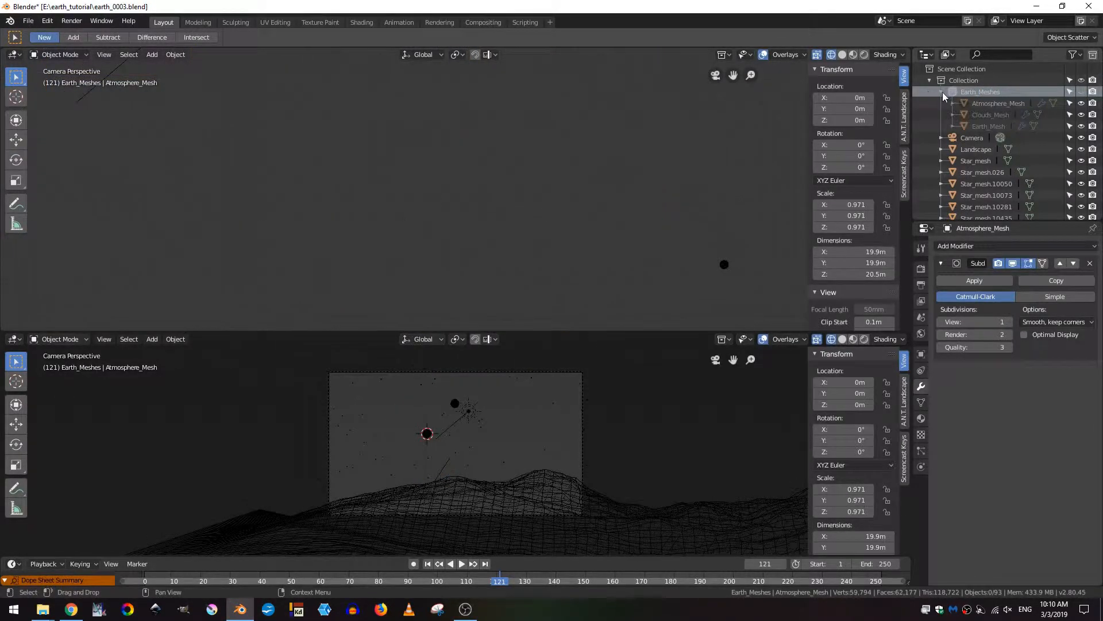
pyautogui.click(941, 92)
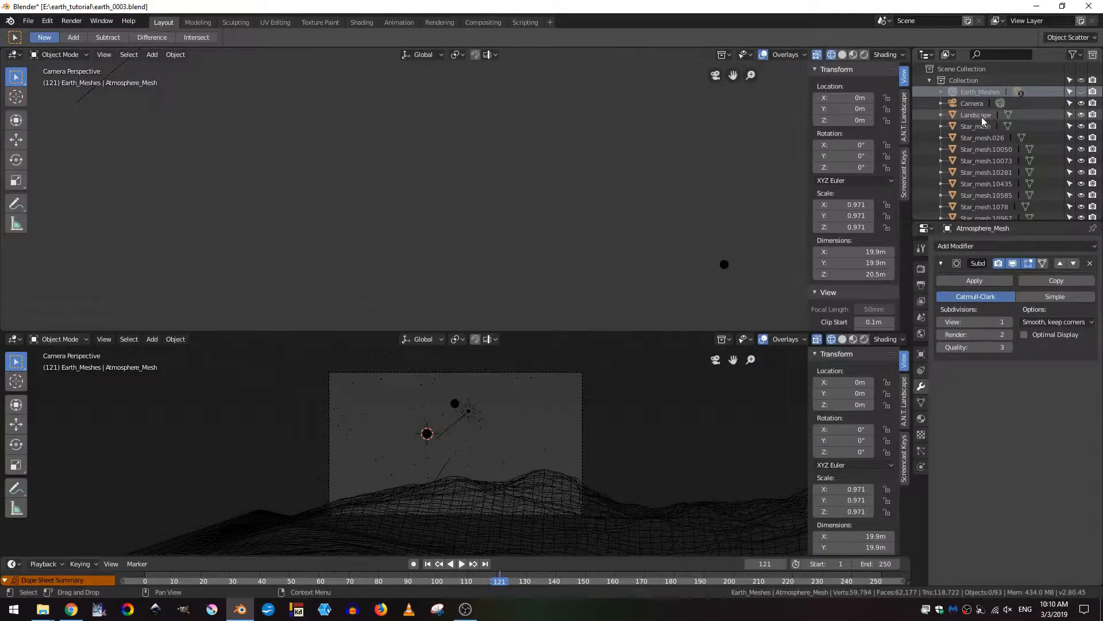
pyautogui.scroll(-3, 971, 123)
pyautogui.scroll(2, 966, 128)
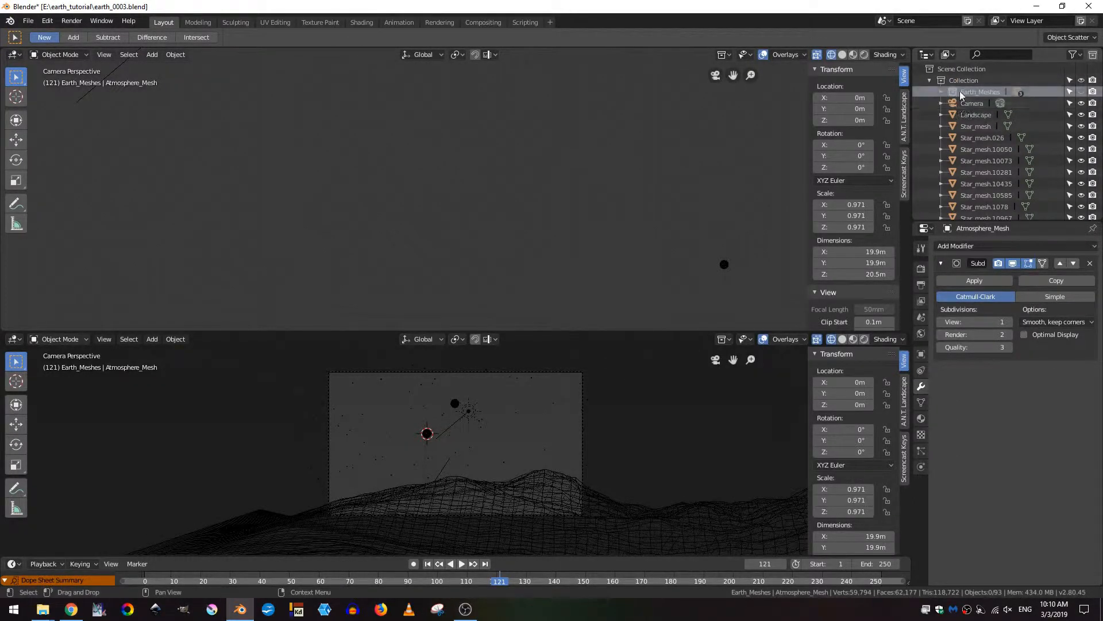
# Step: Create another collection nested inside the main Collection and name it Lights
pyautogui.rightClick(957, 80)
pyautogui.click(952, 82)
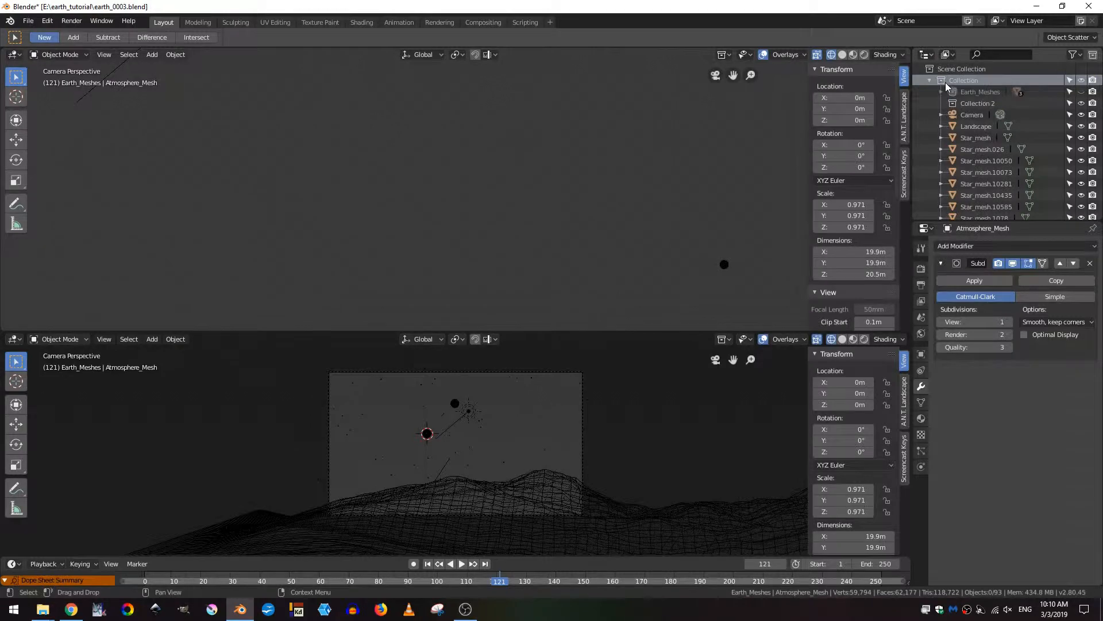
pyautogui.doubleClick(985, 104)
pyautogui.write('Lights')
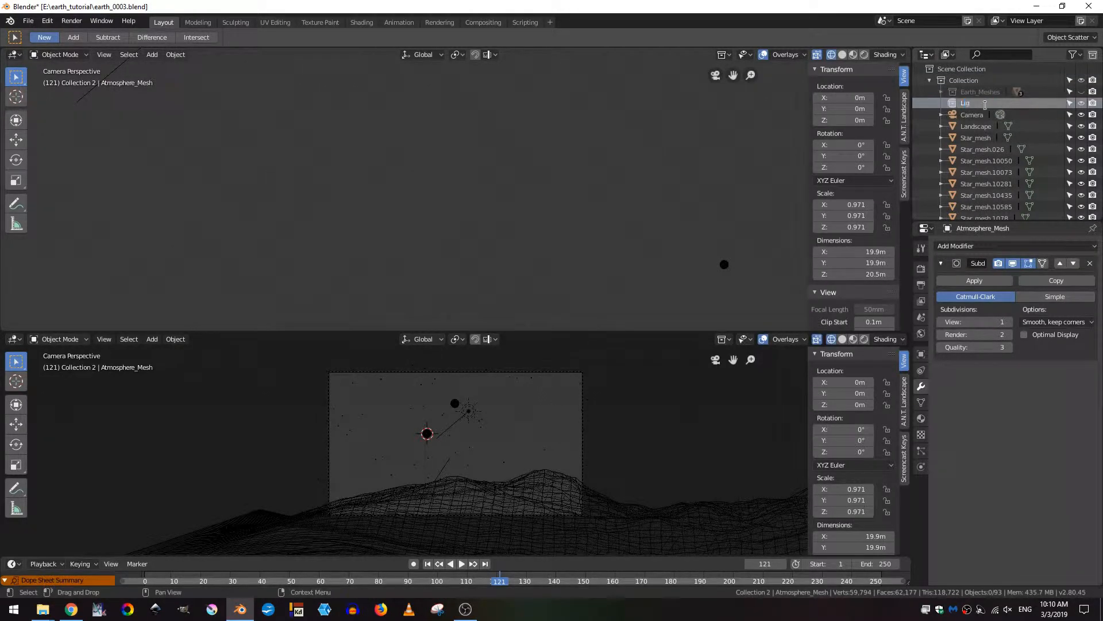
pyautogui.press('Return')
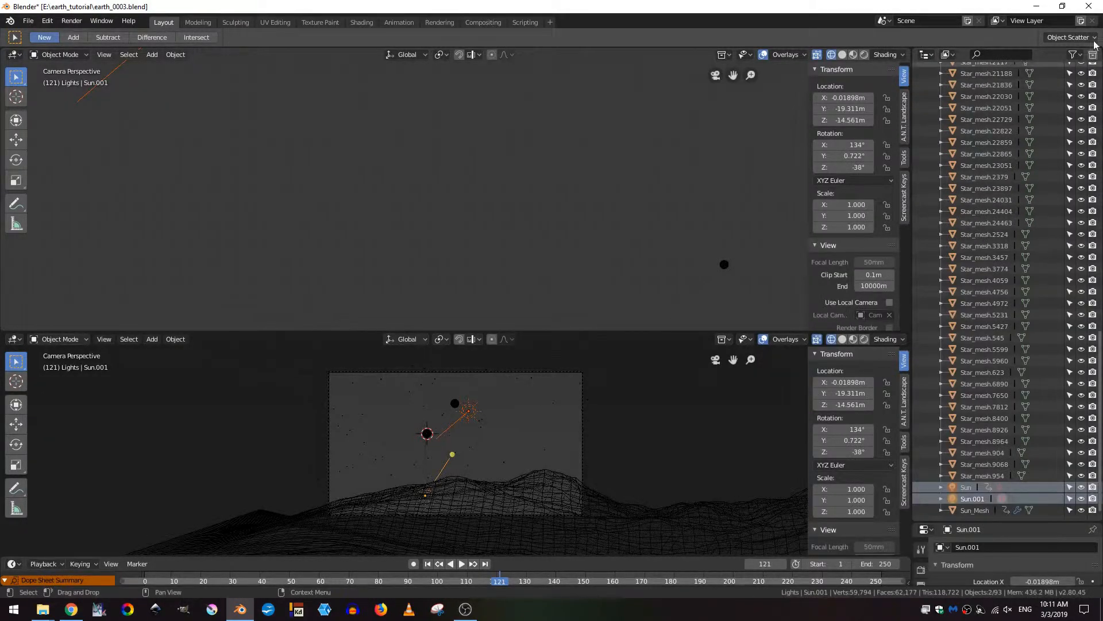
# Step: Filter meshes out of the outliner and move the Sun and Sun.001 lights into the Lights collection
pyautogui.click(1079, 54)
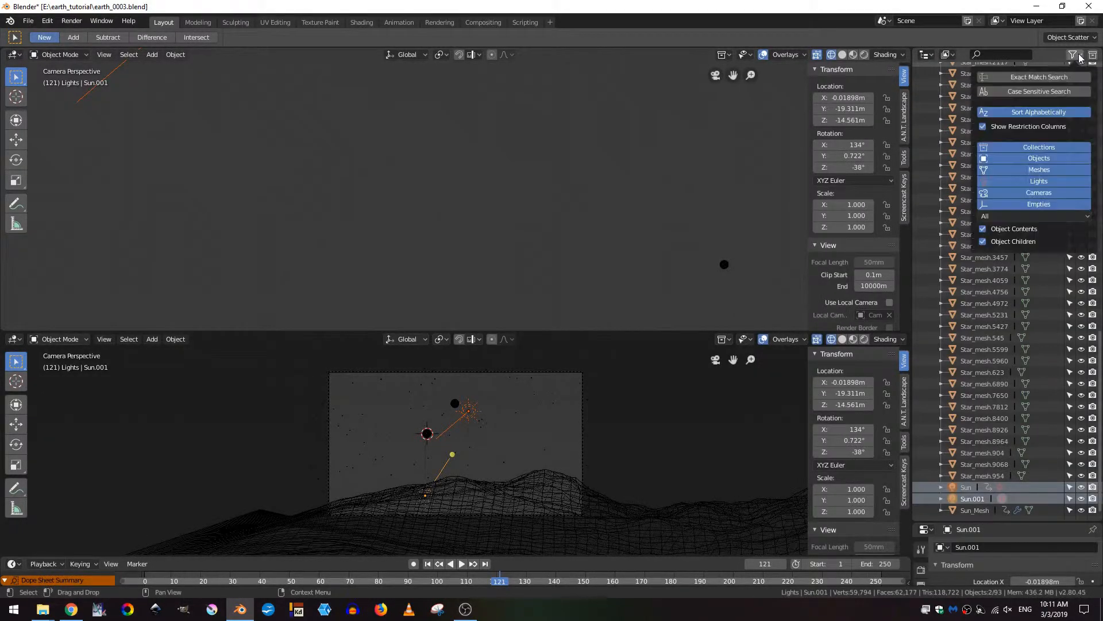
pyautogui.click(1051, 160)
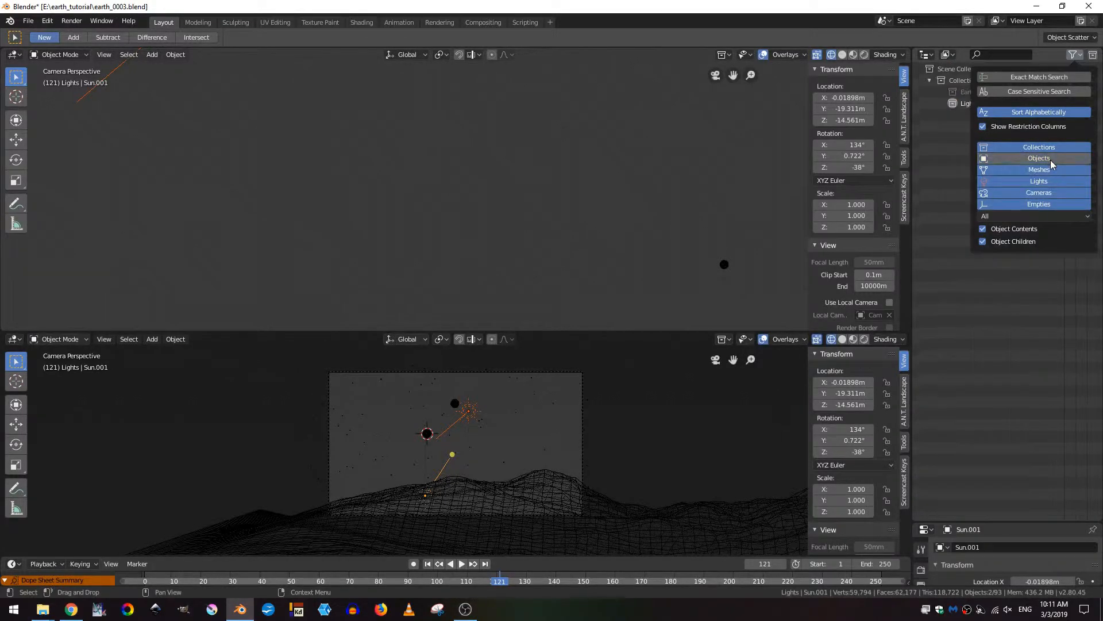
pyautogui.click(1052, 163)
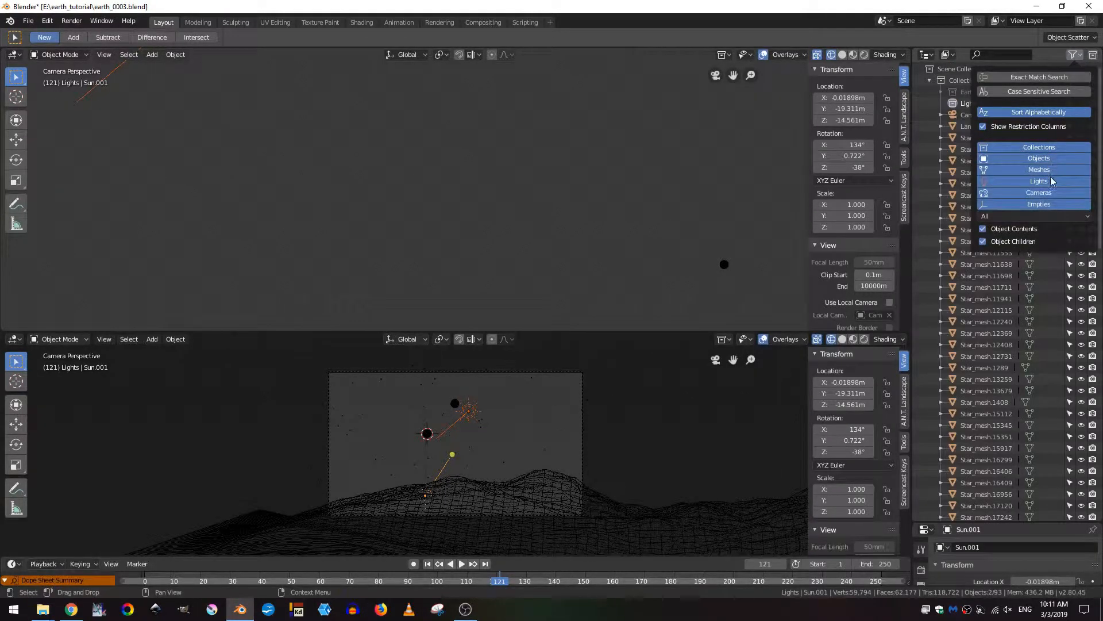
pyautogui.click(1043, 174)
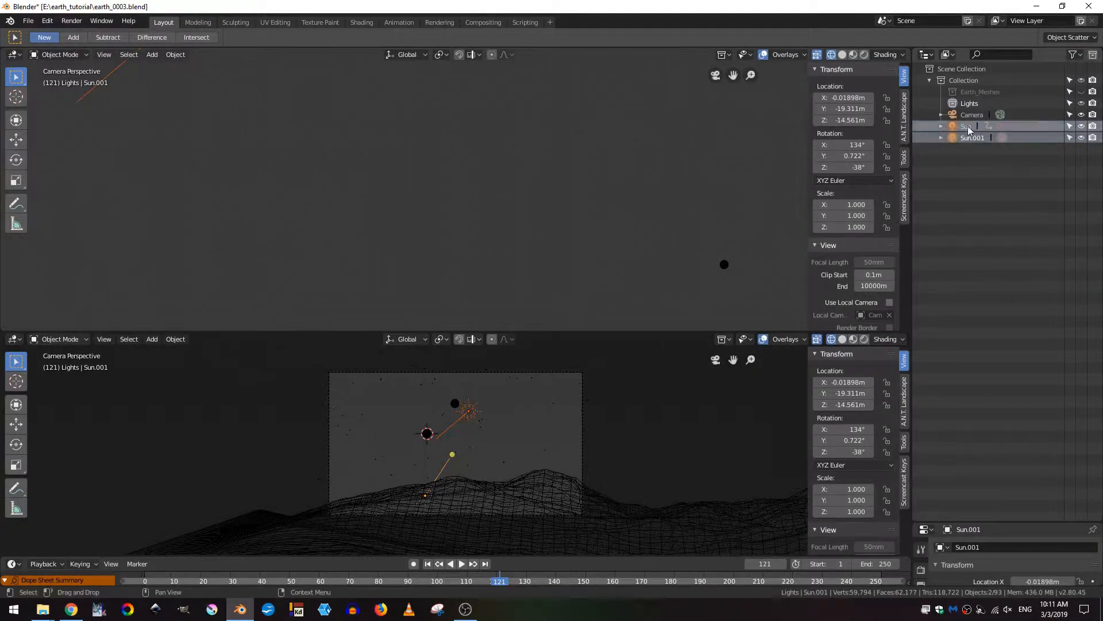
pyautogui.moveTo(972, 131); pyautogui.dragTo(975, 104)
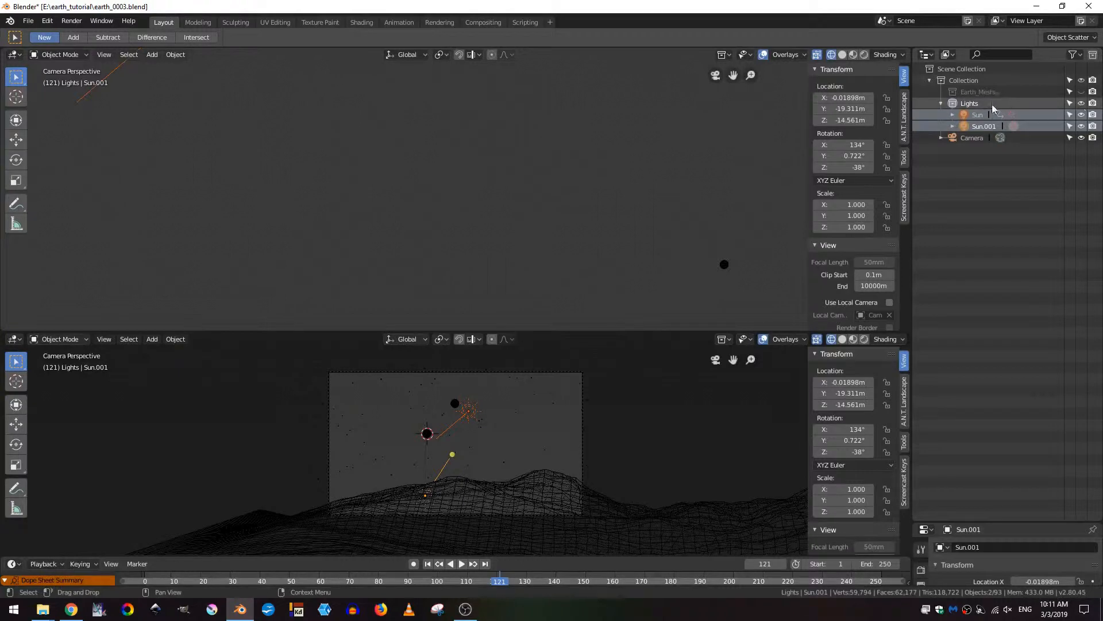
# Step: Collapse the Lights collection, hide it in the viewport, and list meshes in the outliner again
pyautogui.click(942, 103)
pyautogui.click(1081, 104)
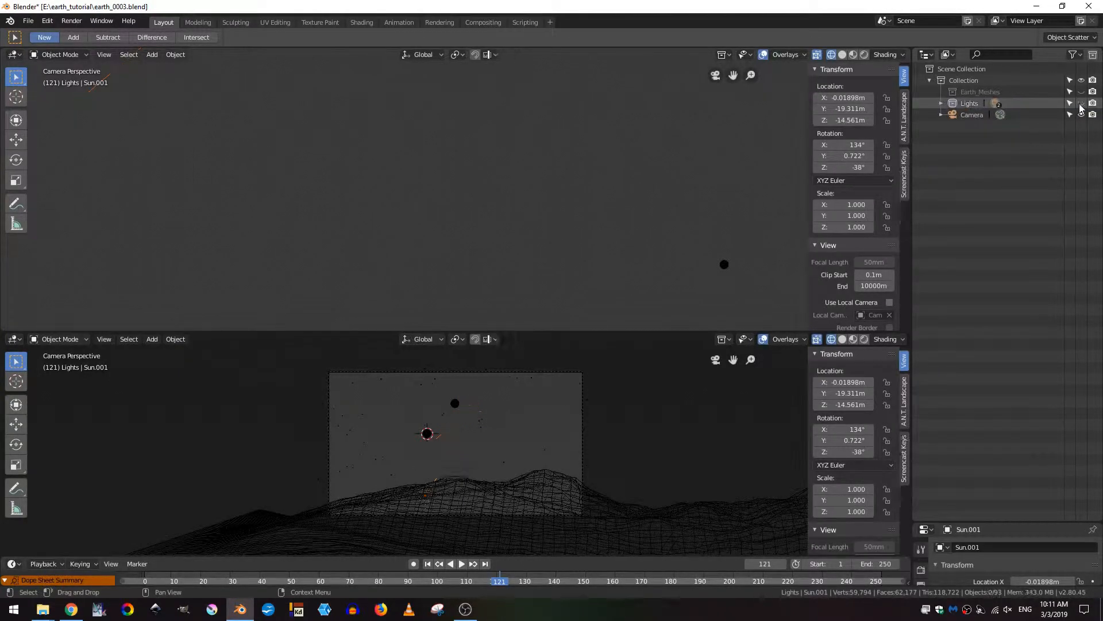
pyautogui.click(1080, 54)
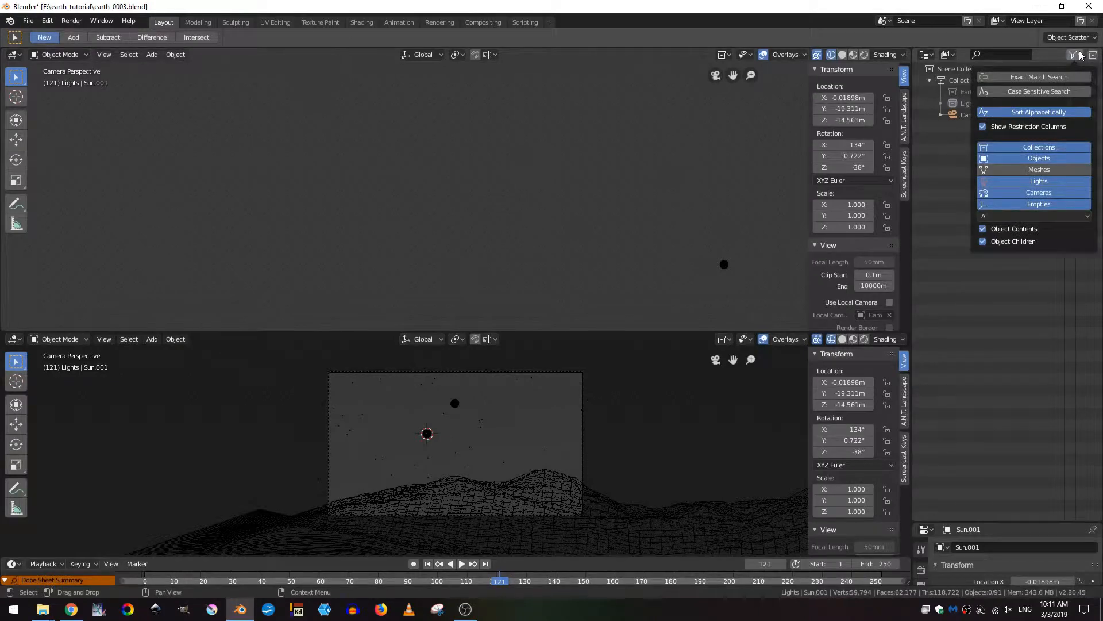
pyautogui.click(1039, 170)
# Step: Search the outliner for "su", move Sun_Mesh into the Earth_Meshes collection and clear the search
pyautogui.click(994, 55)
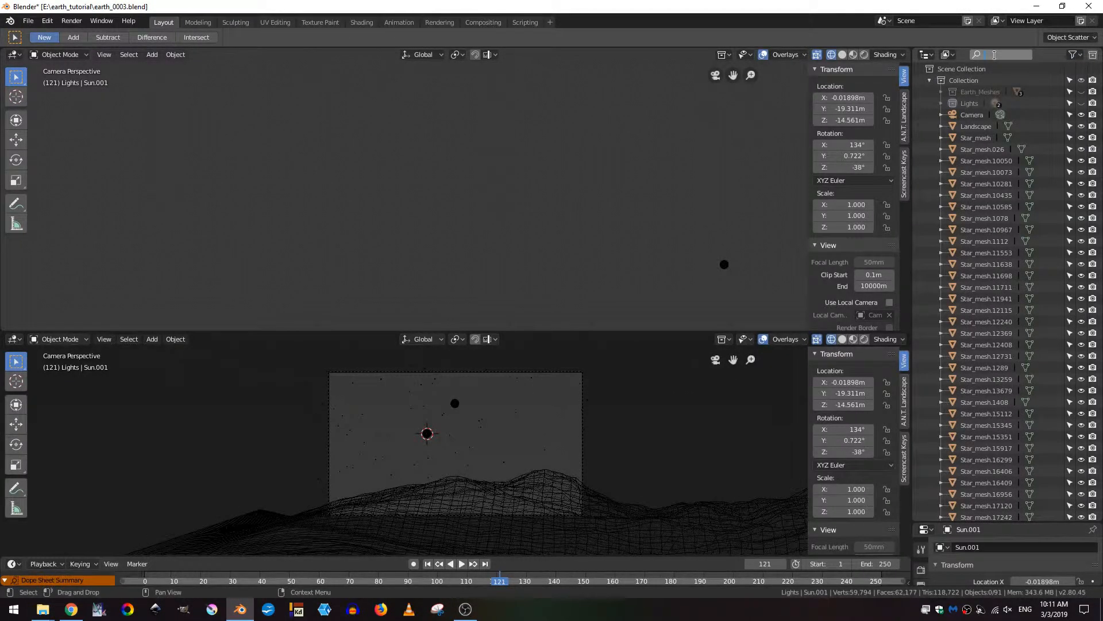
pyautogui.write('su')
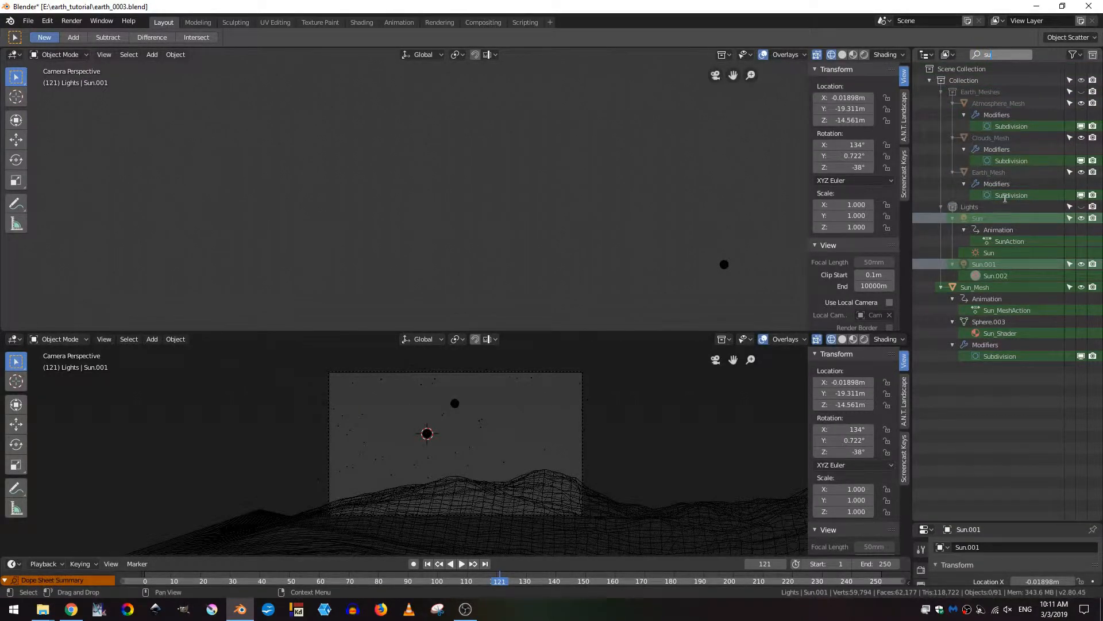
pyautogui.press('Return')
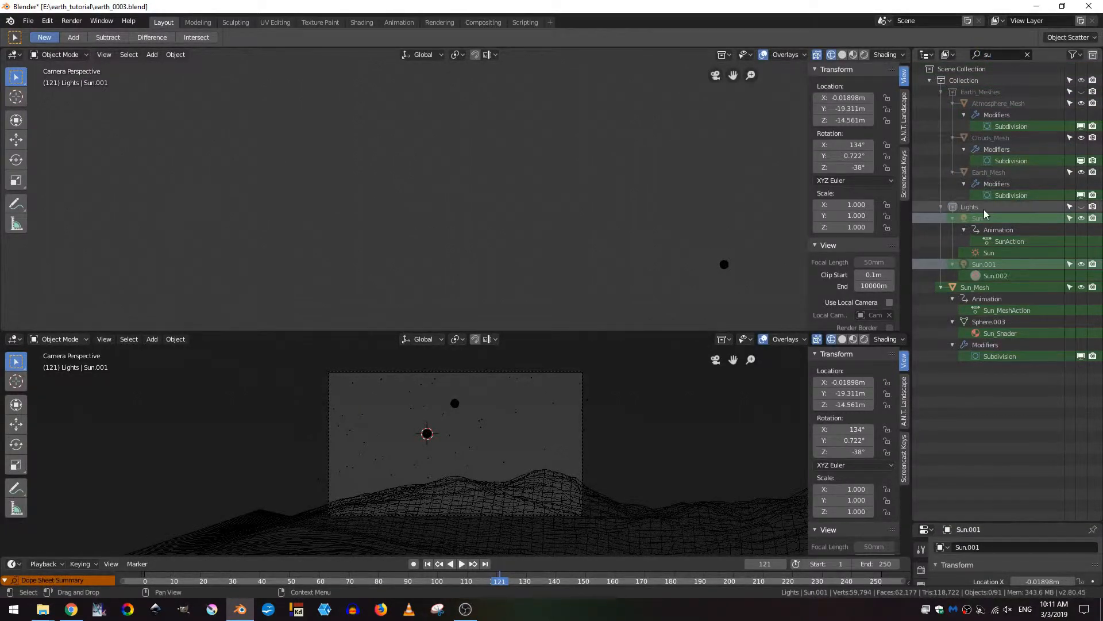
pyautogui.click(975, 287)
pyautogui.moveTo(980, 288); pyautogui.dragTo(992, 87)
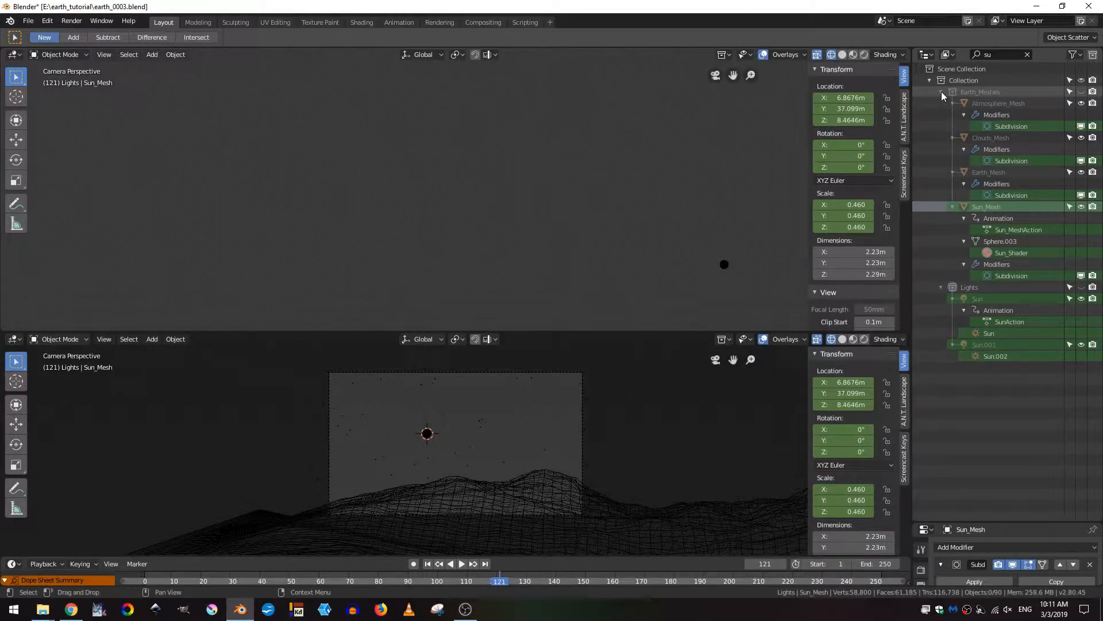
pyautogui.click(1027, 54)
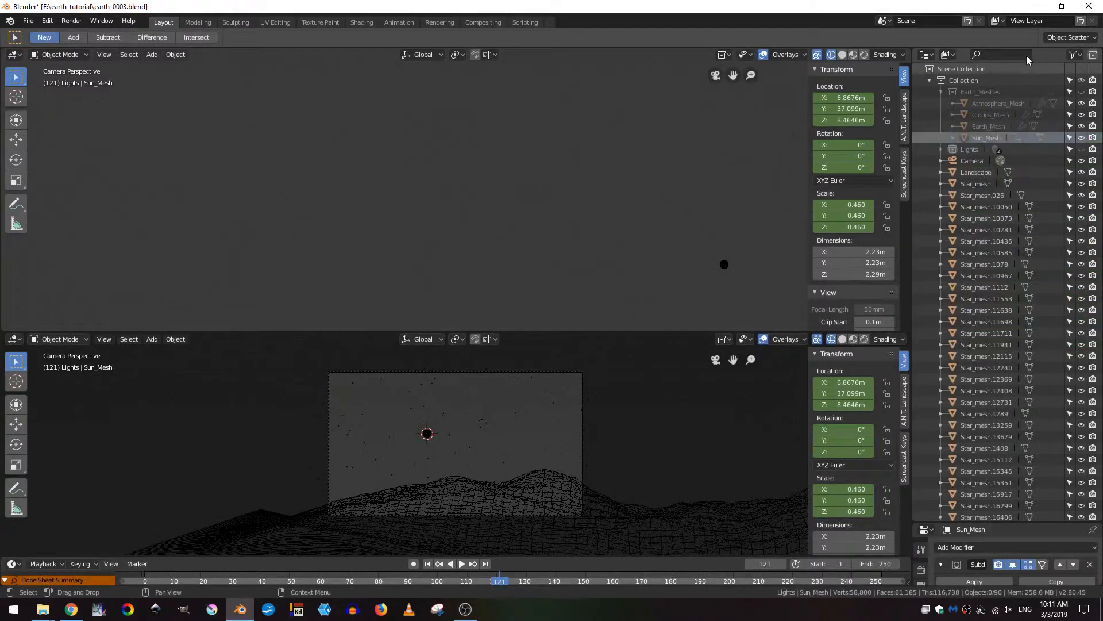
# Step: Select the original Star_mesh at the scene origin and move it into the Earth_Meshes collection
pyautogui.click(431, 441)
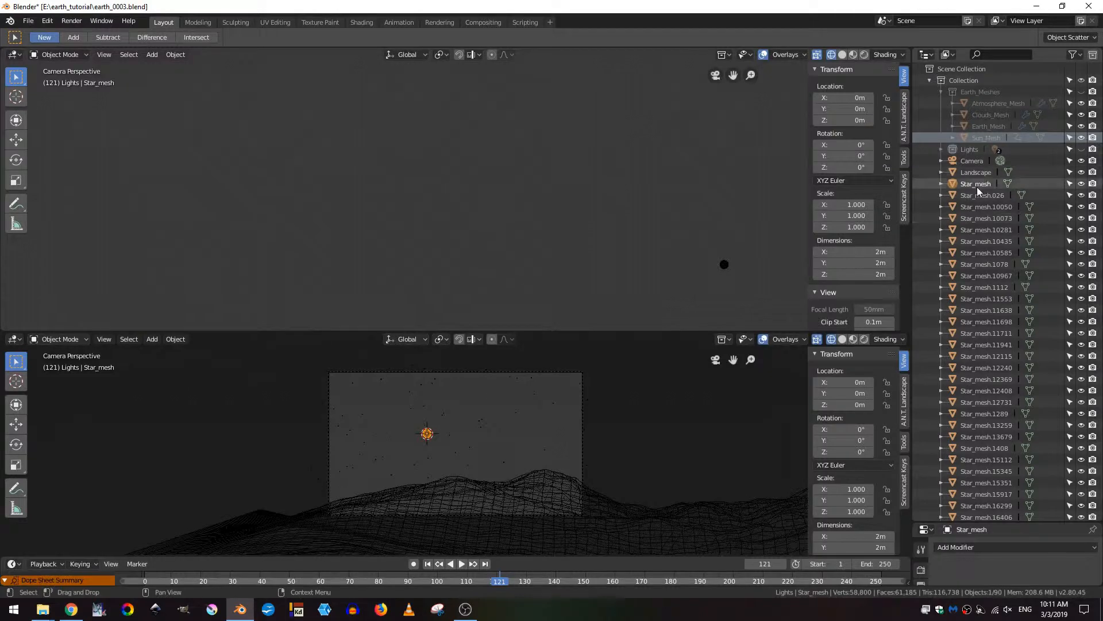
pyautogui.moveTo(978, 188); pyautogui.dragTo(980, 95)
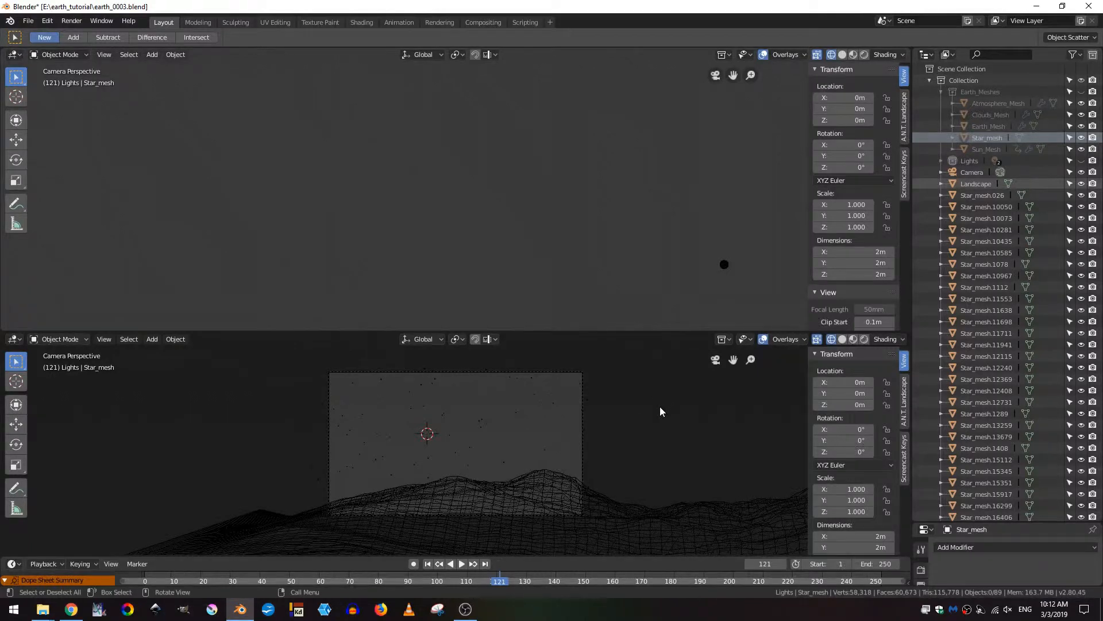
# Step: Select all visible objects and try rotating them in the lower camera view
pyautogui.press('a')
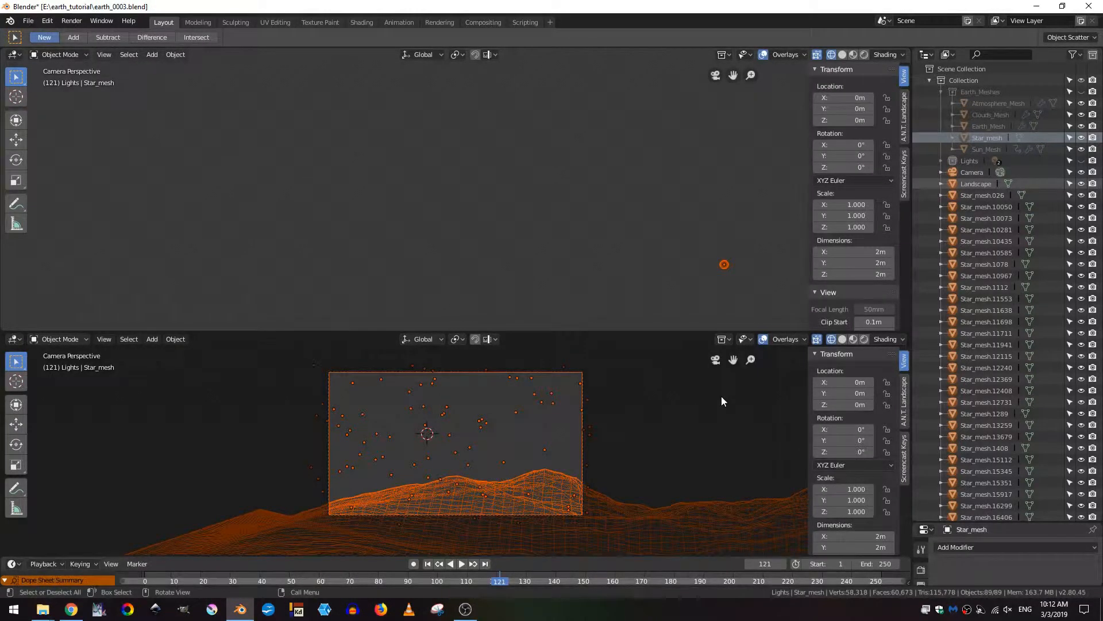
pyautogui.press('r')
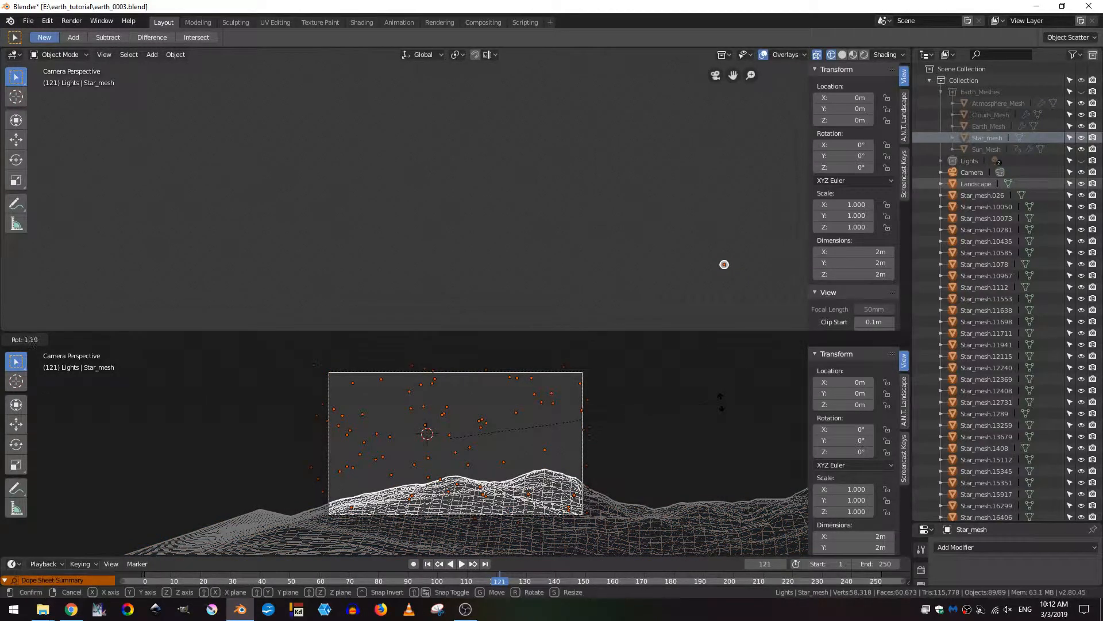
pyautogui.click(722, 436)
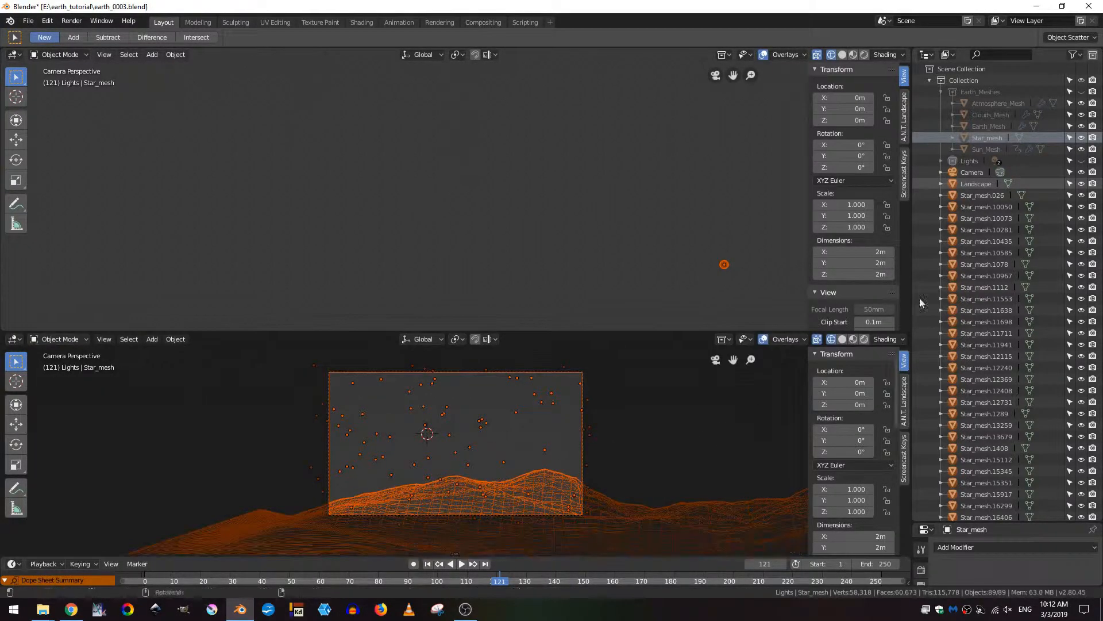
# Step: Show the Earth_Meshes collection in the viewport and rotate the selected stars, landscape and camera
pyautogui.click(1081, 91)
pyautogui.press('r')
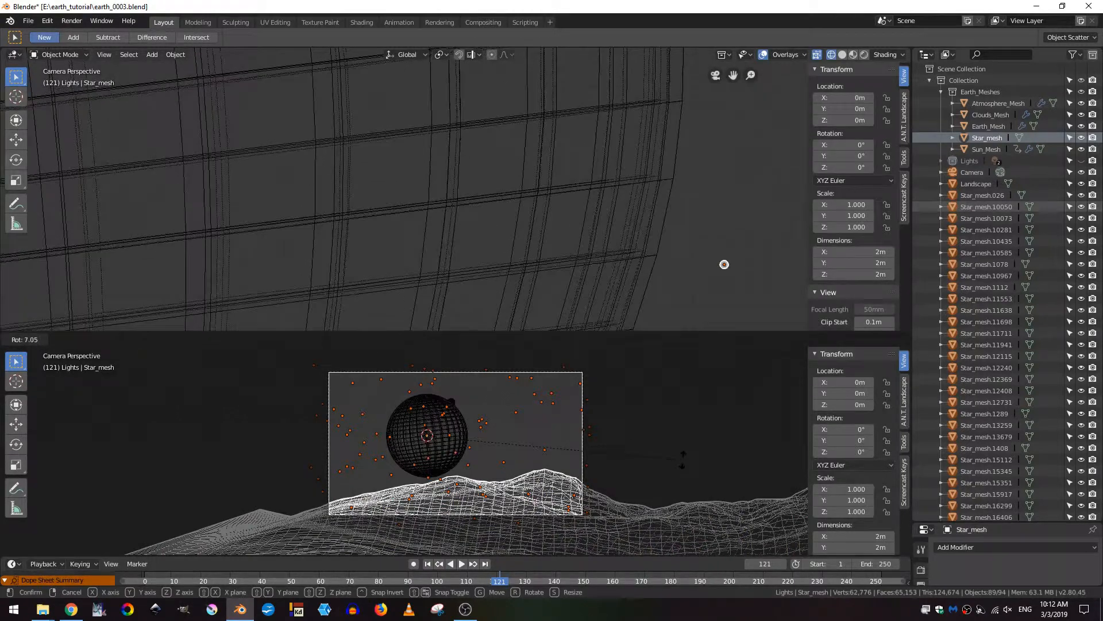
pyautogui.click(683, 459)
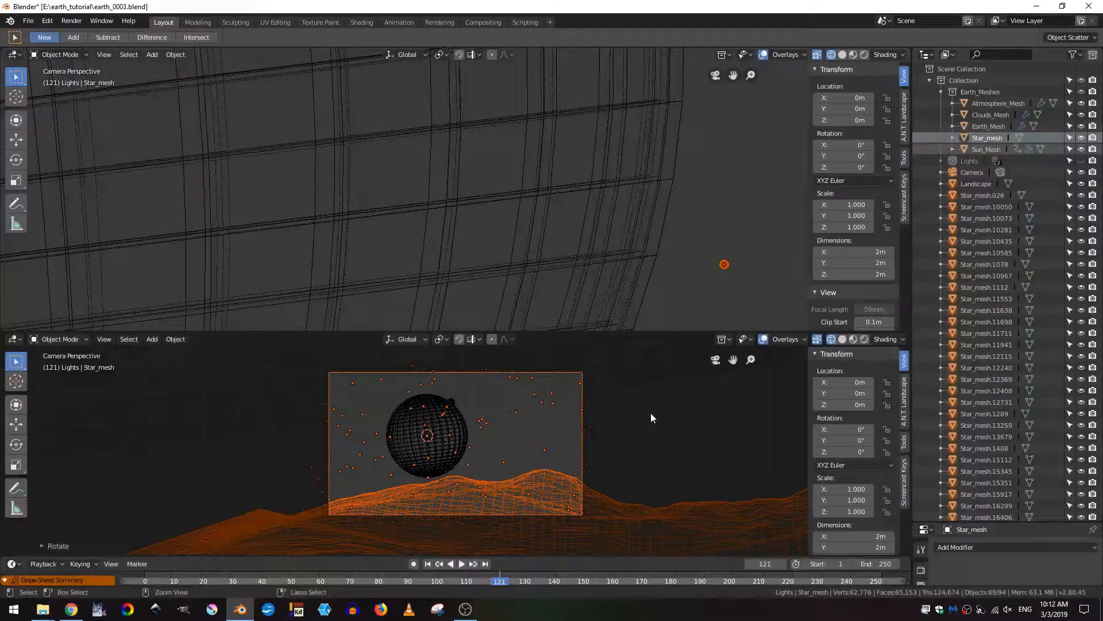
# Step: Show the Lights collection, display the lower viewport in rendered shading with nothing selected, and save the file
pyautogui.hotkey('ctrl', 's')
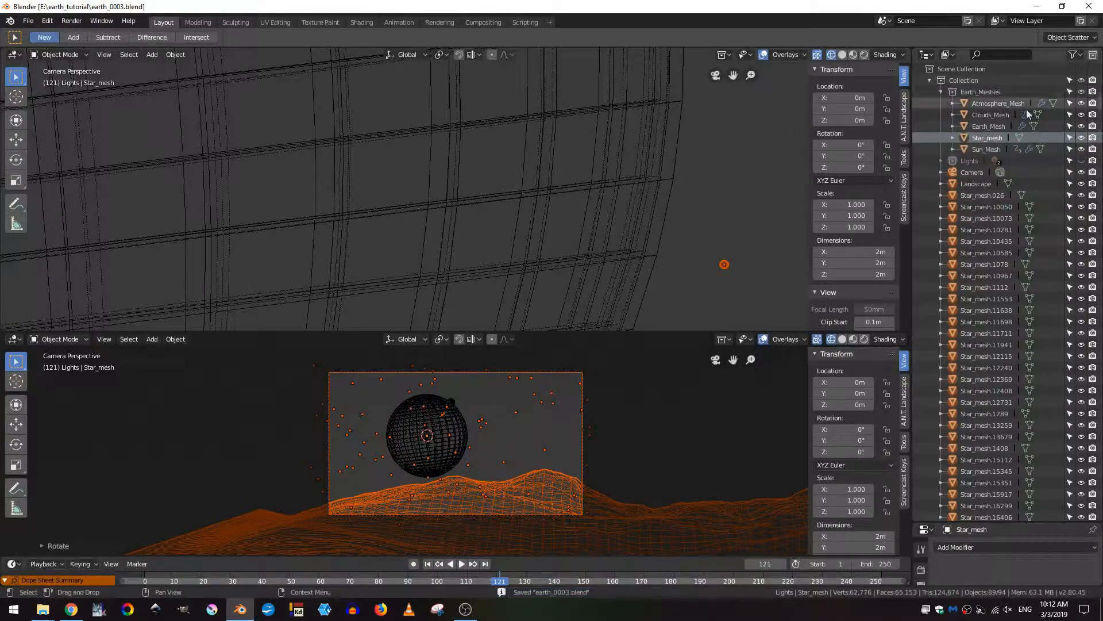
pyautogui.click(1081, 161)
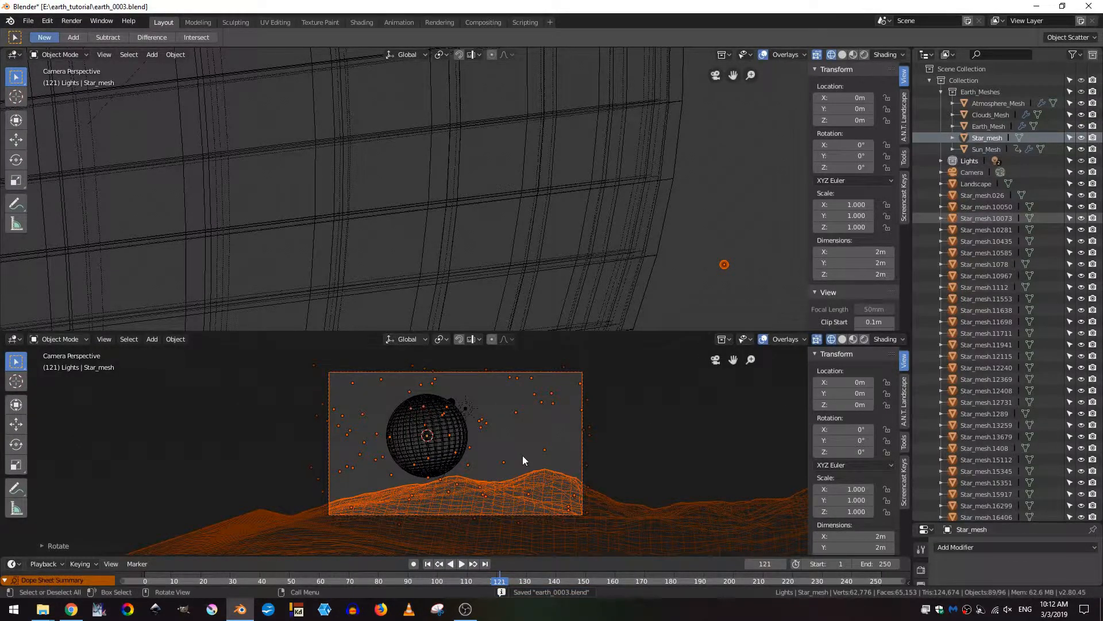
pyautogui.click(863, 339)
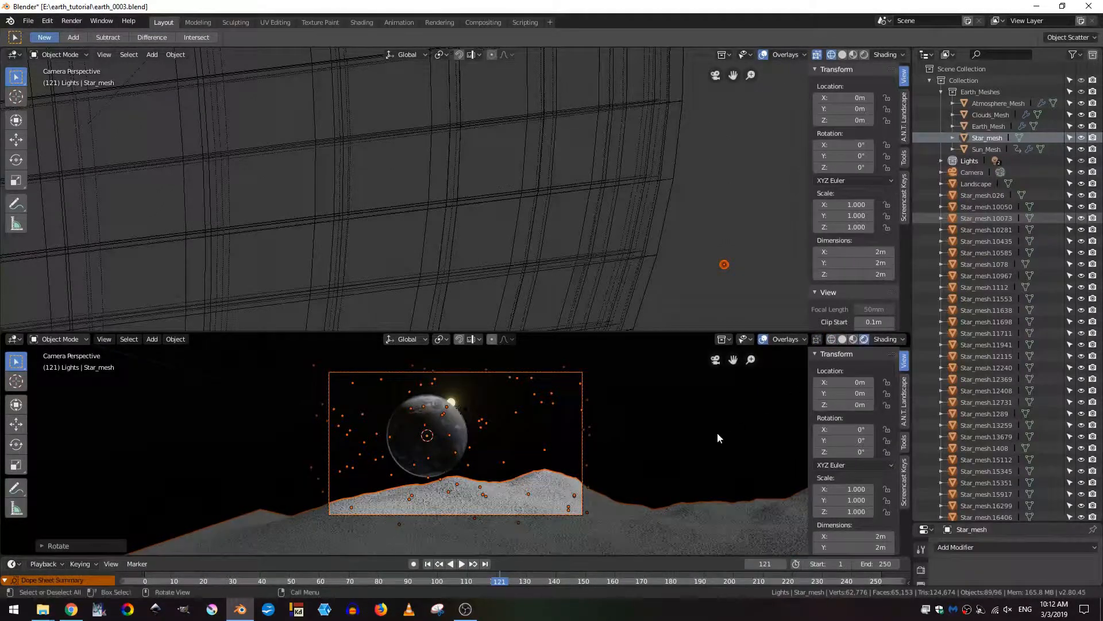
pyautogui.click(704, 425)
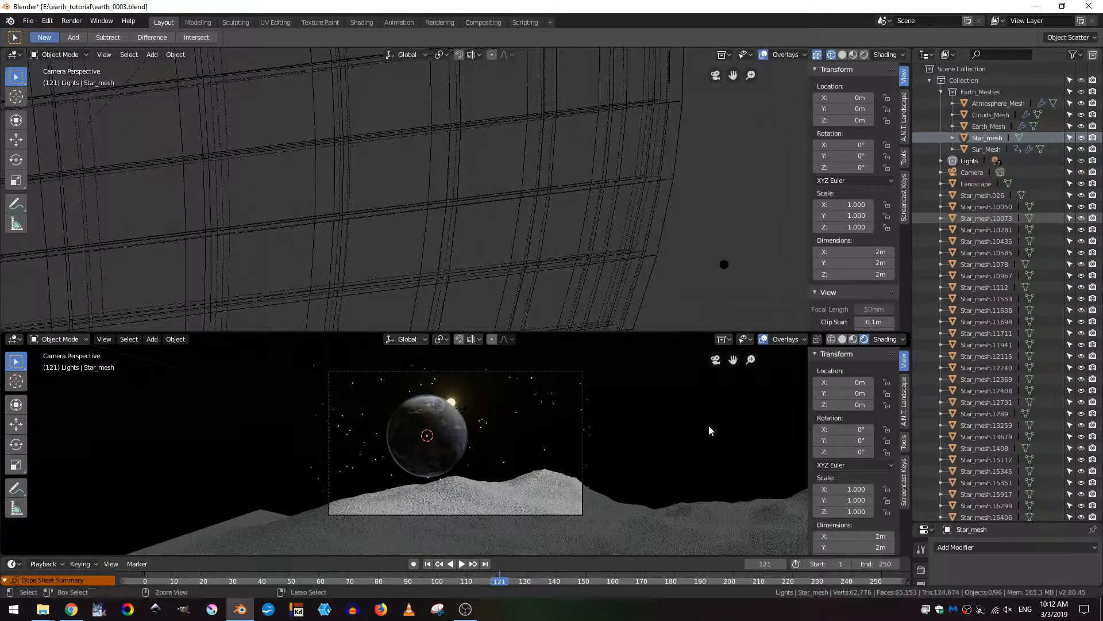
pyautogui.hotkey('ctrl', 's')
# Step: Give the properties editor more height and join the two 3D viewports into a single rendered camera view
pyautogui.click(831, 339)
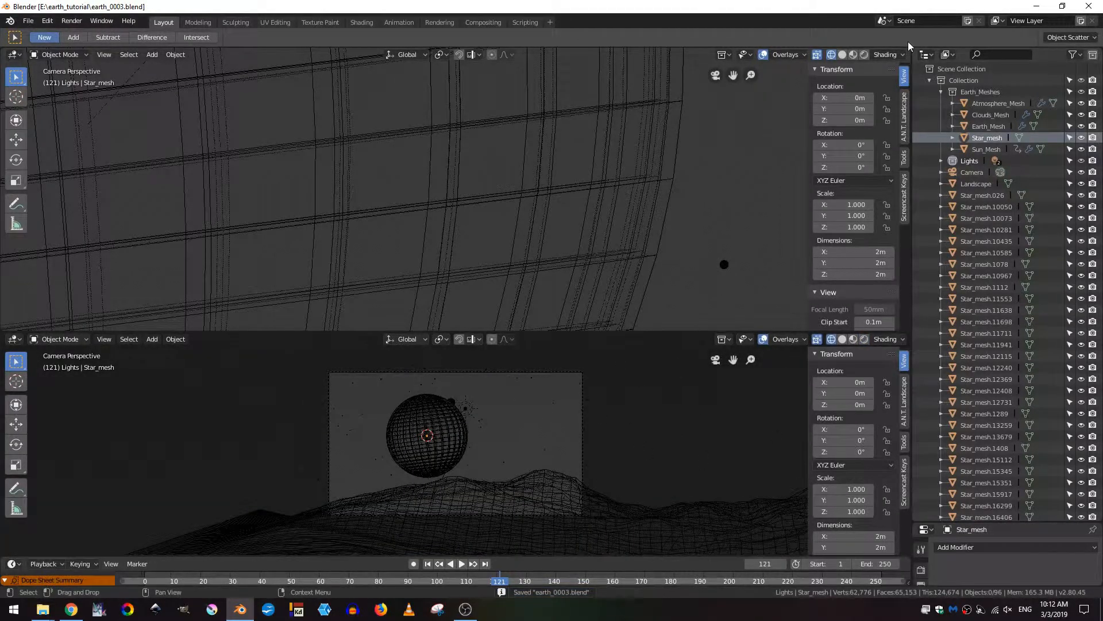
pyautogui.click(864, 339)
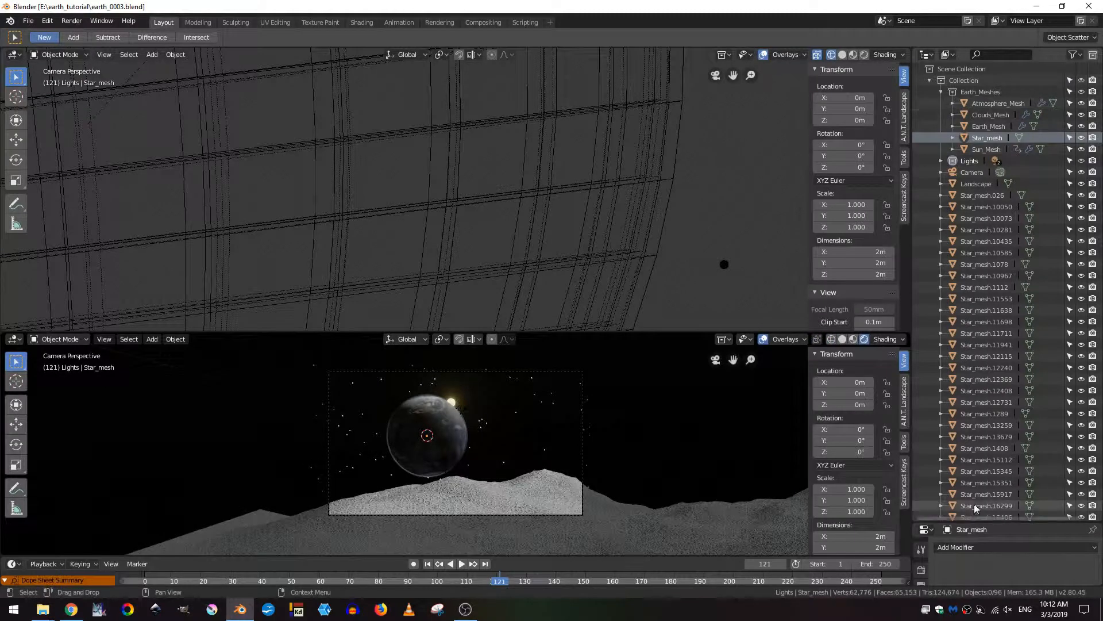
pyautogui.moveTo(979, 523); pyautogui.dragTo(983, 211)
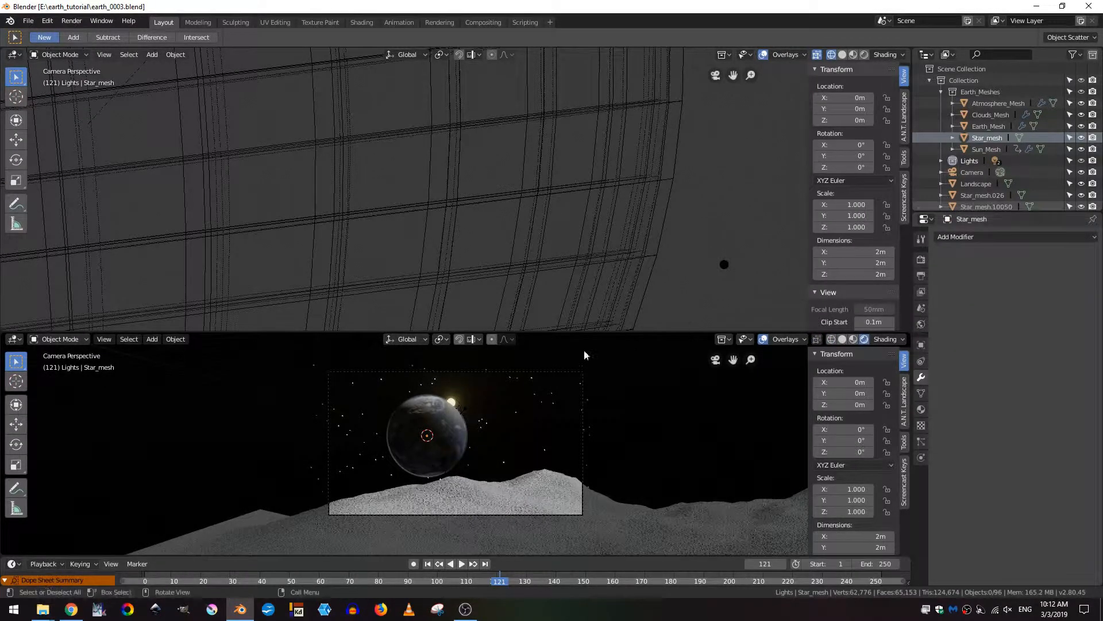
pyautogui.rightClick(617, 333)
pyautogui.click(614, 342)
pyautogui.click(640, 293)
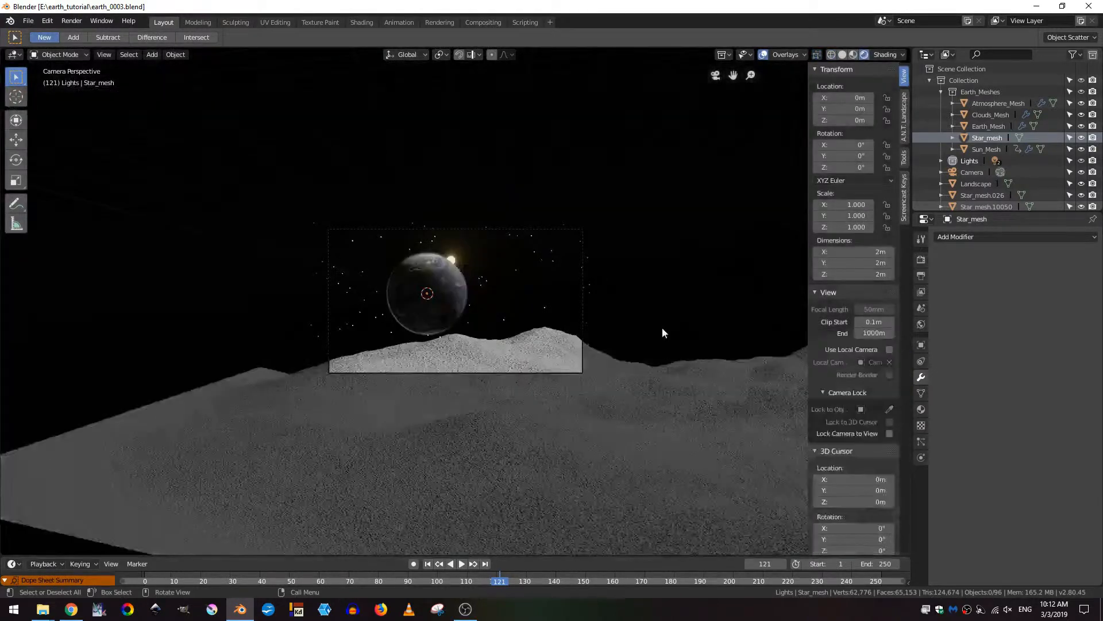
pyautogui.keyDown('ctrl'); pyautogui.moveTo(643, 322); pyautogui.dragTo(588, 244, button='middle'); pyautogui.keyUp('ctrl')
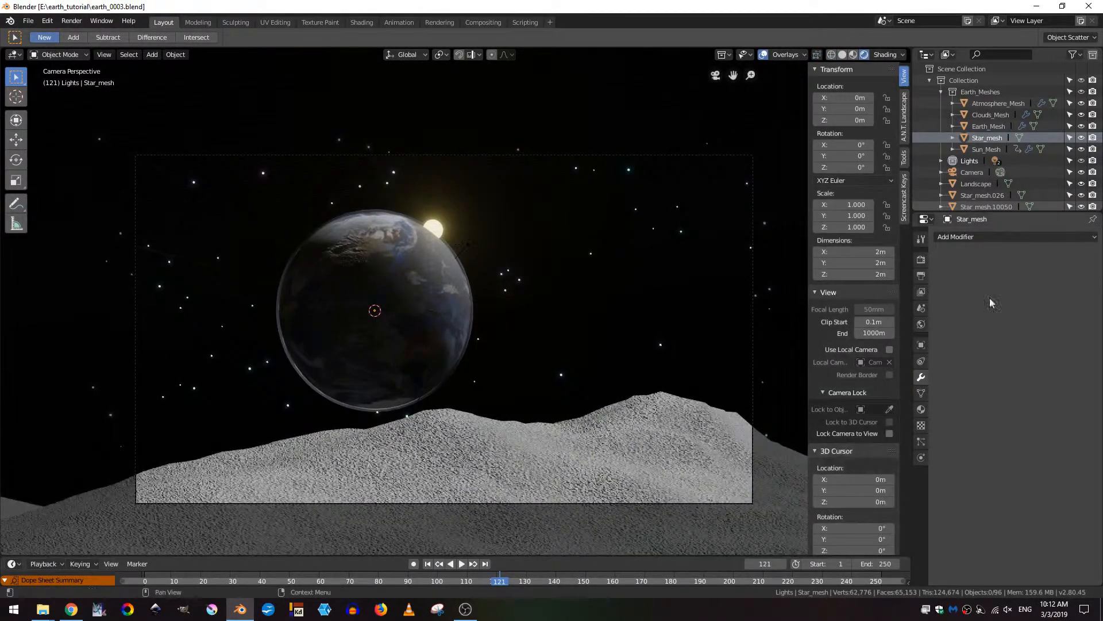
# Step: In the Eevee render settings, raise the Bloom intensity to about 0.092 and set its threshold to 0.4
pyautogui.click(921, 260)
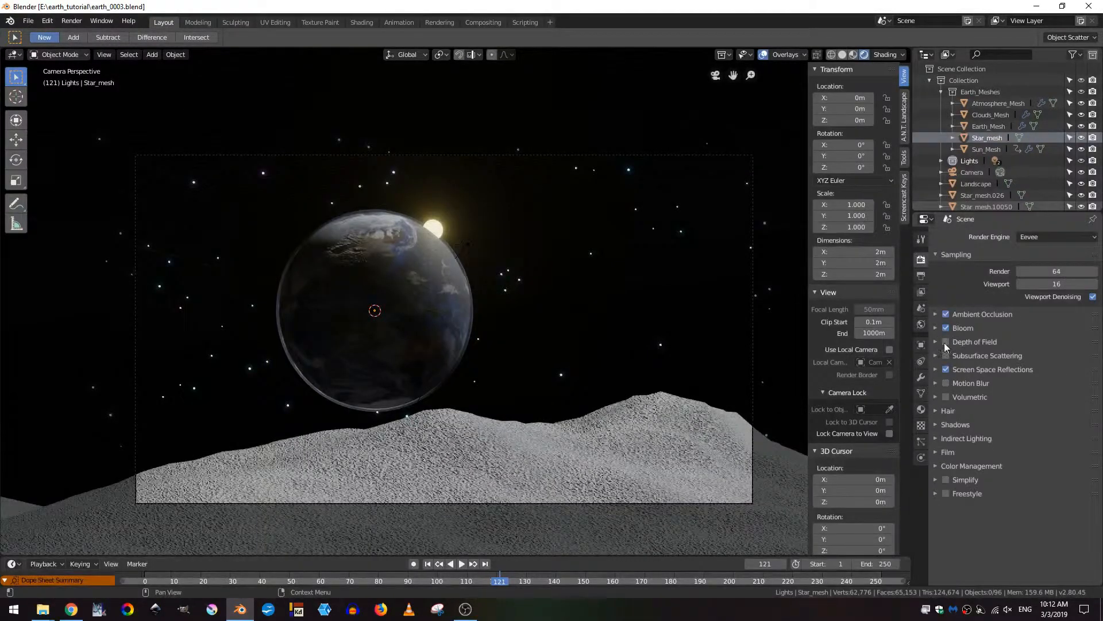
pyautogui.click(968, 329)
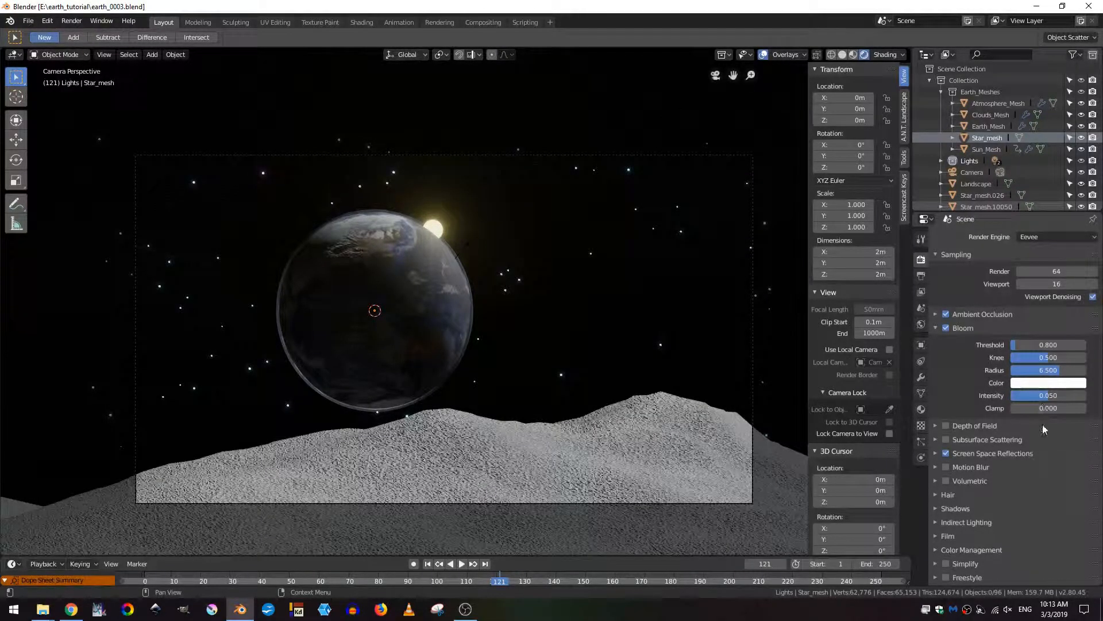
pyautogui.moveTo(1048, 395); pyautogui.dragTo(1083, 399)
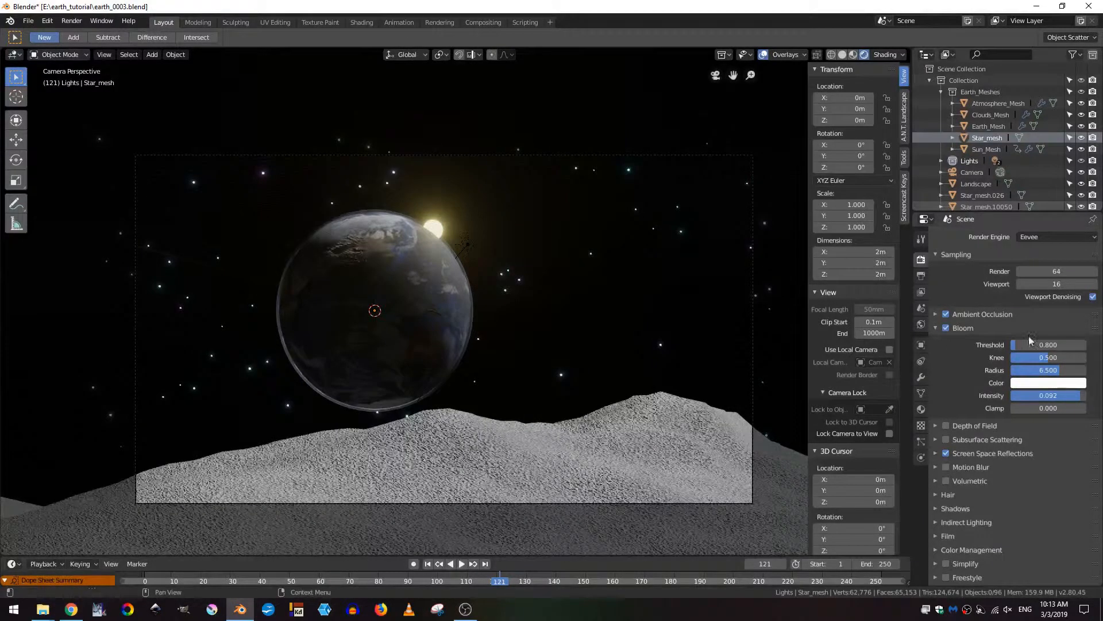
pyautogui.moveTo(1026, 350)
pyautogui.mouseDown()
pyautogui.moveTo(1013, 345)
pyautogui.moveTo(1022, 345)
pyautogui.mouseUp()
pyautogui.click(1027, 344)
pyautogui.write('.4')
pyautogui.press('Return')
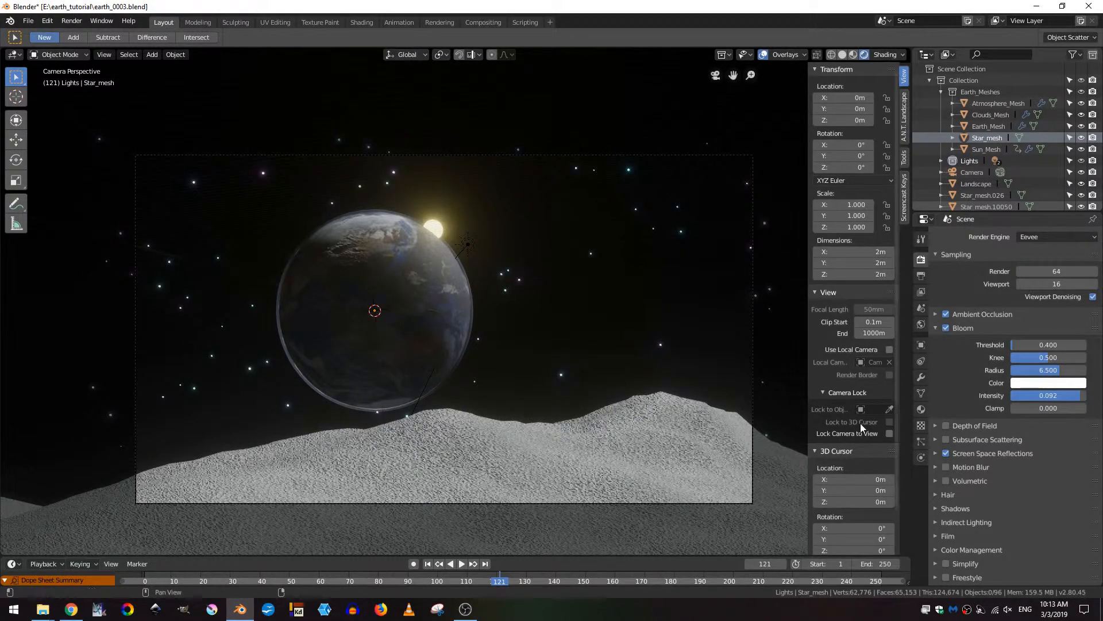
# Step: Set the Bloom knee to about 0.484, radius to about 5.855 and colour to pale yellow, and save the file
pyautogui.moveTo(1051, 361); pyautogui.dragTo(1047, 361)
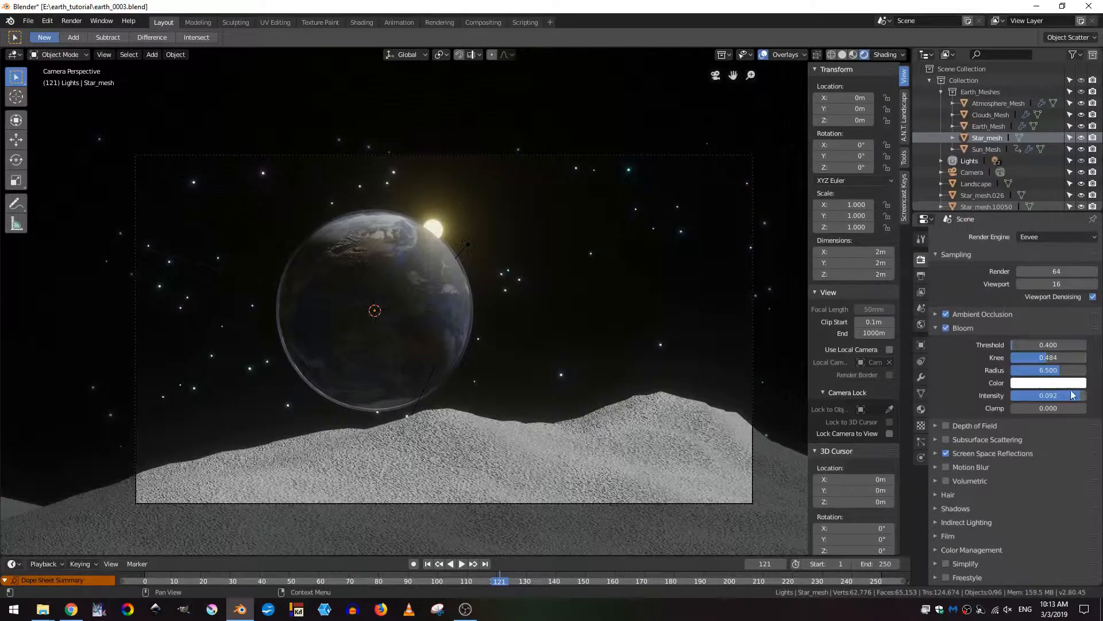
pyautogui.moveTo(1074, 370); pyautogui.dragTo(1069, 370)
pyautogui.click(1032, 383)
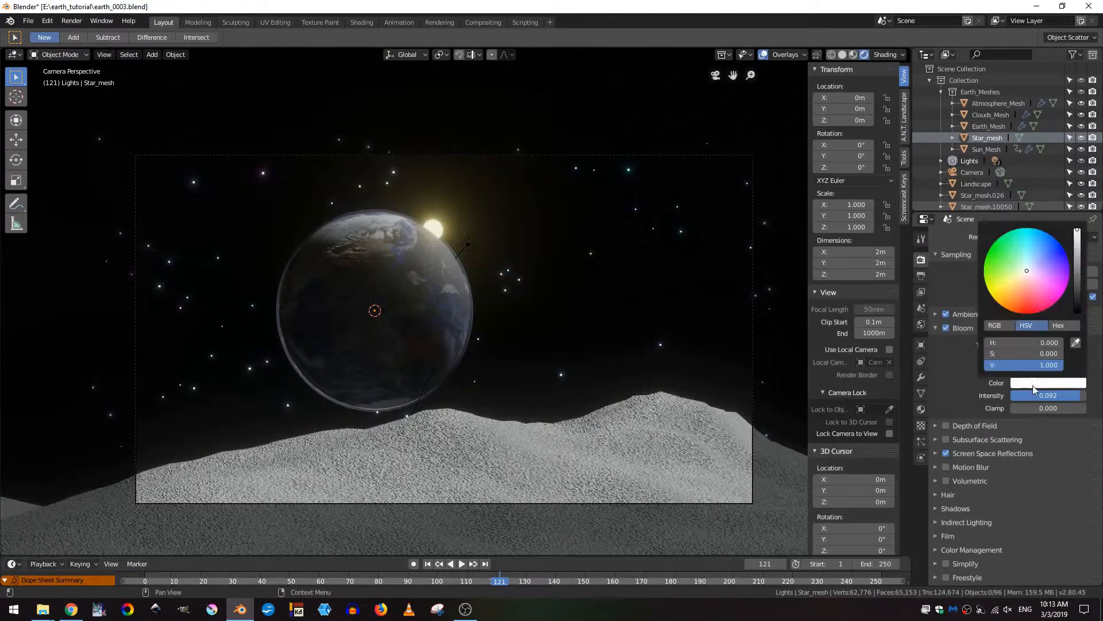
pyautogui.click(1023, 273)
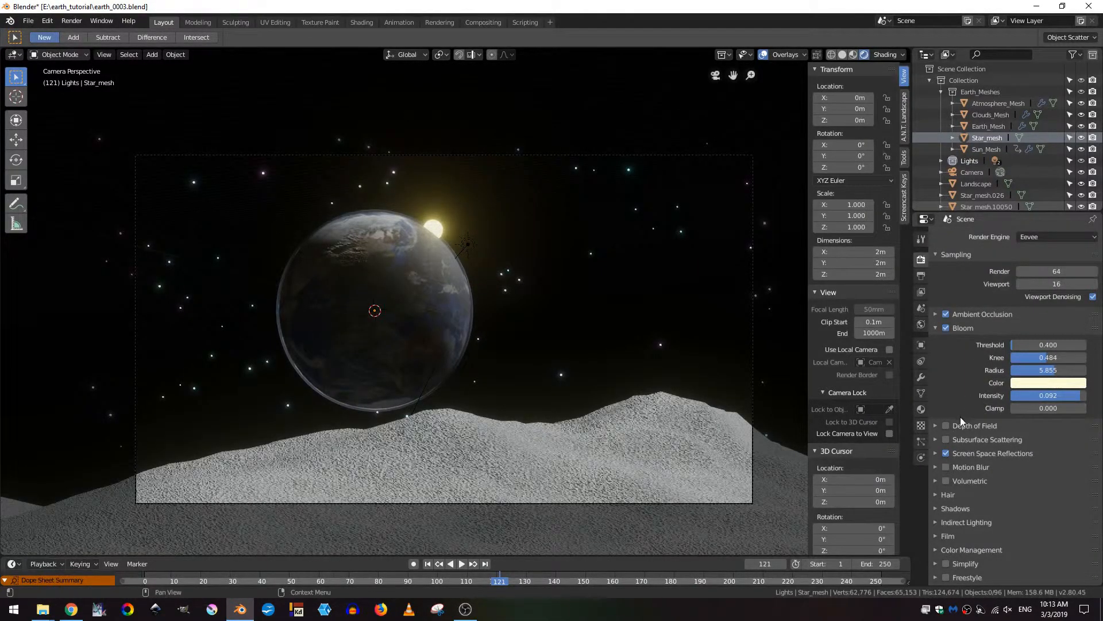
pyautogui.hotkey('ctrl', 's')
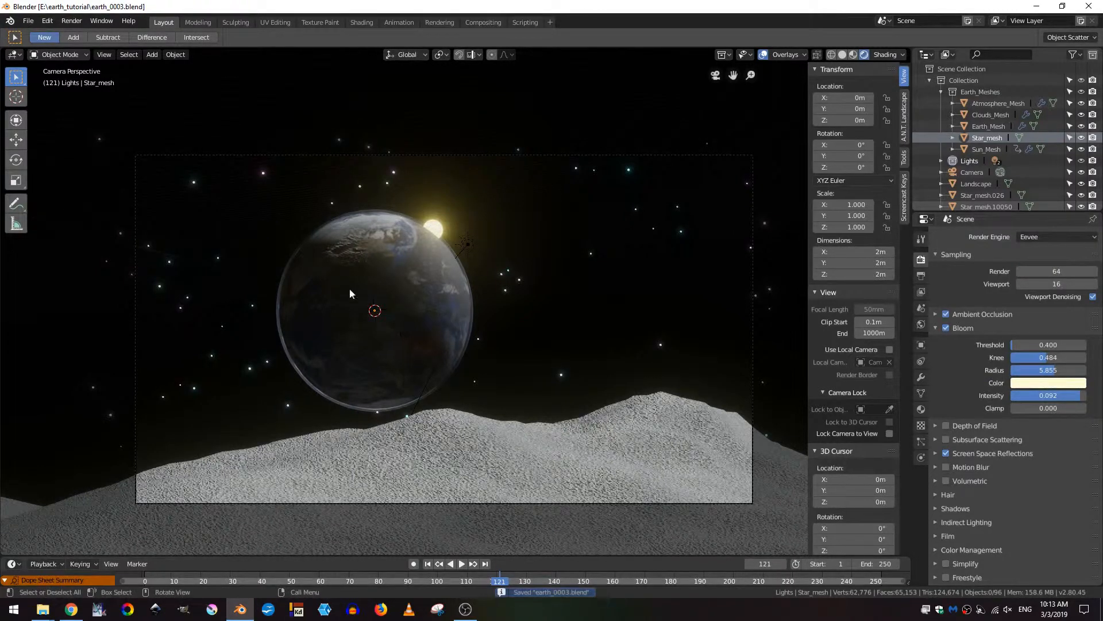
# Step: Snap the 3D cursor to the vertex at the centre of Atmosphere_Mesh's camera-facing side, working in wireframe
pyautogui.click(376, 257)
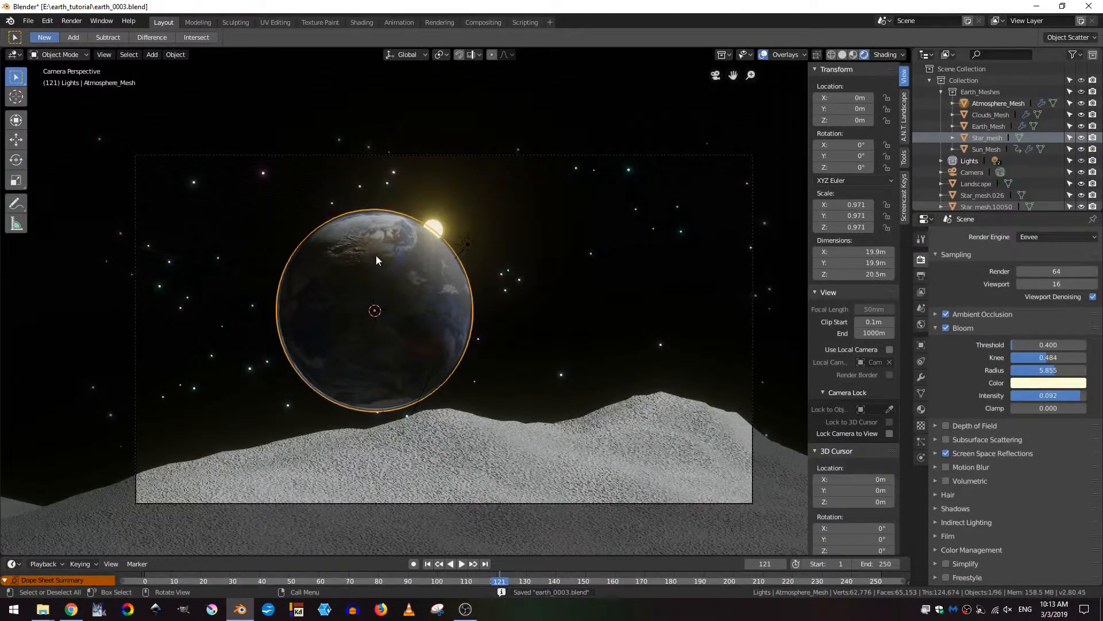
pyautogui.click(830, 54)
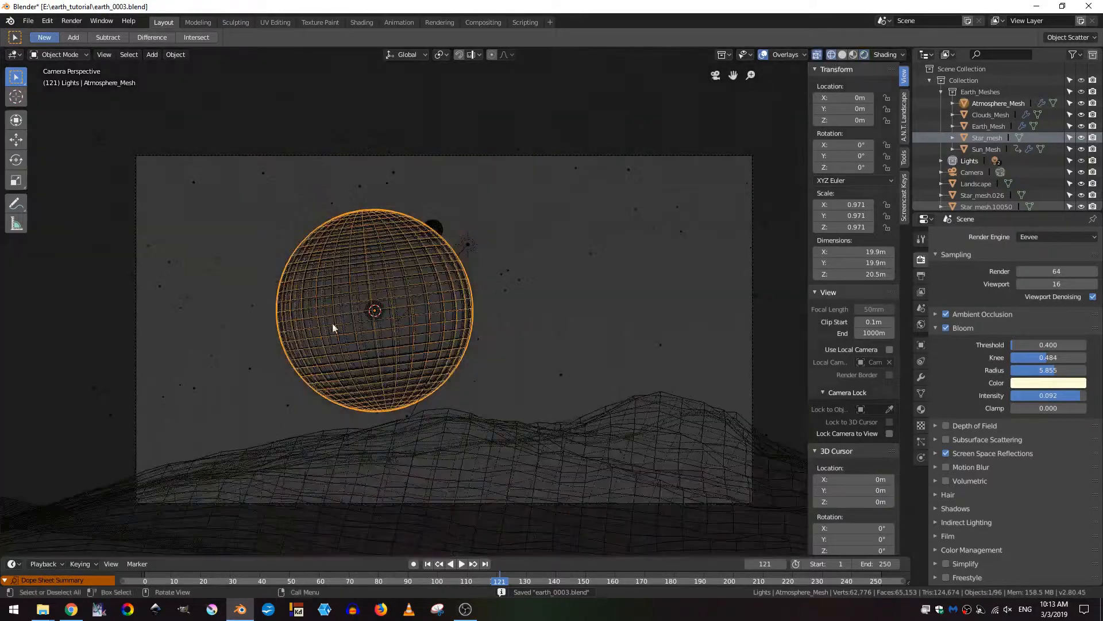
pyautogui.press('Tab')
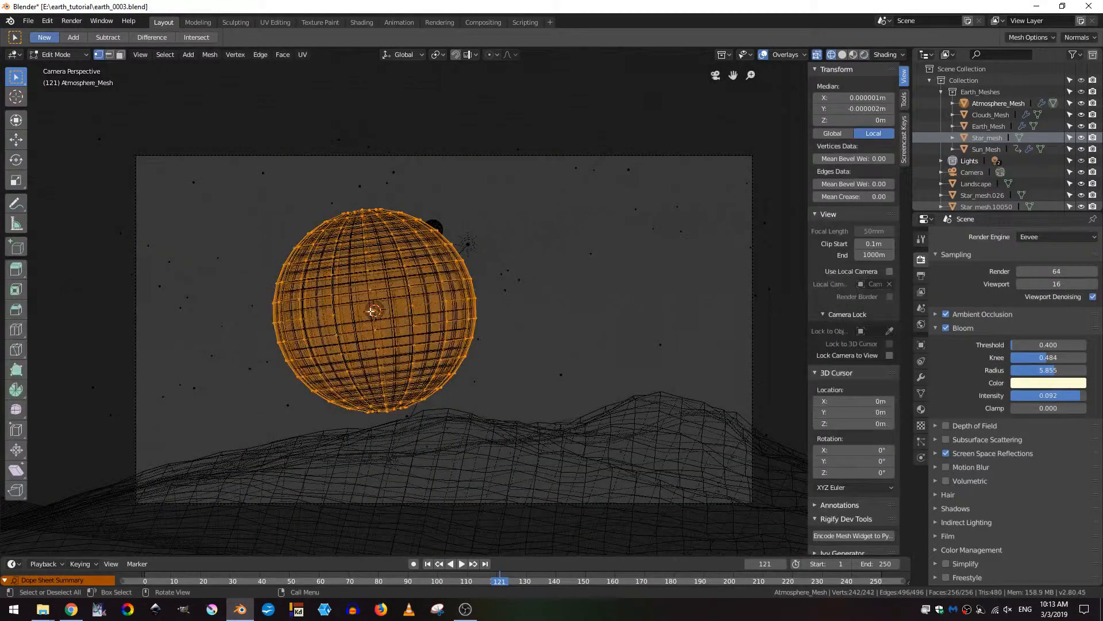
pyautogui.click(371, 311)
pyautogui.moveTo(623, 306); pyautogui.dragTo(457, 325, button='middle')
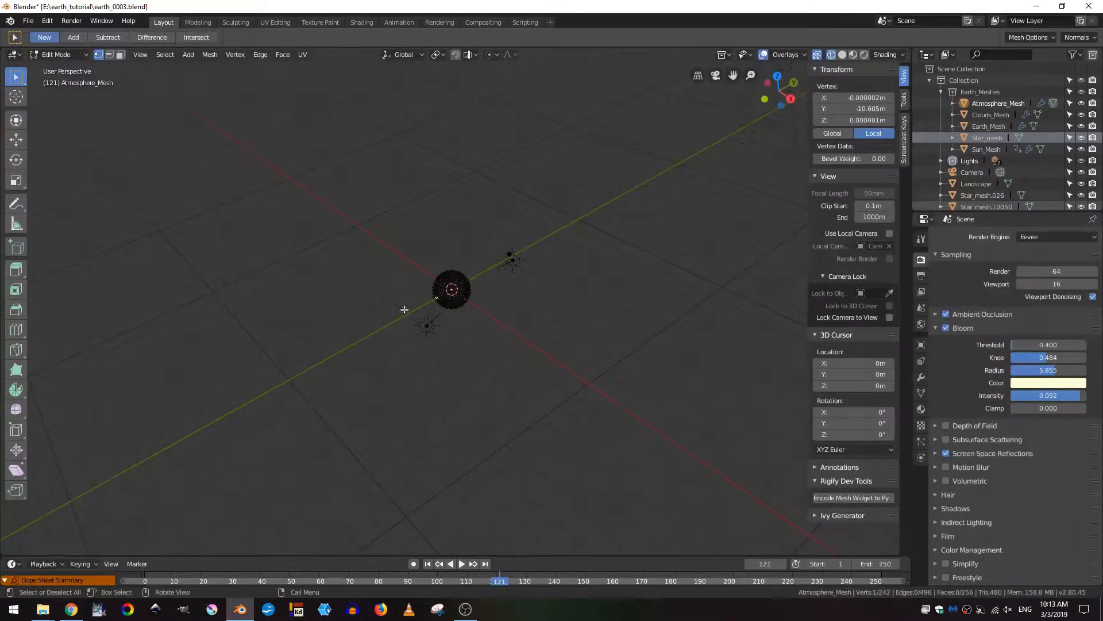
pyautogui.rightClick(564, 288)
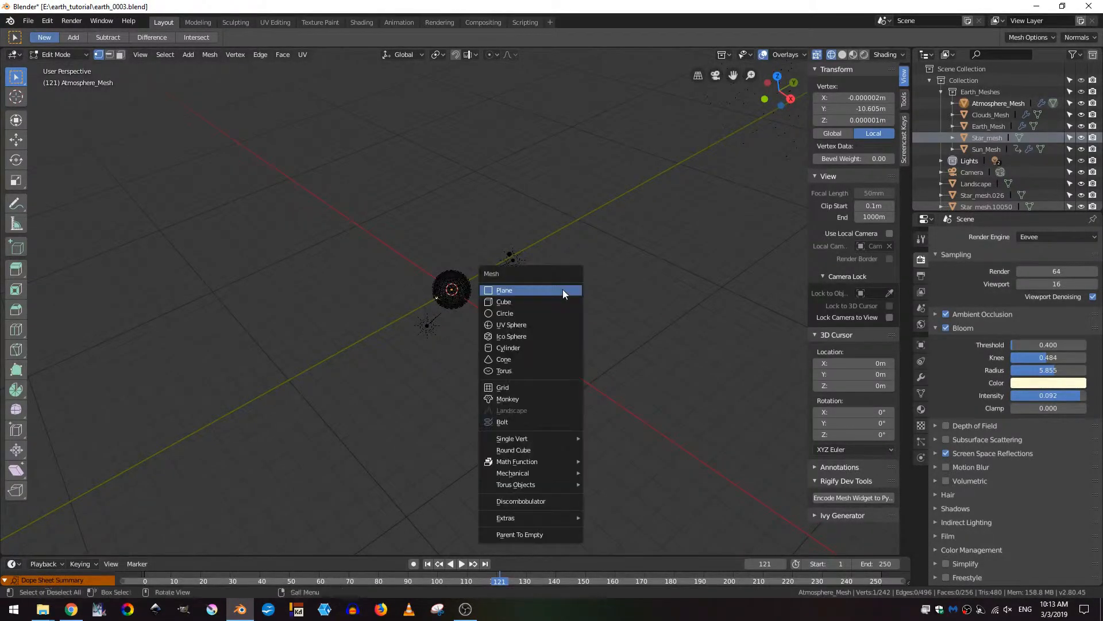
pyautogui.press('Escape')
pyautogui.hotkey('shift', 's')
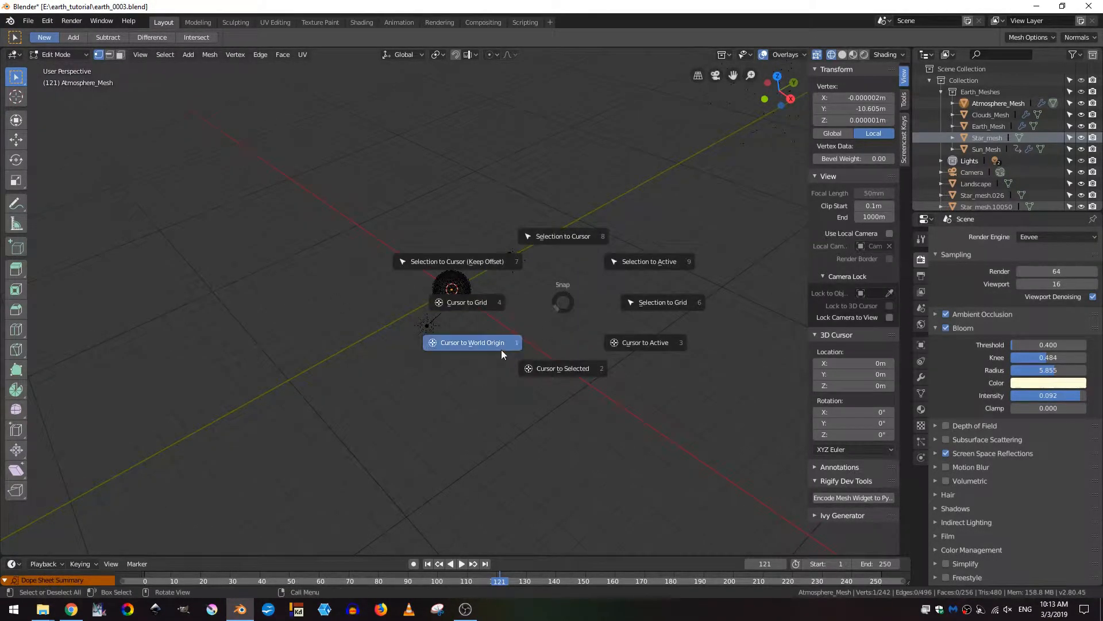
pyautogui.click(573, 371)
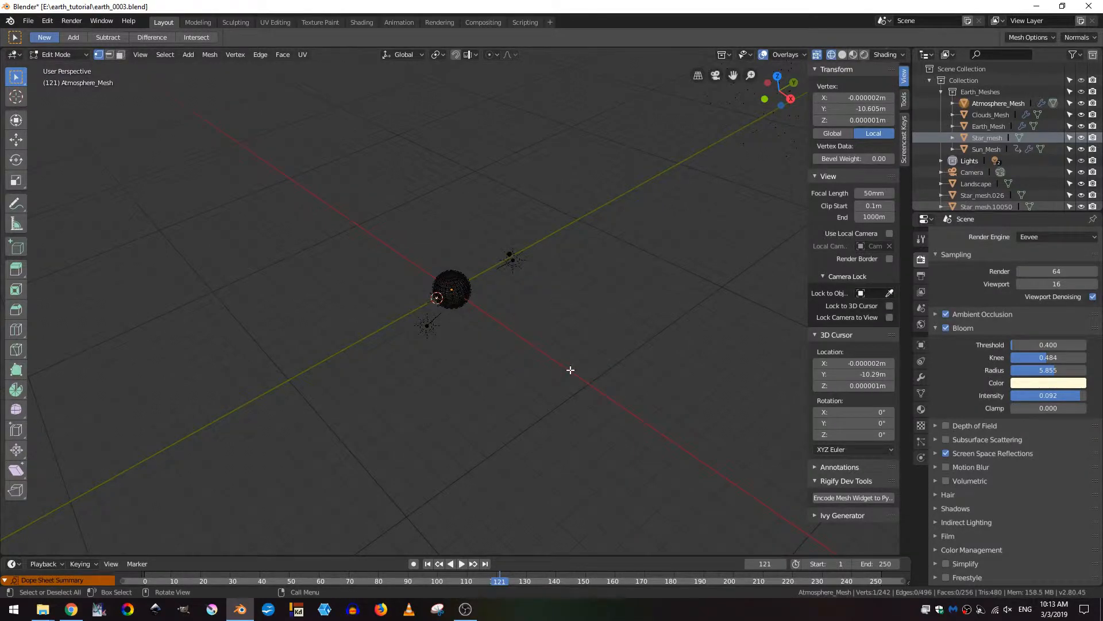
# Step: Add a Plain Axes empty at the 3D cursor in Object Mode and return to the rendered camera view
pyautogui.press('Tab')
pyautogui.hotkey('shift', 'a')
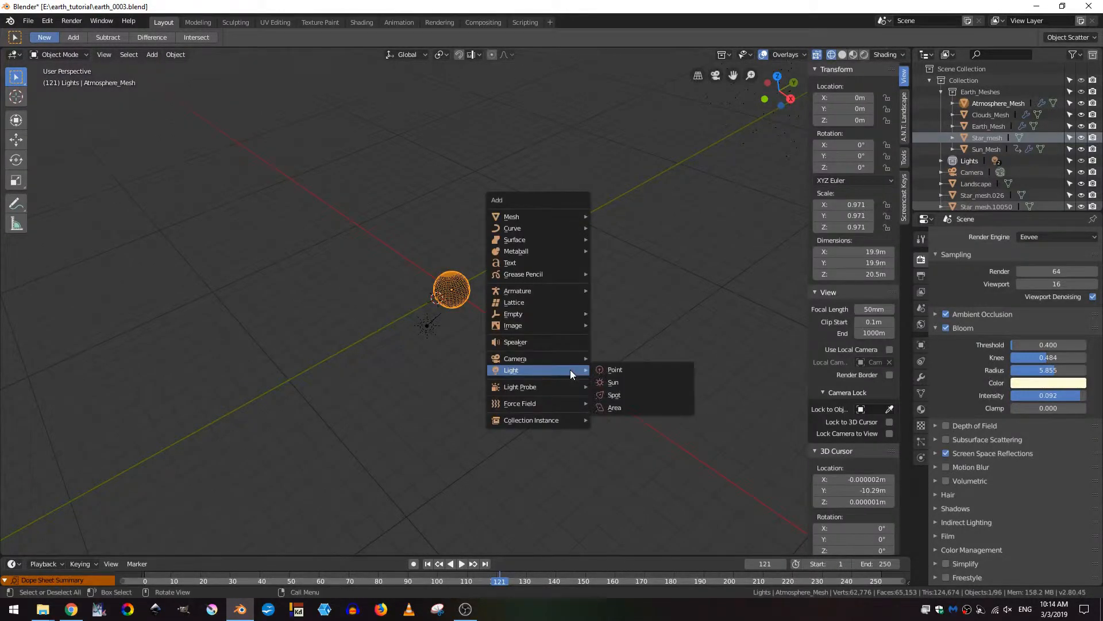
pyautogui.moveTo(512, 314)
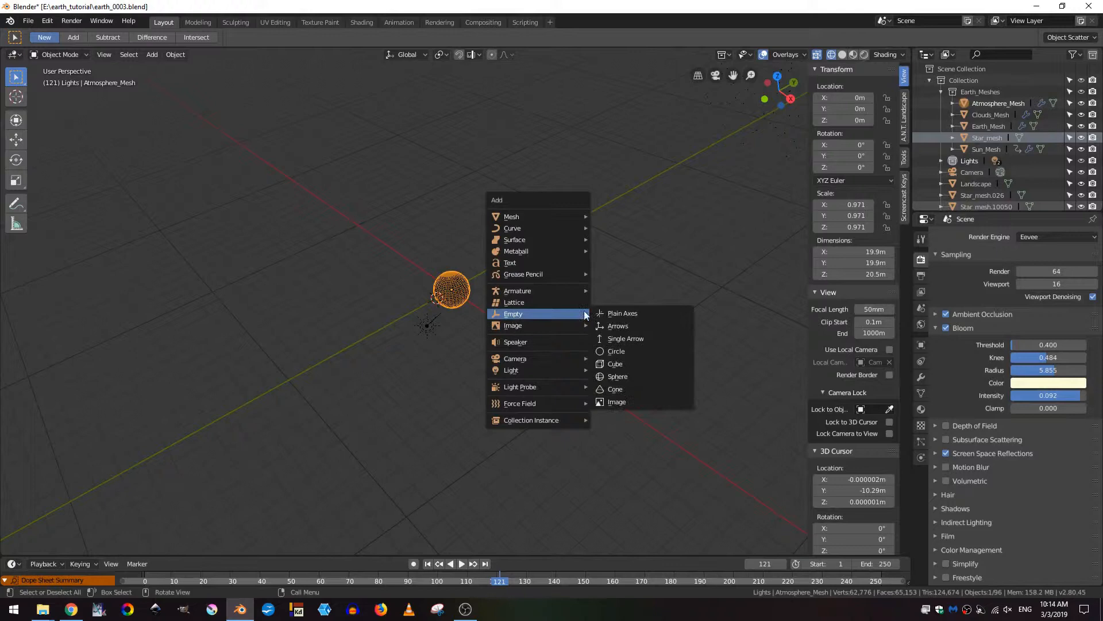
pyautogui.click(649, 314)
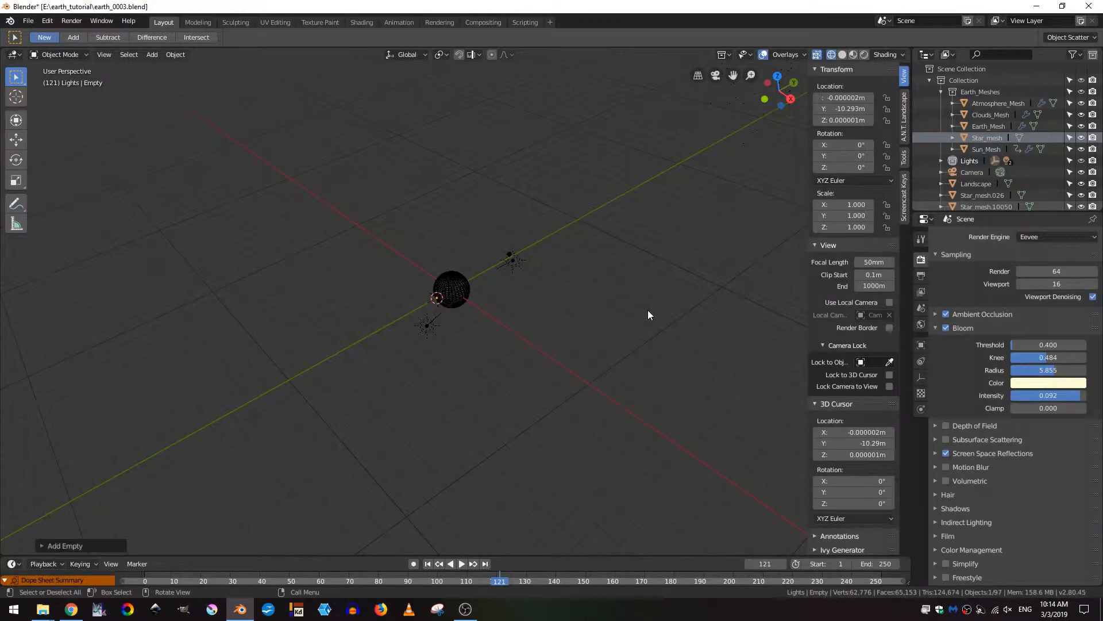
pyautogui.press('KP_0')
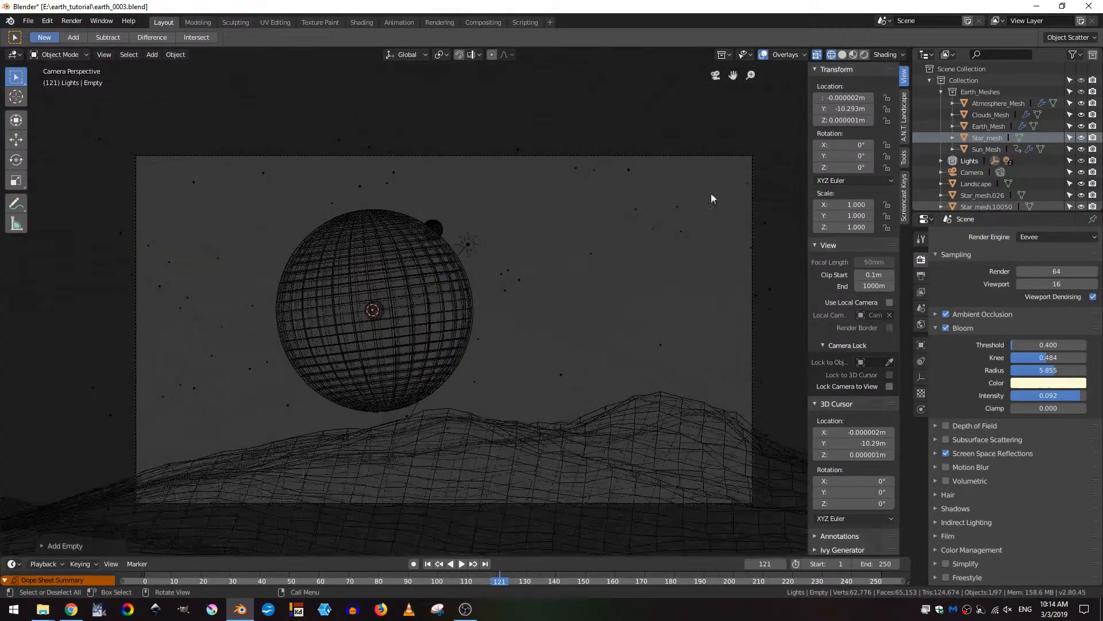
pyautogui.click(864, 54)
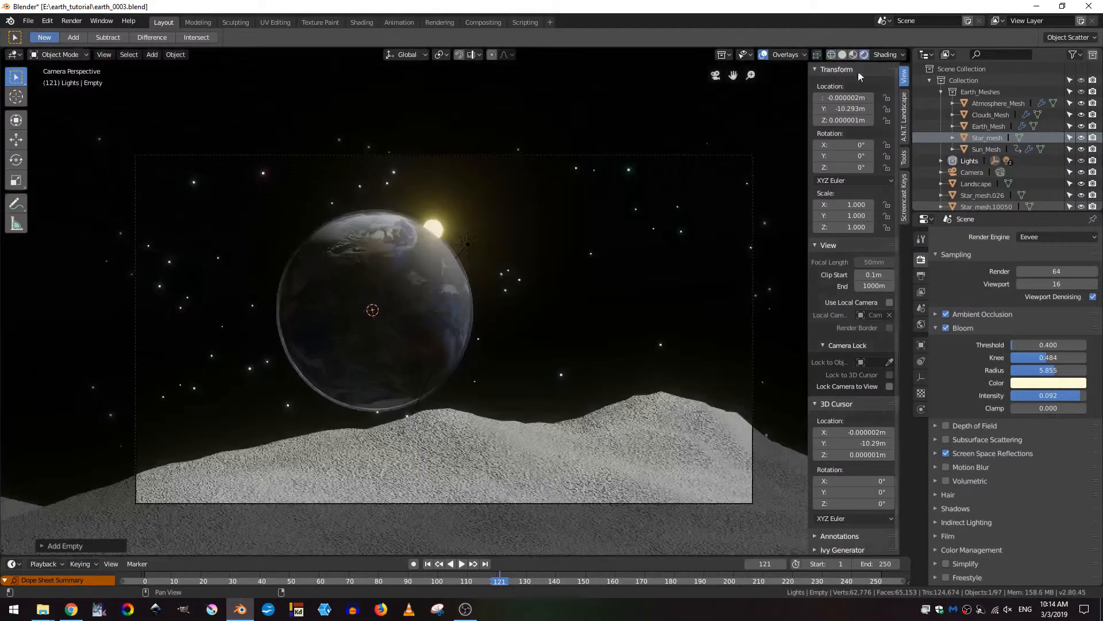
# Step: Enable Depth of Field in the Eevee render settings and set the camera to focus on the Empty object
pyautogui.click(977, 171)
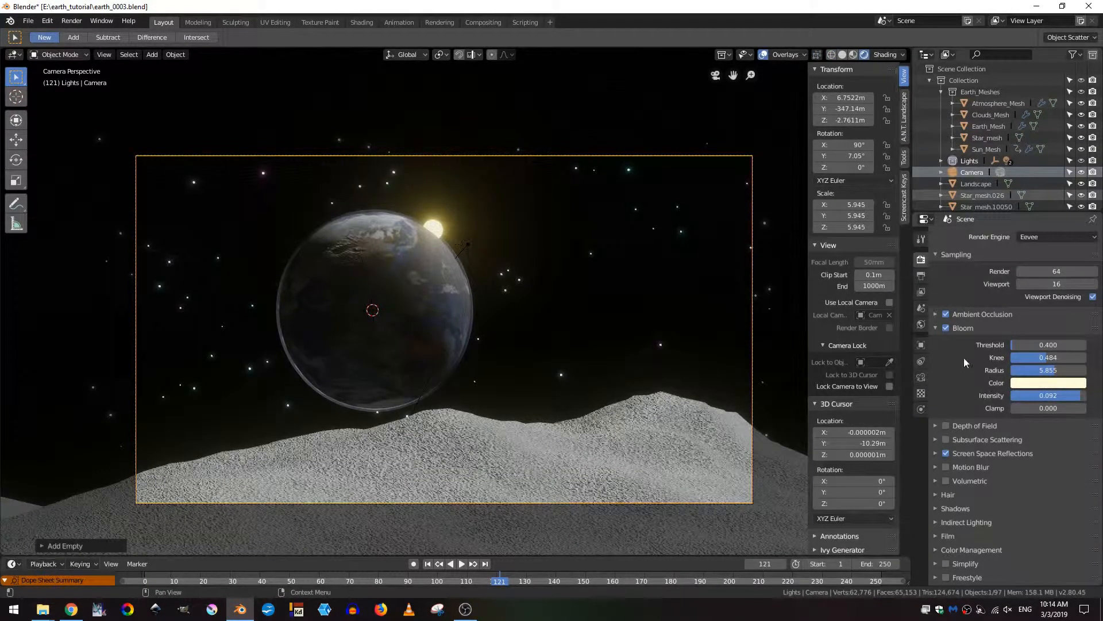
pyautogui.click(946, 425)
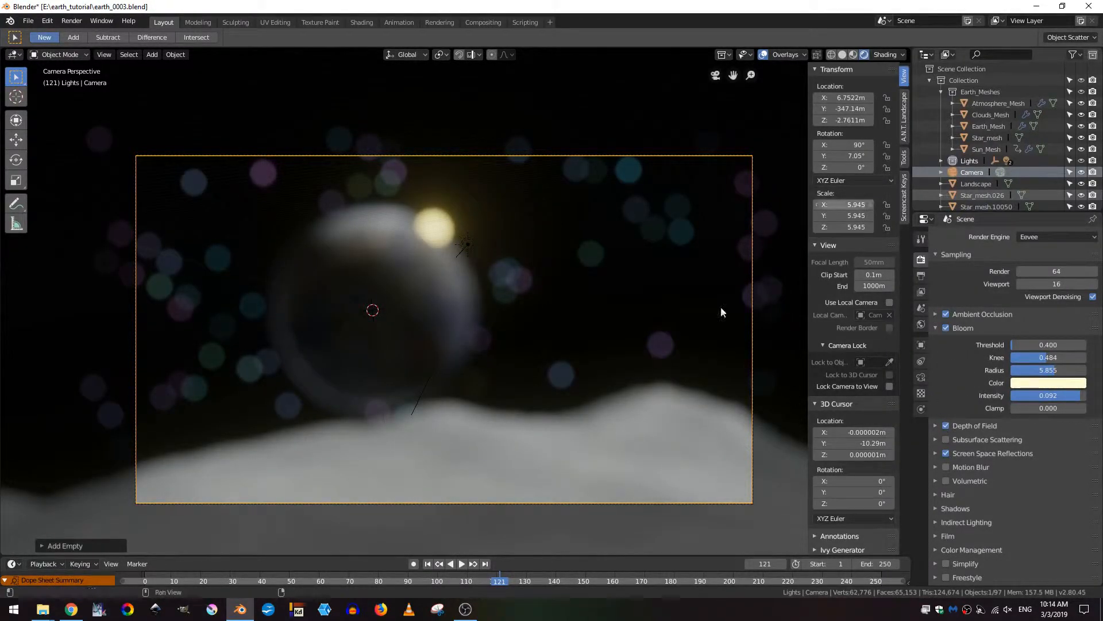
pyautogui.click(921, 378)
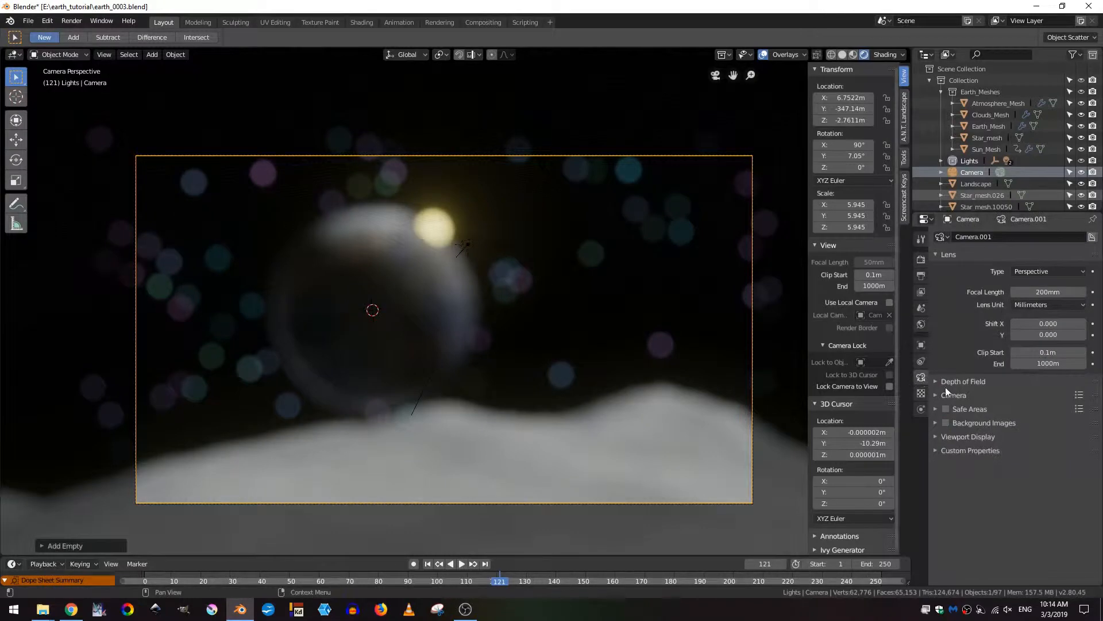
pyautogui.click(951, 382)
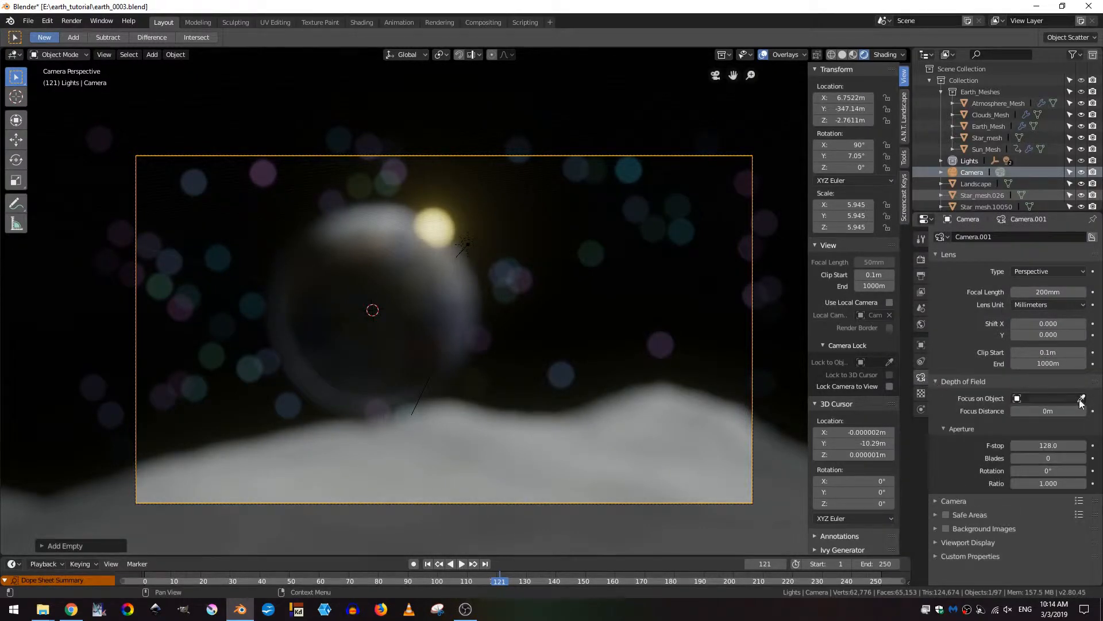
pyautogui.click(1046, 400)
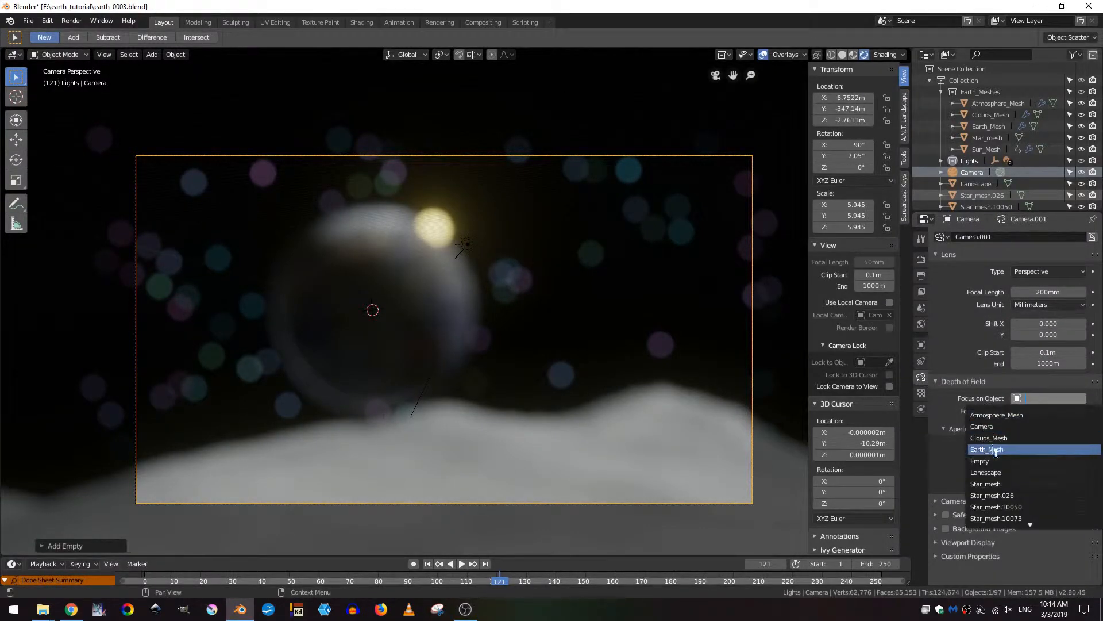
pyautogui.click(988, 460)
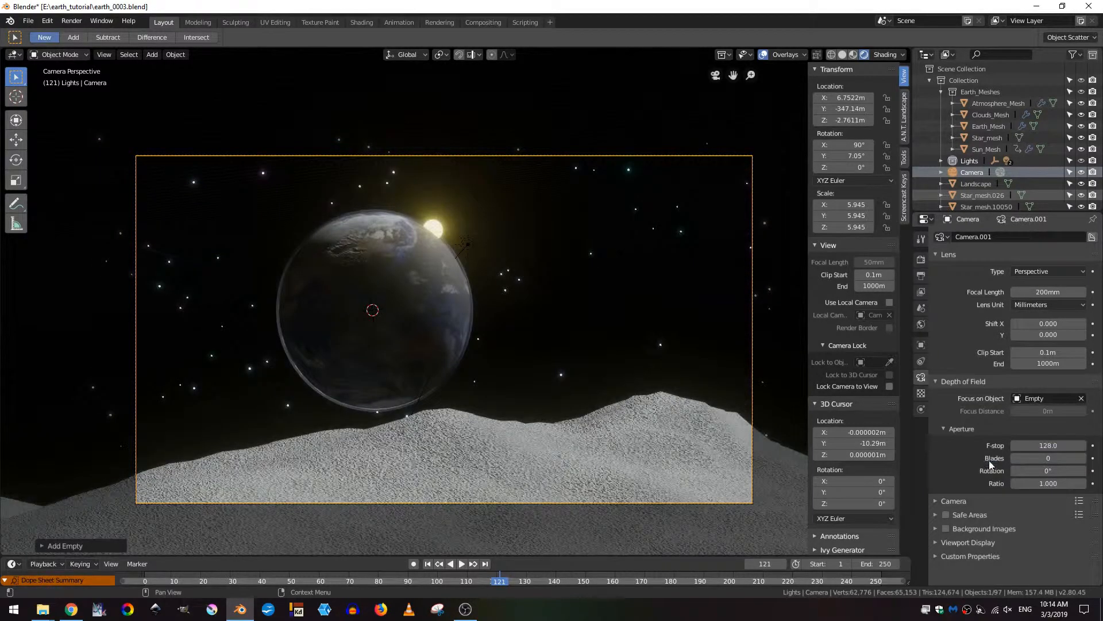
# Step: Set the camera's depth-of-field aperture to F-stop 2.8, 16 blades and ratio 1.000, and save the file
pyautogui.moveTo(1054, 444); pyautogui.dragTo(1041, 444)
pyautogui.hotkey('ctrl', 's')
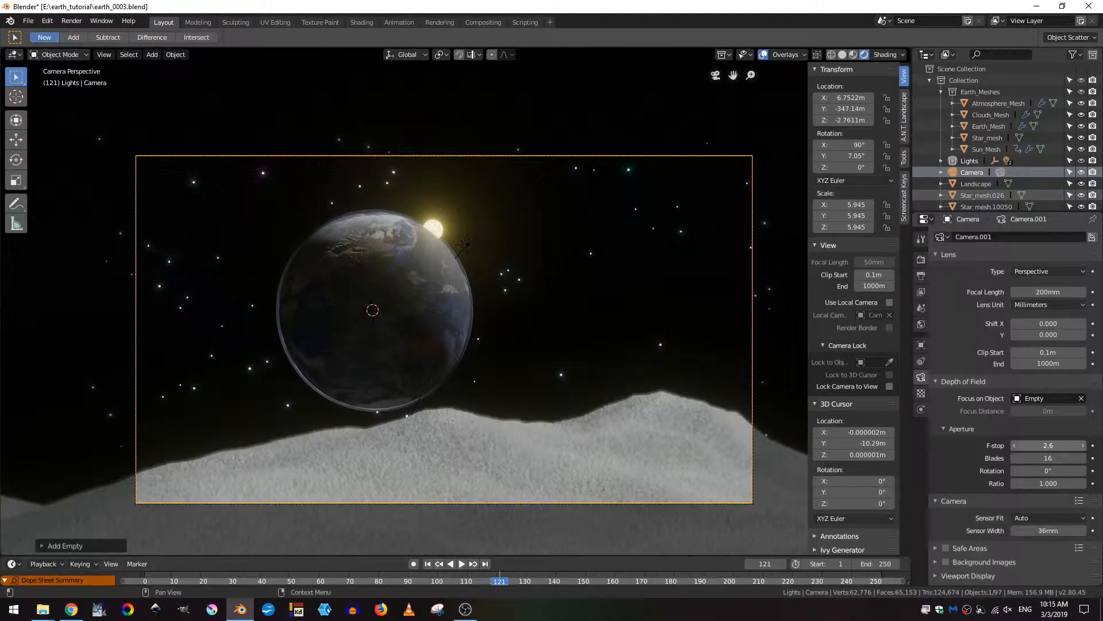
pyautogui.click(1049, 444)
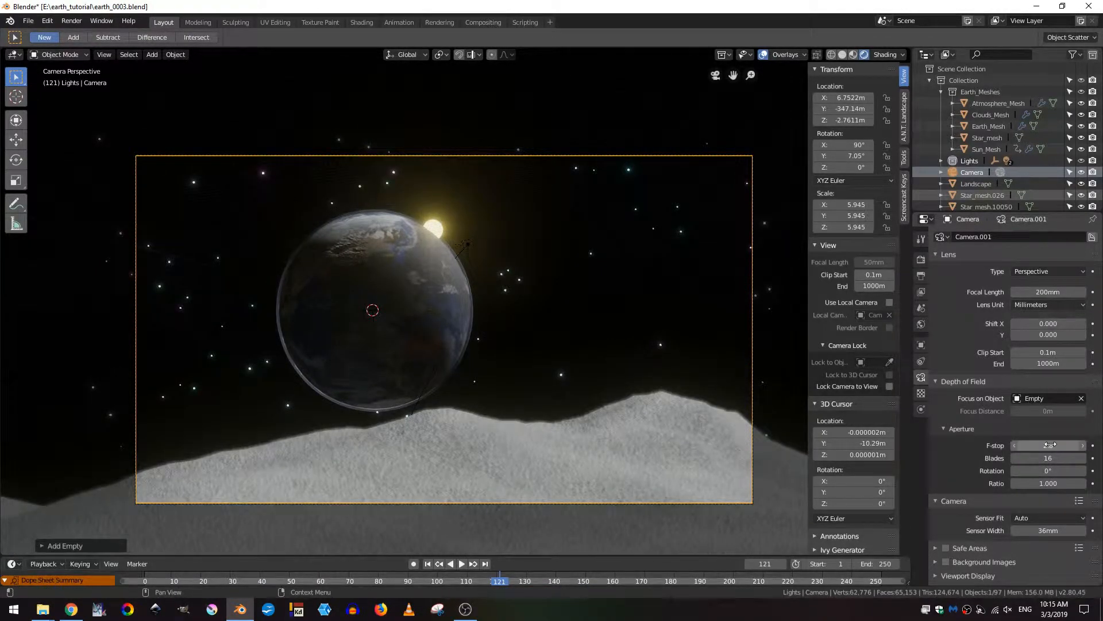
pyautogui.press('Return')
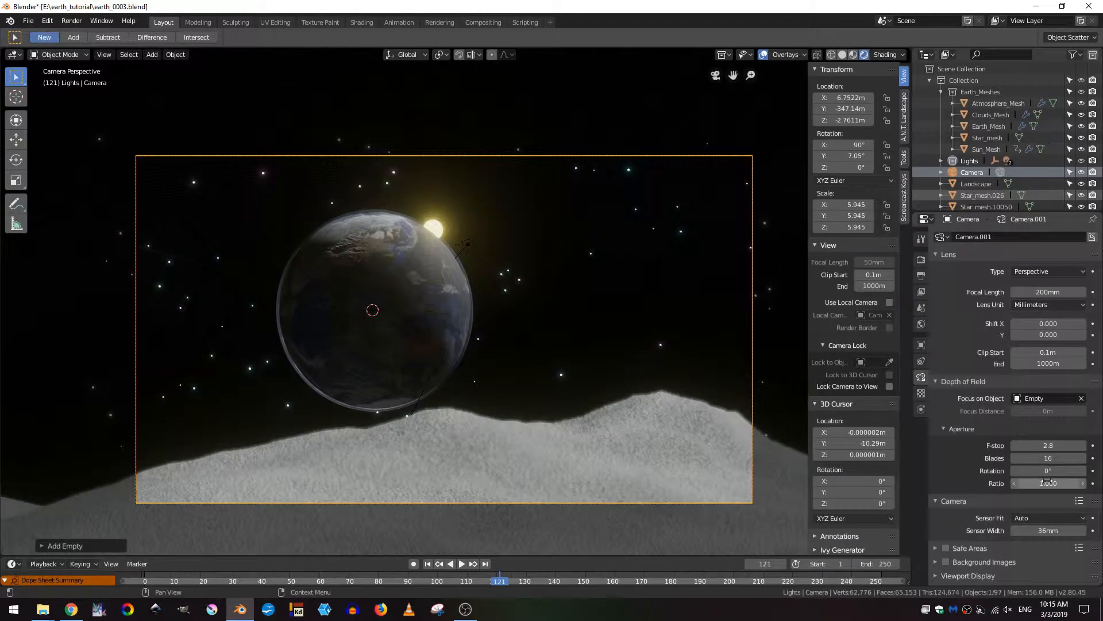
pyautogui.moveTo(1019, 483); pyautogui.dragTo(1040, 483)
pyautogui.click(1039, 482)
pyautogui.press('Return')
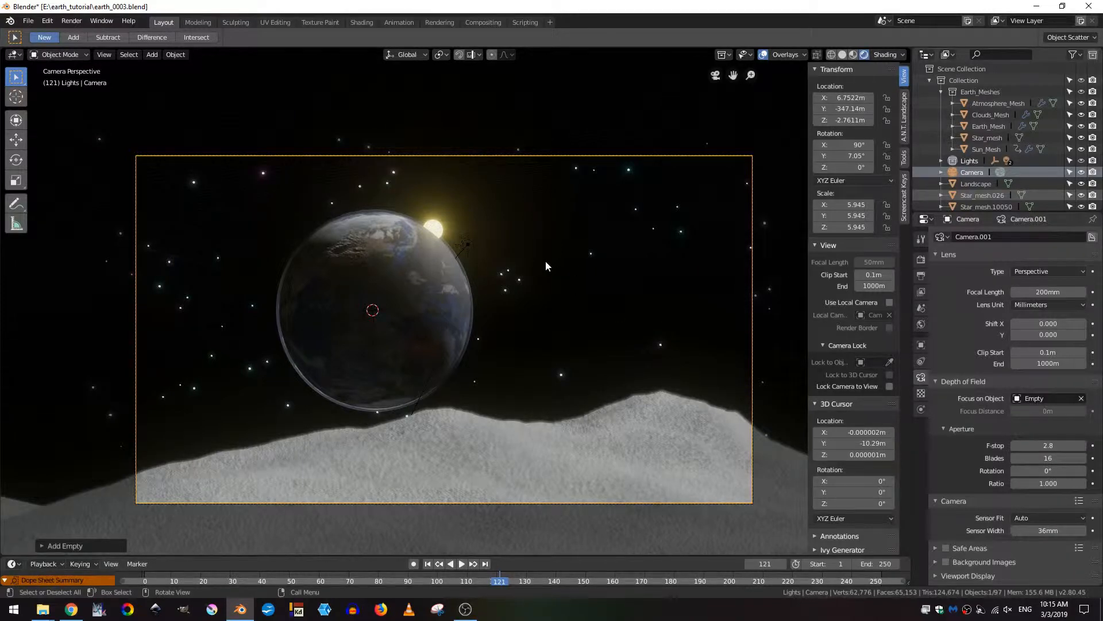
pyautogui.hotkey('ctrl', 's')
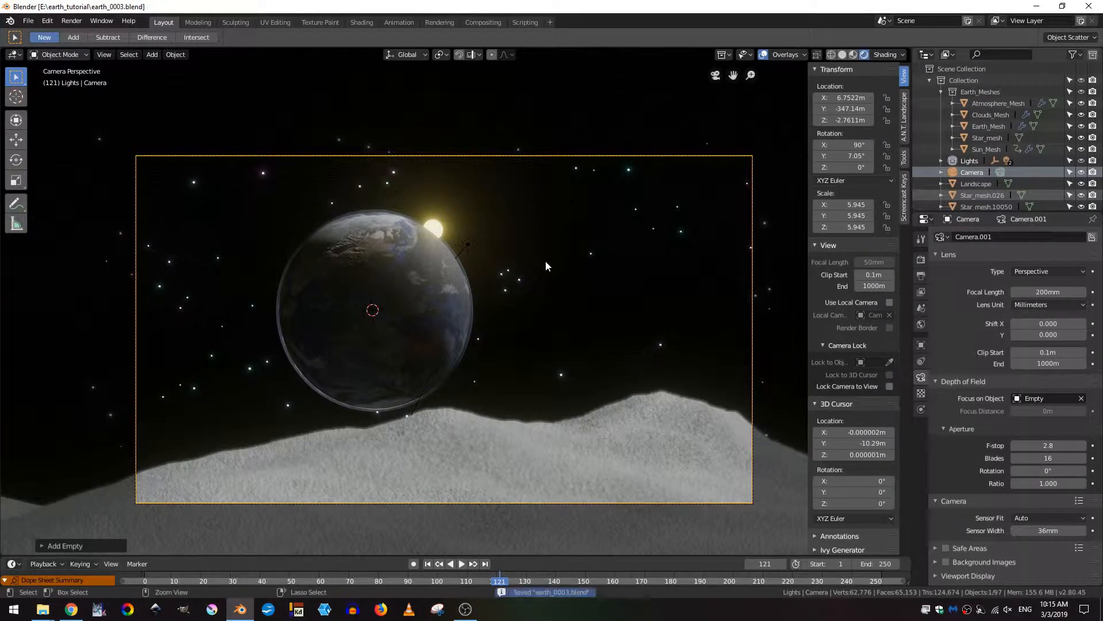
# Step: Display the viewport in wireframe and set the Eevee render samples to 8
pyautogui.click(830, 55)
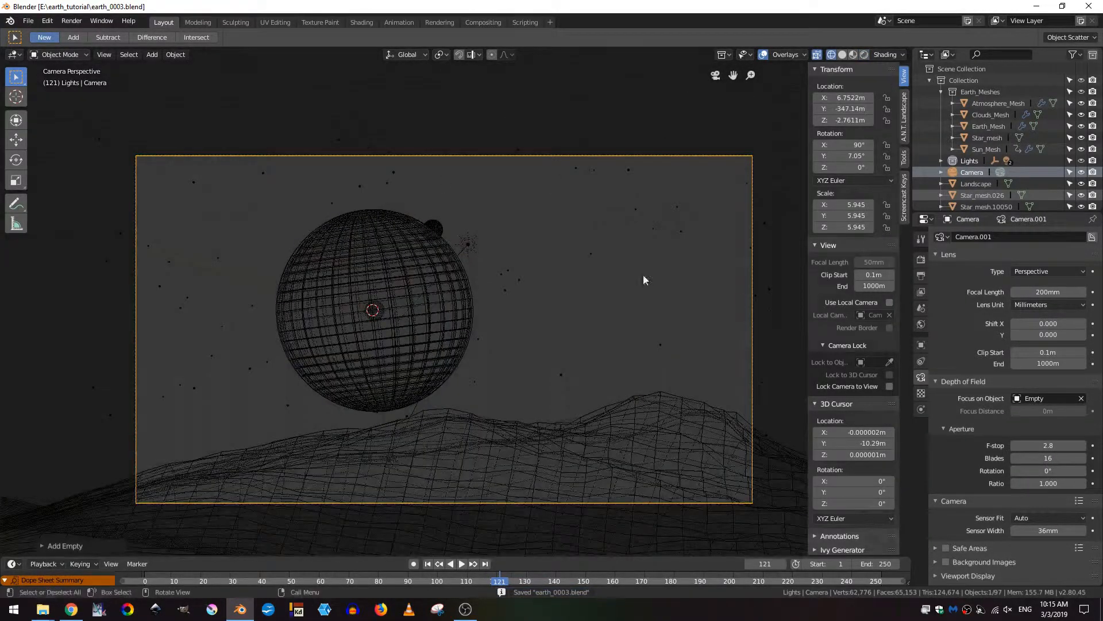
pyautogui.click(920, 259)
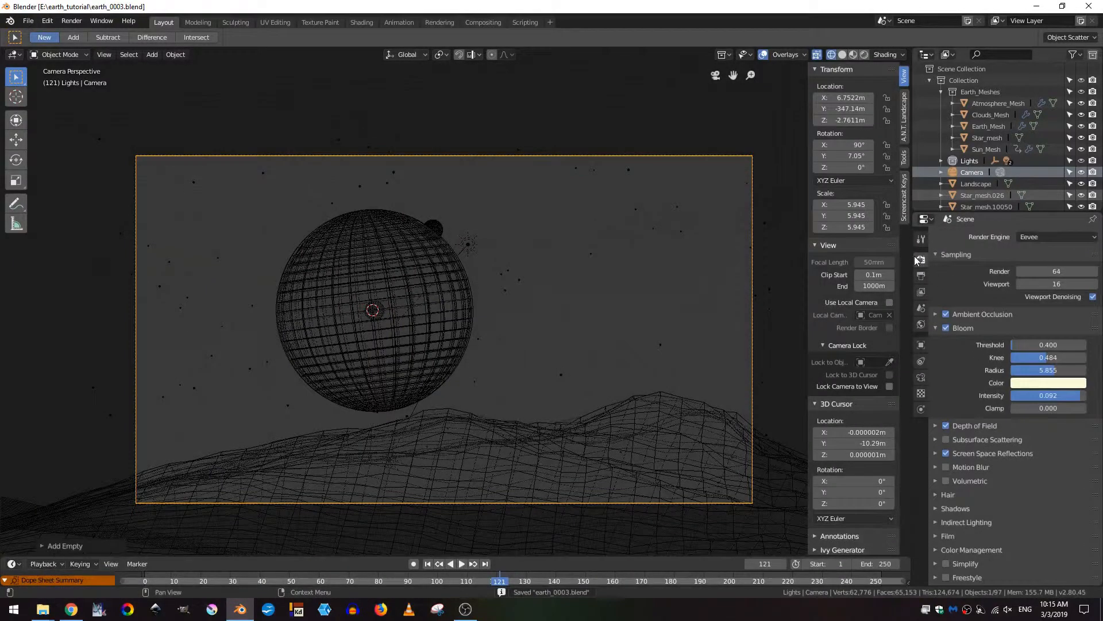
pyautogui.click(1053, 269)
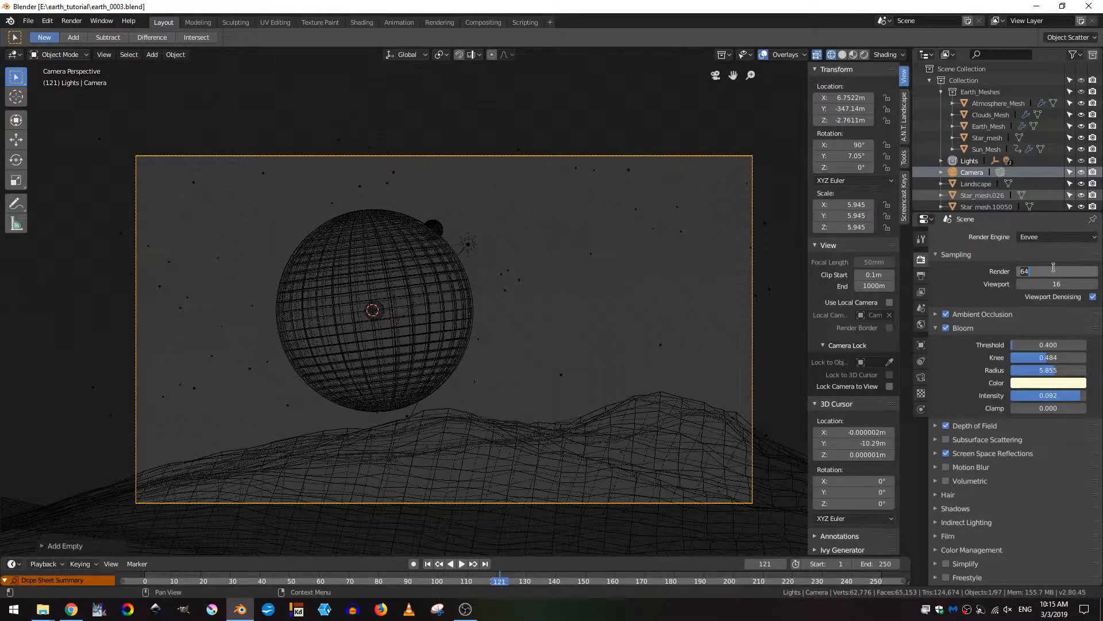
pyautogui.write('8')
pyautogui.press('Return')
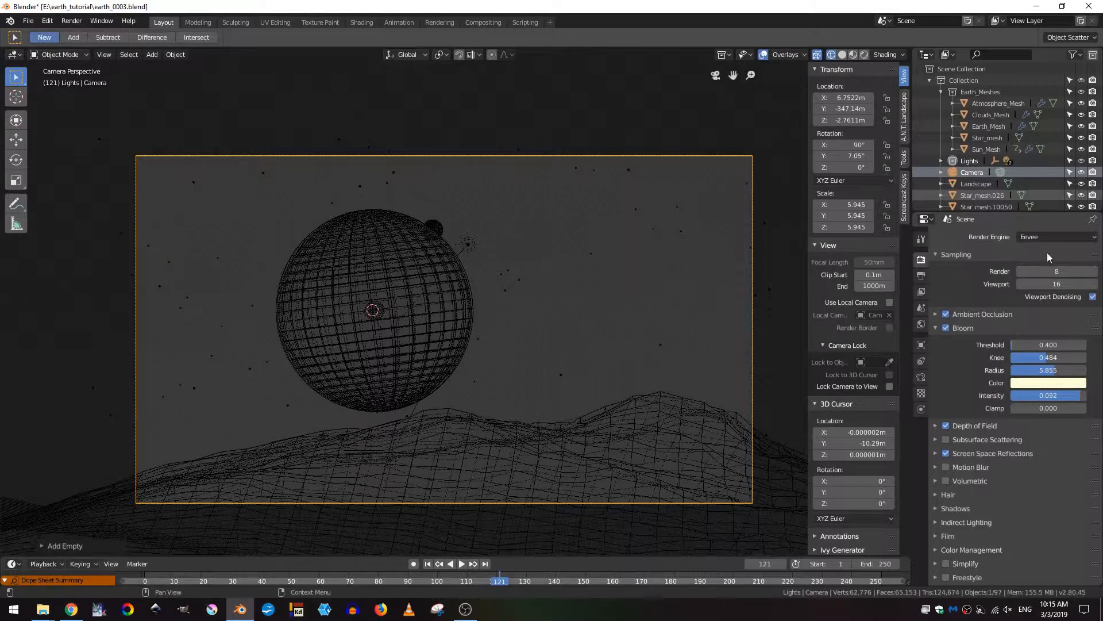
pyautogui.click(964, 328)
# Step: Set the render output path to E:\earth_tutorial\sunrise.mp4
pyautogui.click(922, 277)
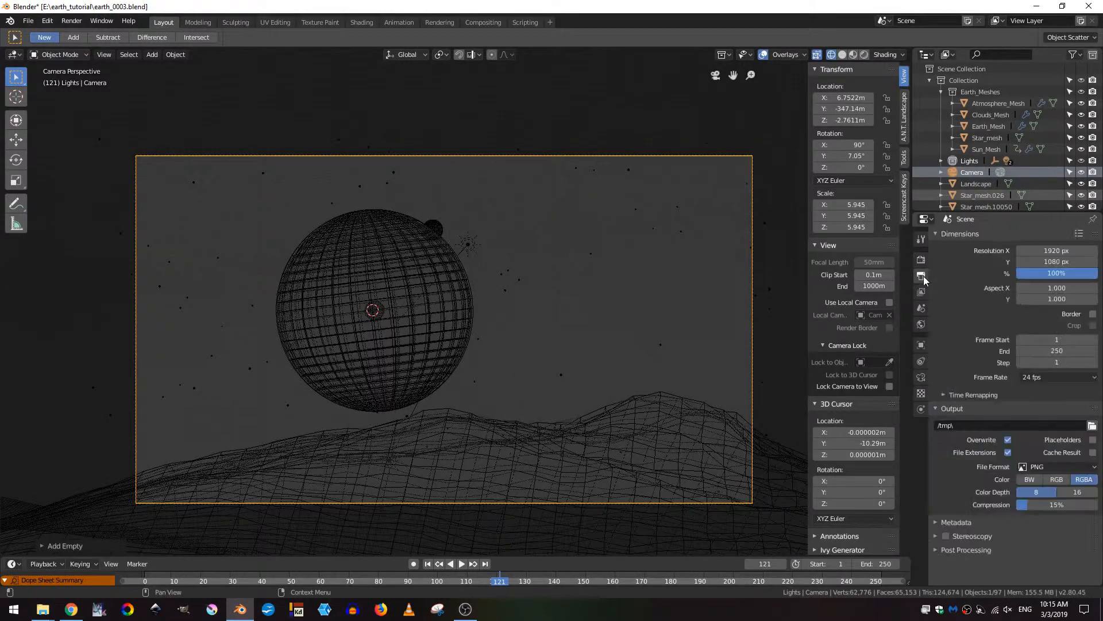
pyautogui.click(1092, 425)
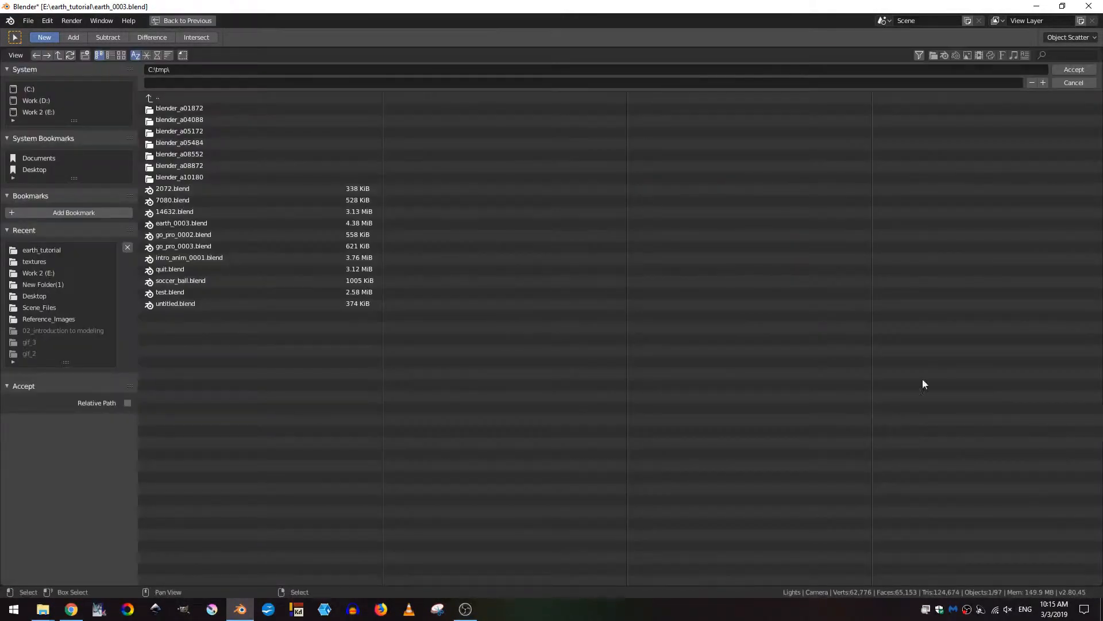
pyautogui.click(47, 249)
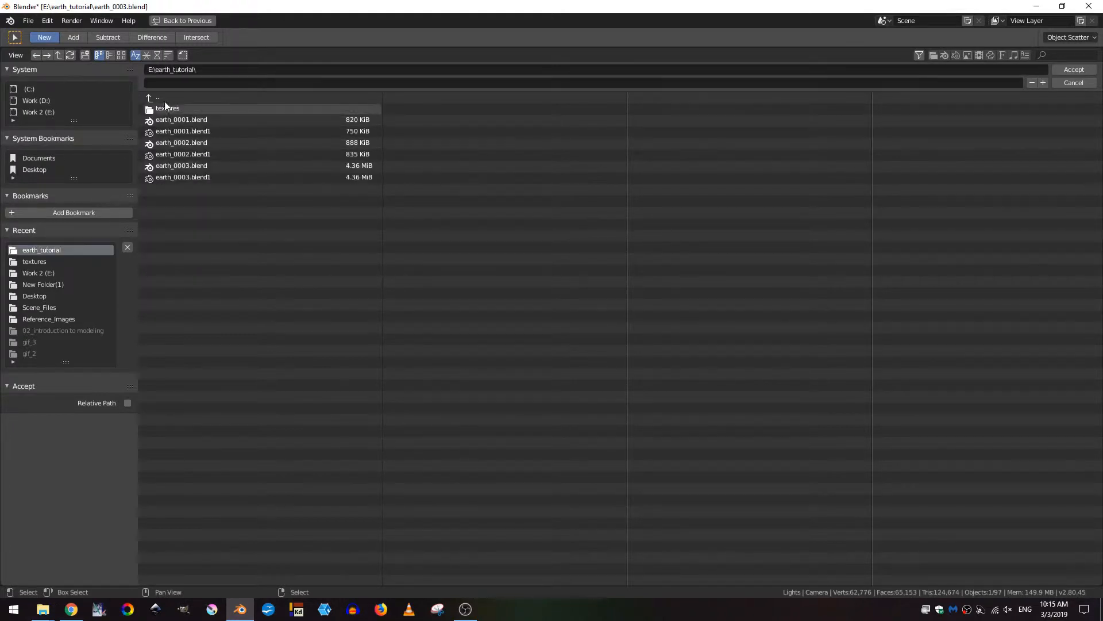
pyautogui.click(211, 82)
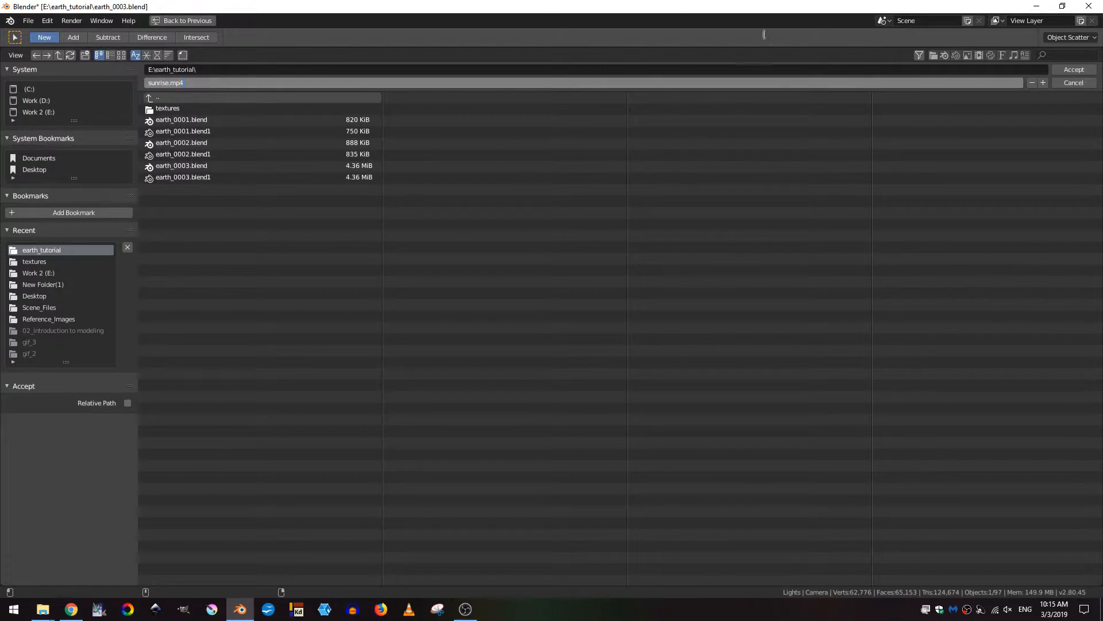
pyautogui.click(1073, 69)
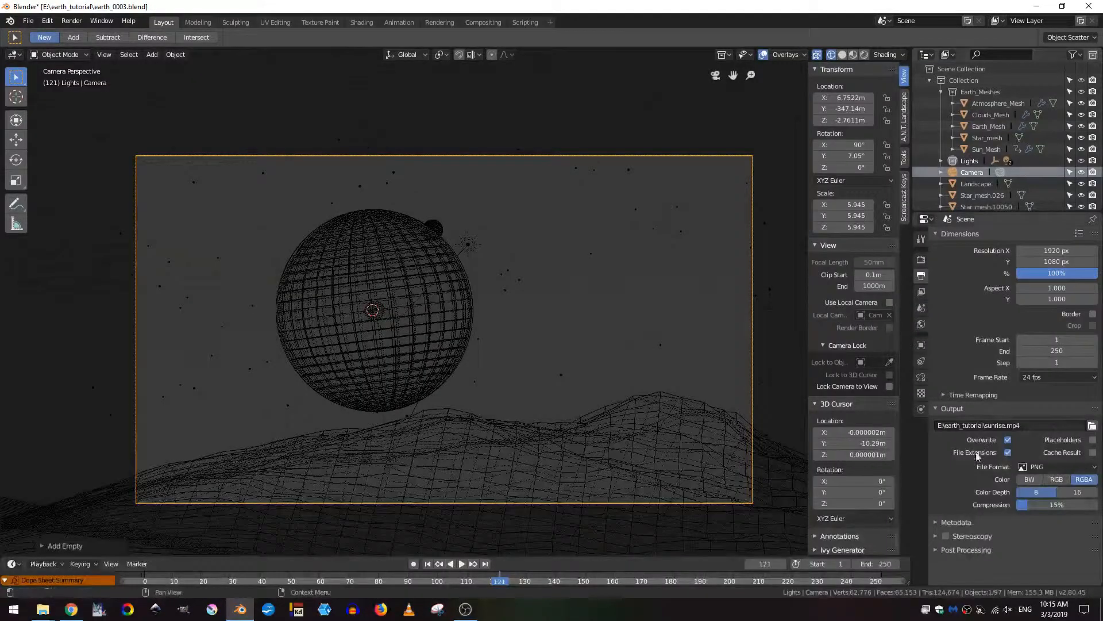
# Step: Set the output file format to FFmpeg video with the H.264 codec and High quality, and save the file
pyautogui.click(1066, 466)
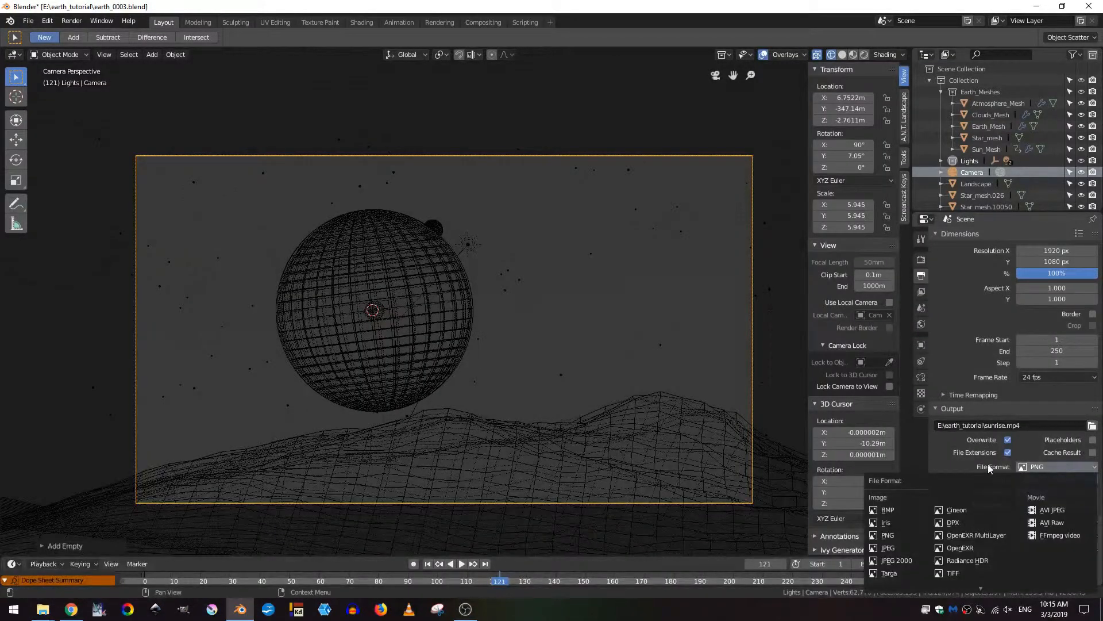
pyautogui.click(1064, 539)
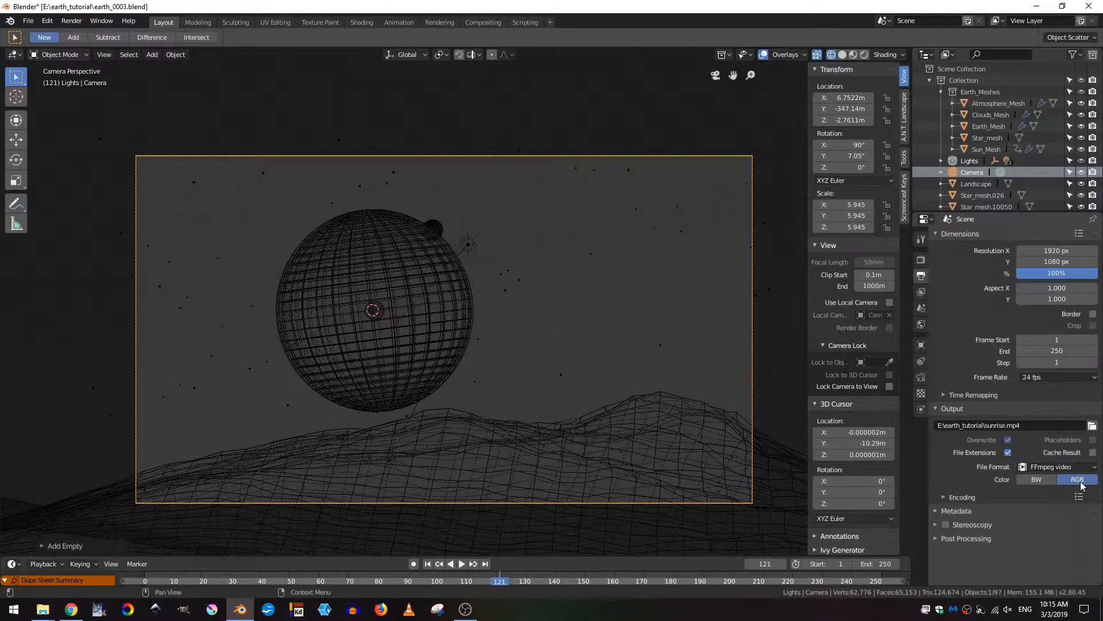
pyautogui.click(978, 500)
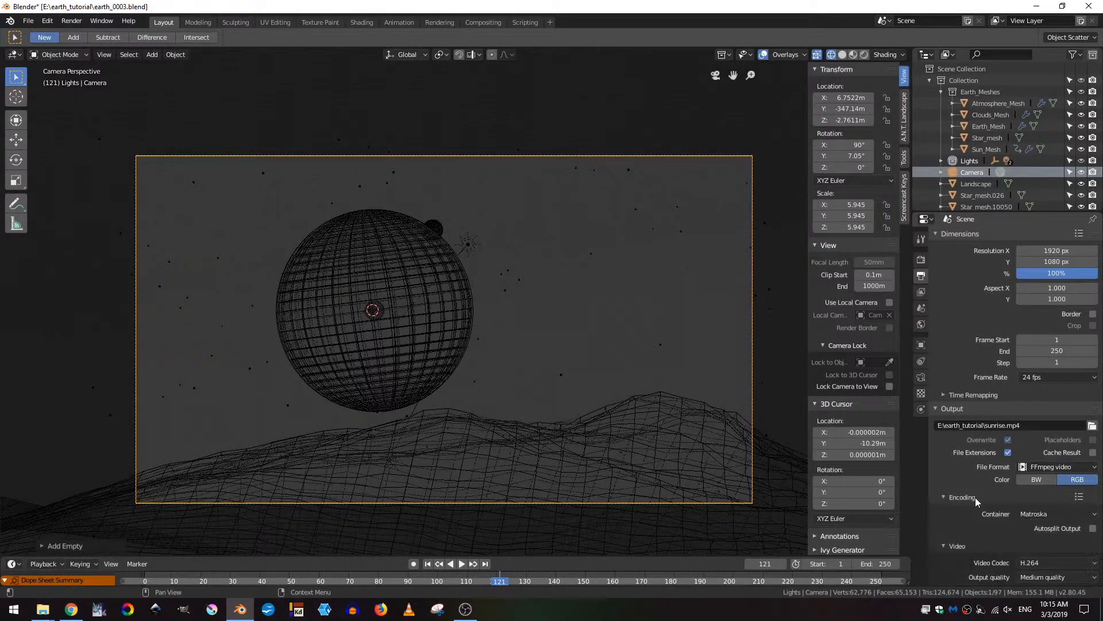
pyautogui.scroll(-5, 980, 502)
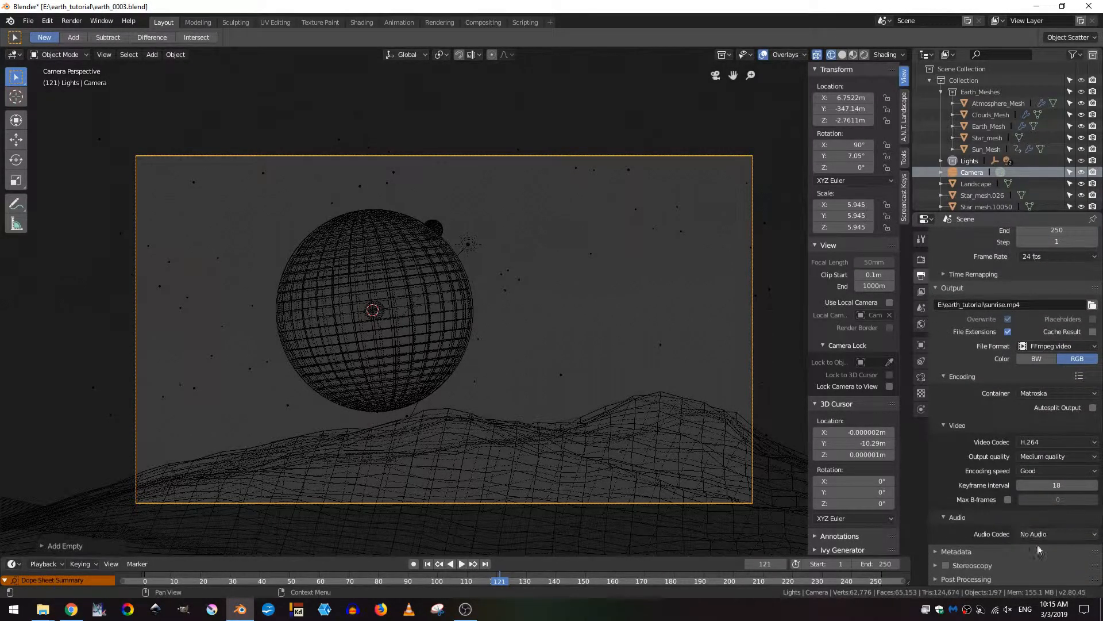
pyautogui.click(1056, 441)
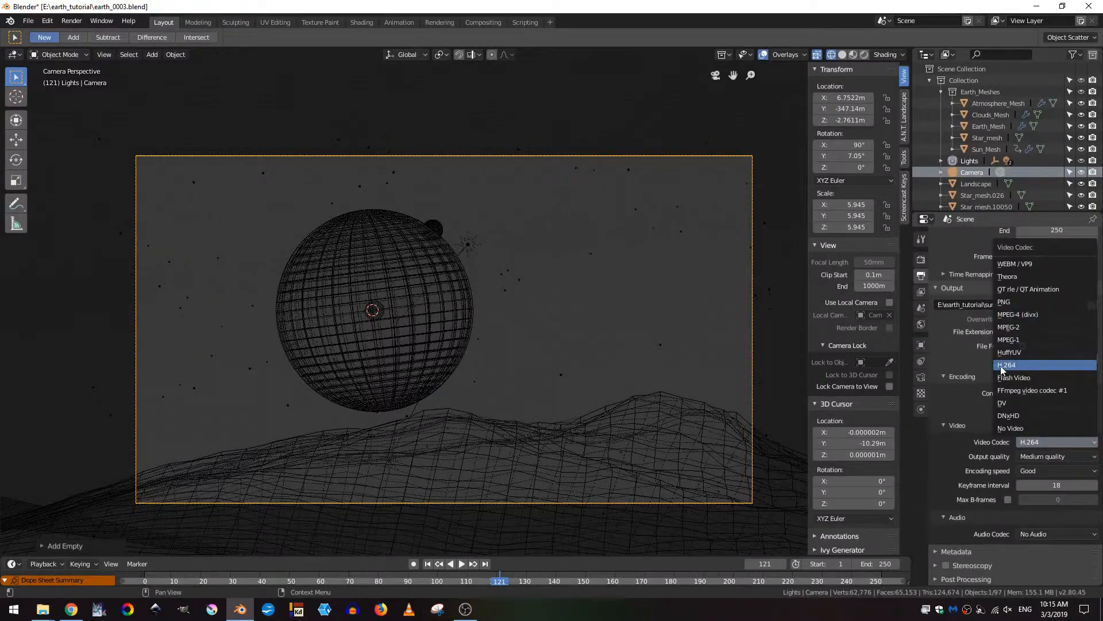
pyautogui.click(1003, 366)
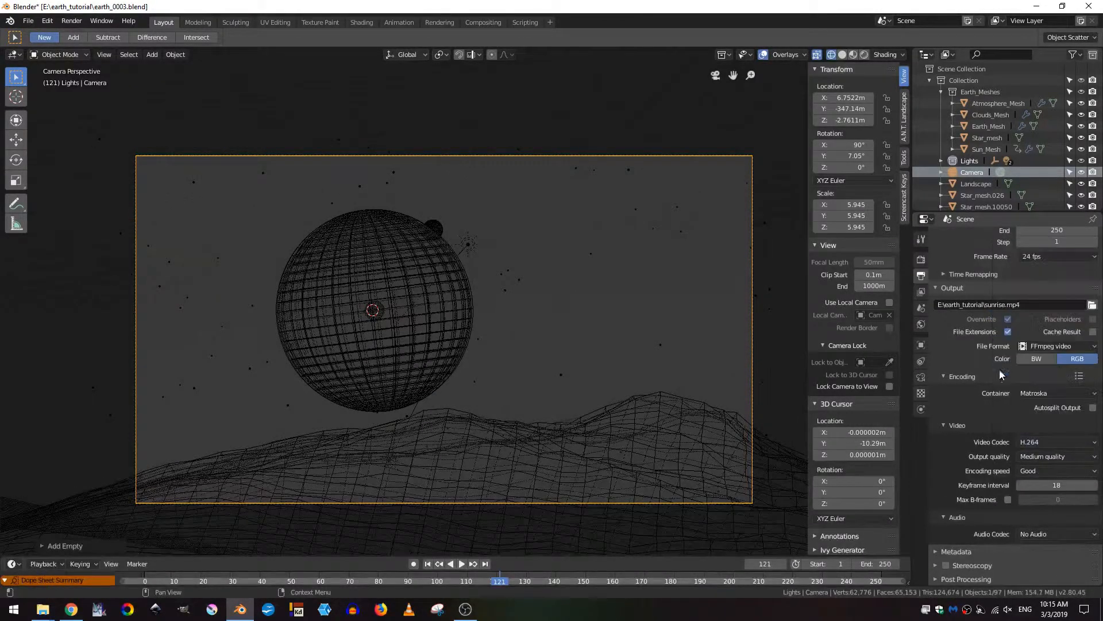
pyautogui.click(1034, 456)
pyautogui.click(1039, 510)
pyautogui.hotkey('ctrl', 's')
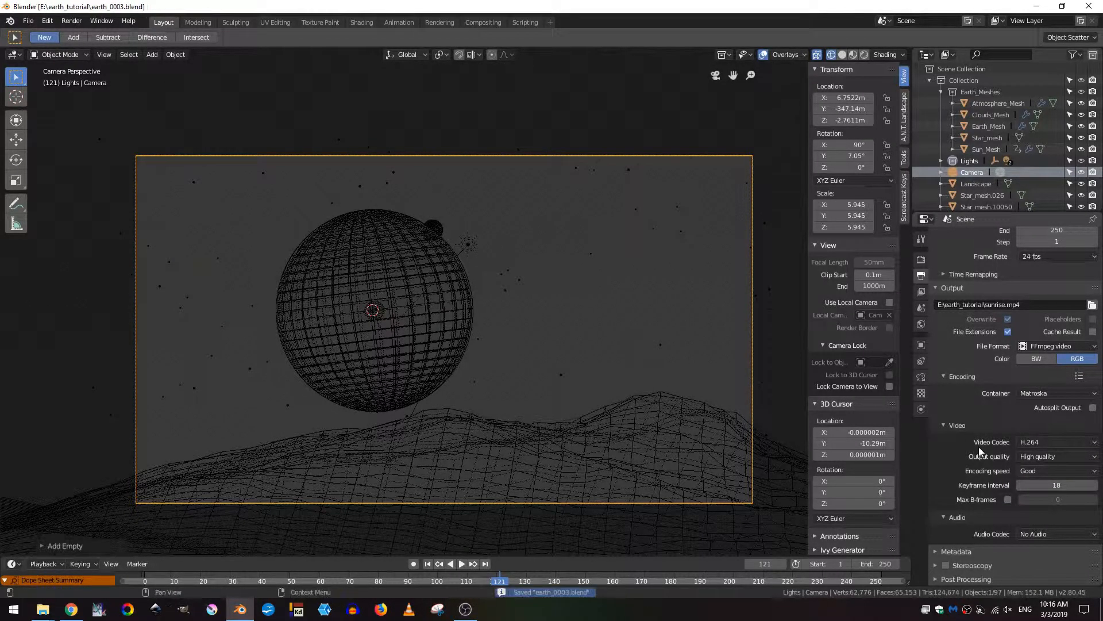
# Step: Change the 3D viewport area to an Image Editor showing the Render Result
pyautogui.click(95, 23)
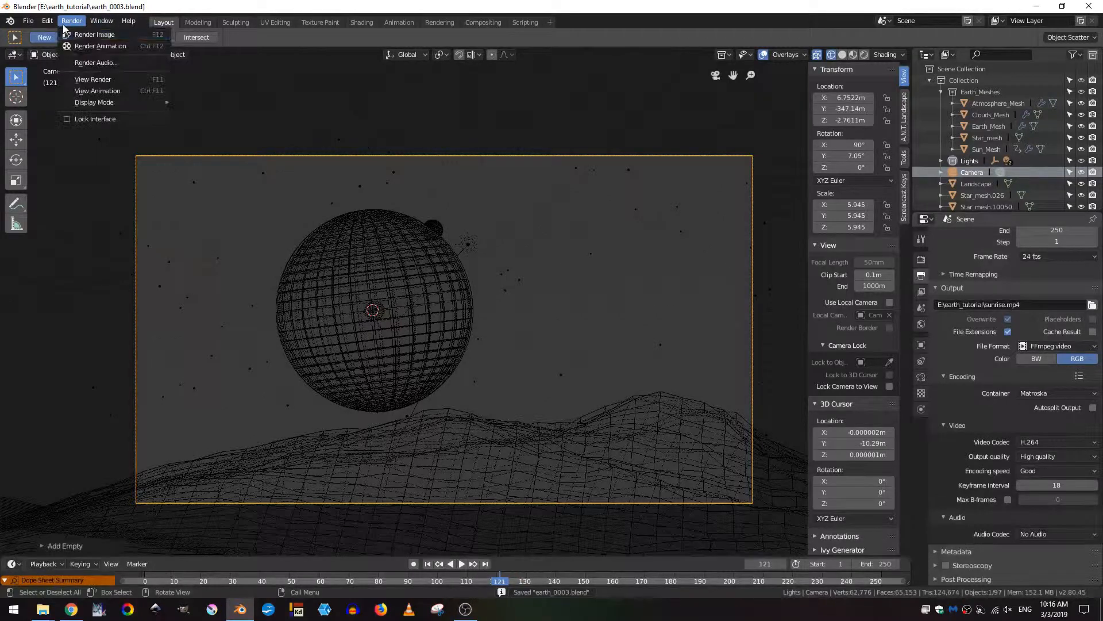
pyautogui.click(17, 56)
pyautogui.click(30, 110)
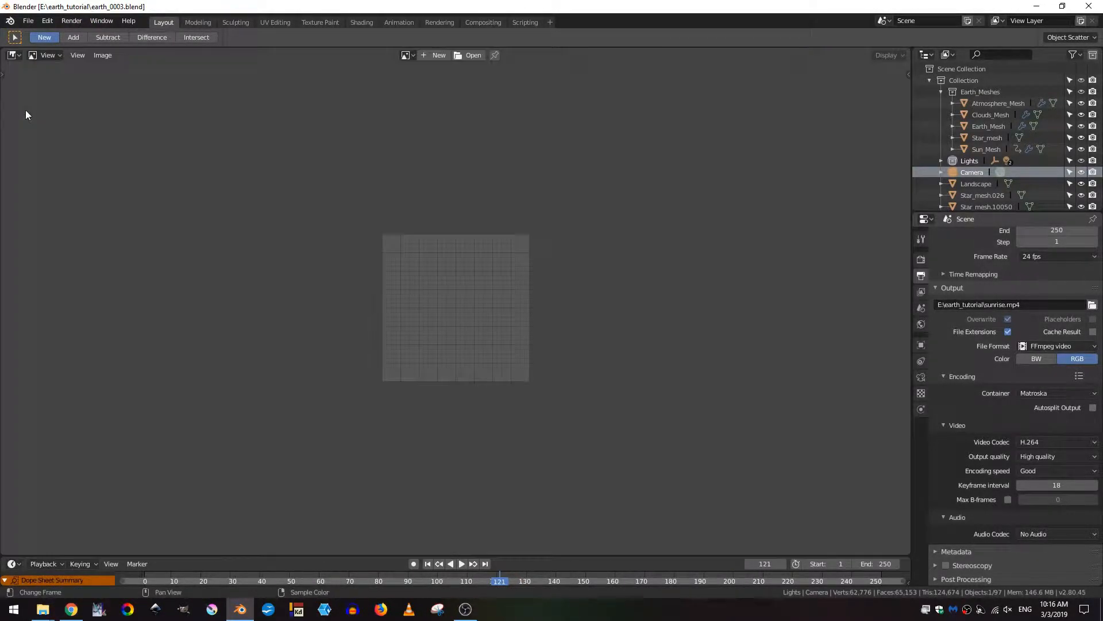
pyautogui.click(408, 55)
pyautogui.click(489, 95)
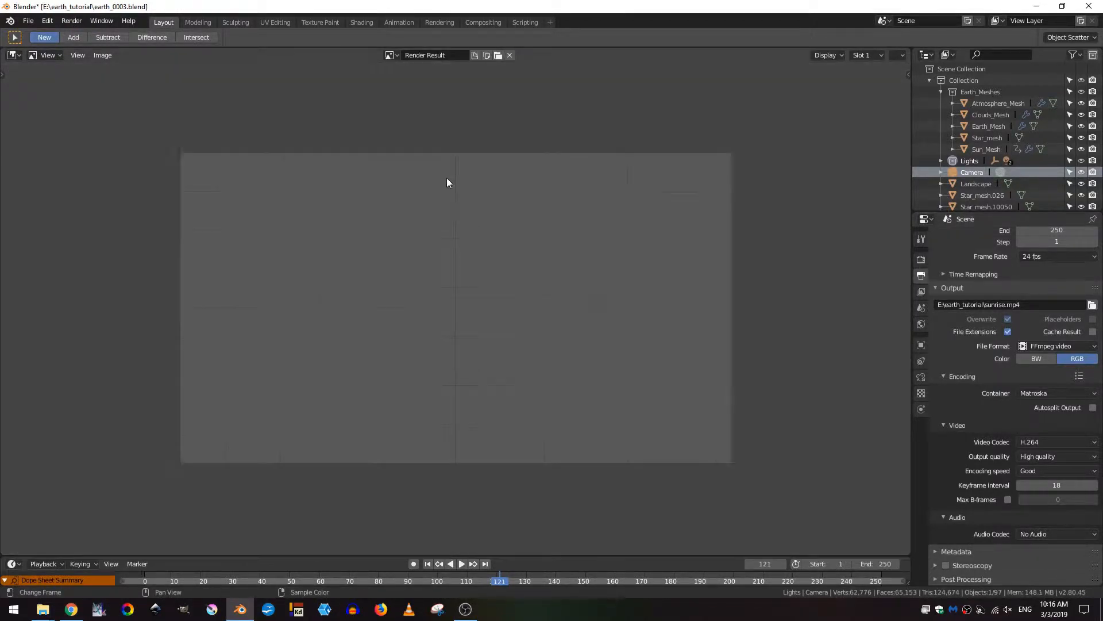
pyautogui.scroll(1, 448, 182)
# Step: Set the render display mode to Image Editor, and render the full animation after saving the file
pyautogui.click(71, 21)
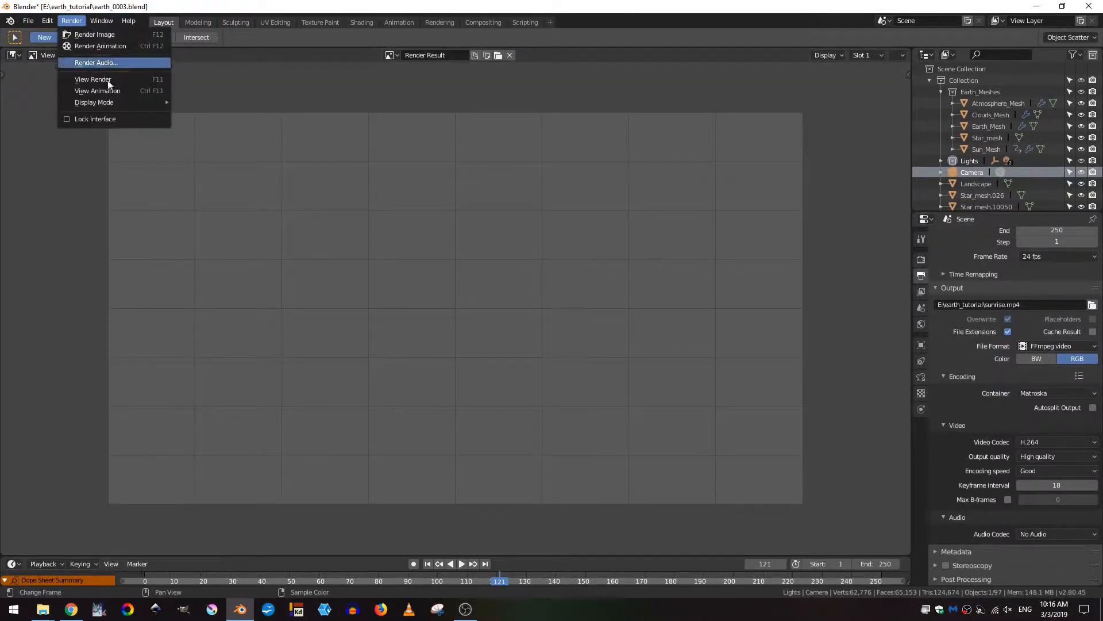
pyautogui.moveTo(132, 102)
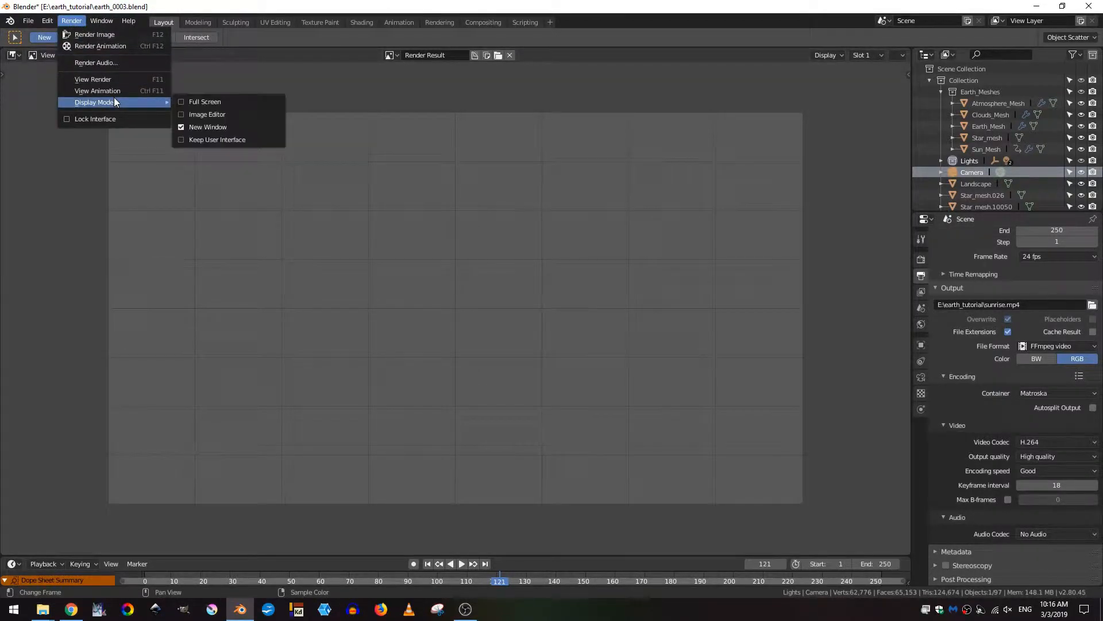
pyautogui.click(186, 115)
pyautogui.hotkey('ctrl', 's')
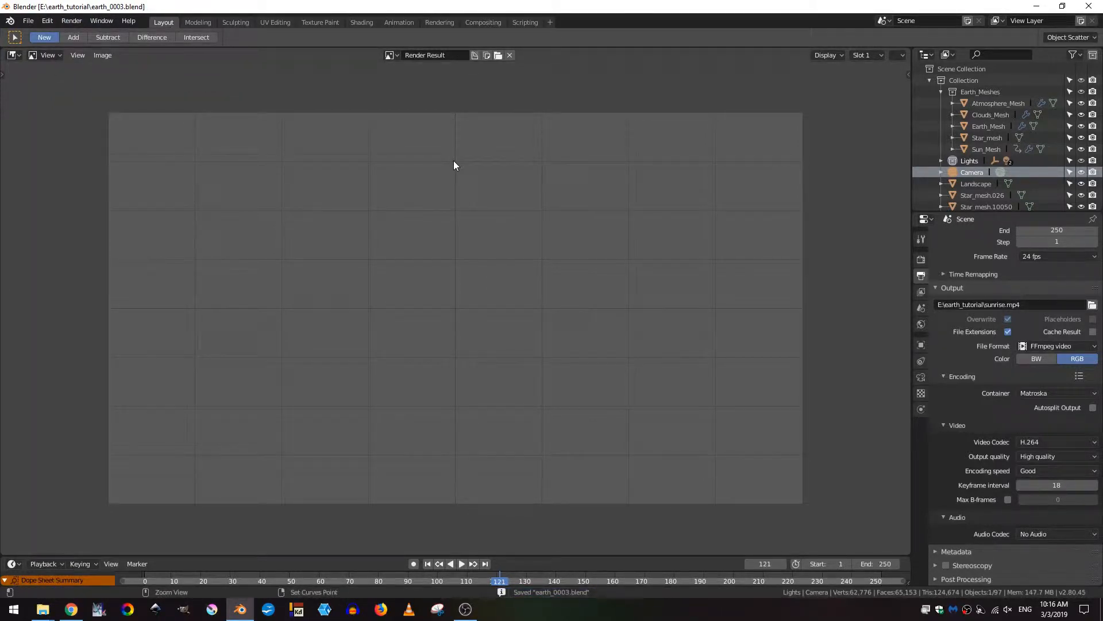
pyautogui.hotkey('ctrl', 'F12')
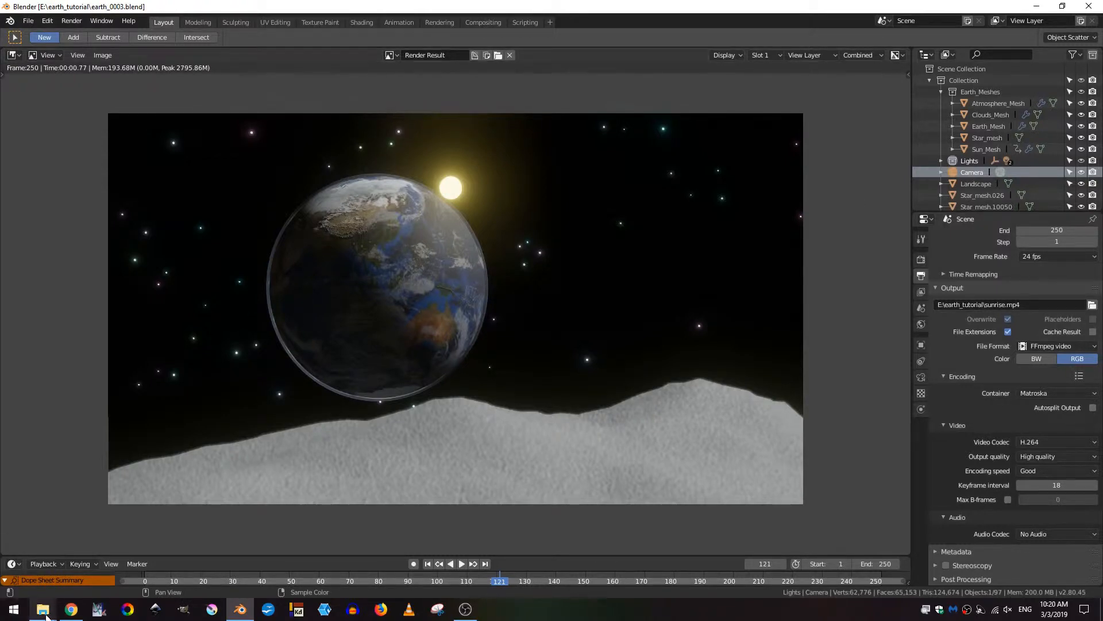
# Step: Switch to File Explorer to find the rendered sunrise video in earth_tutorial, and check the encoding container options back in Blender
pyautogui.moveTo(43, 609)
pyautogui.click(41, 559)
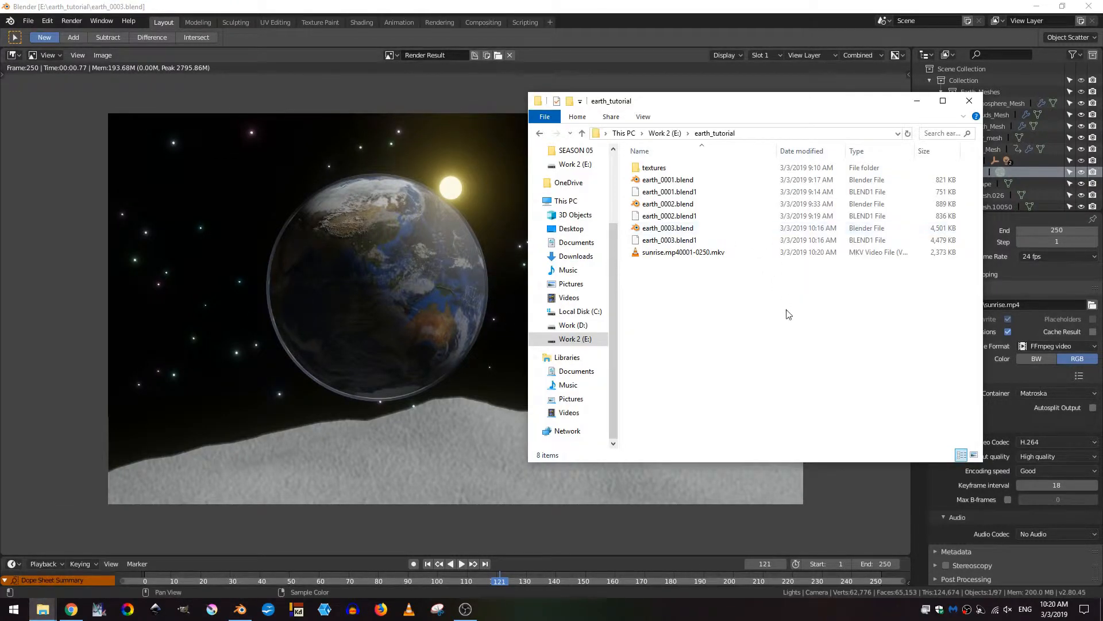
pyautogui.moveTo(785, 109); pyautogui.dragTo(501, 122)
pyautogui.click(426, 268)
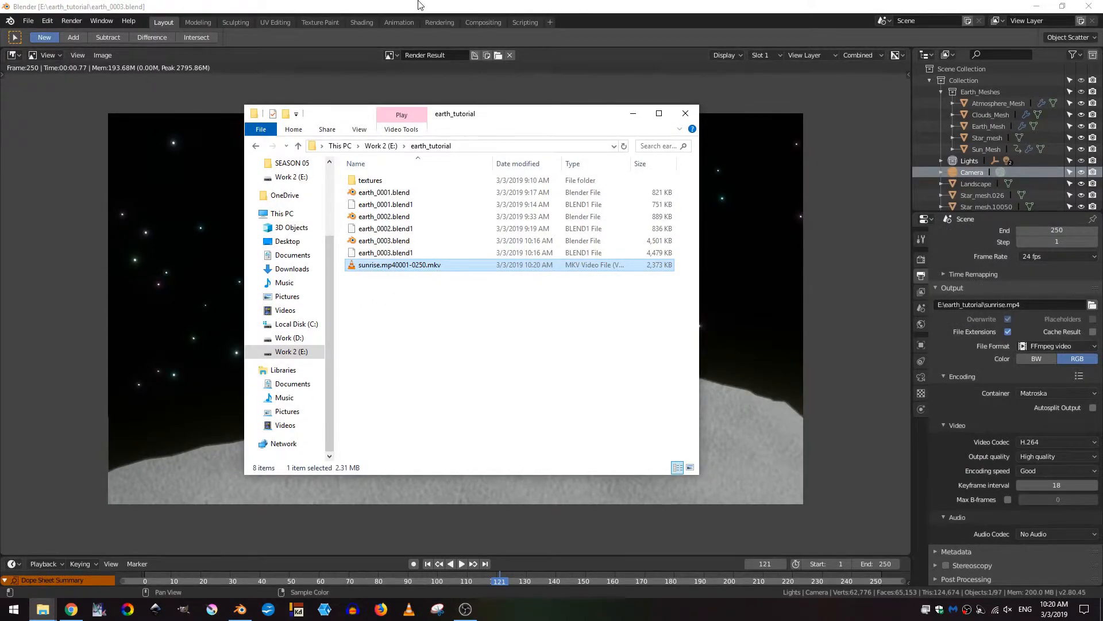
pyautogui.click(418, 4)
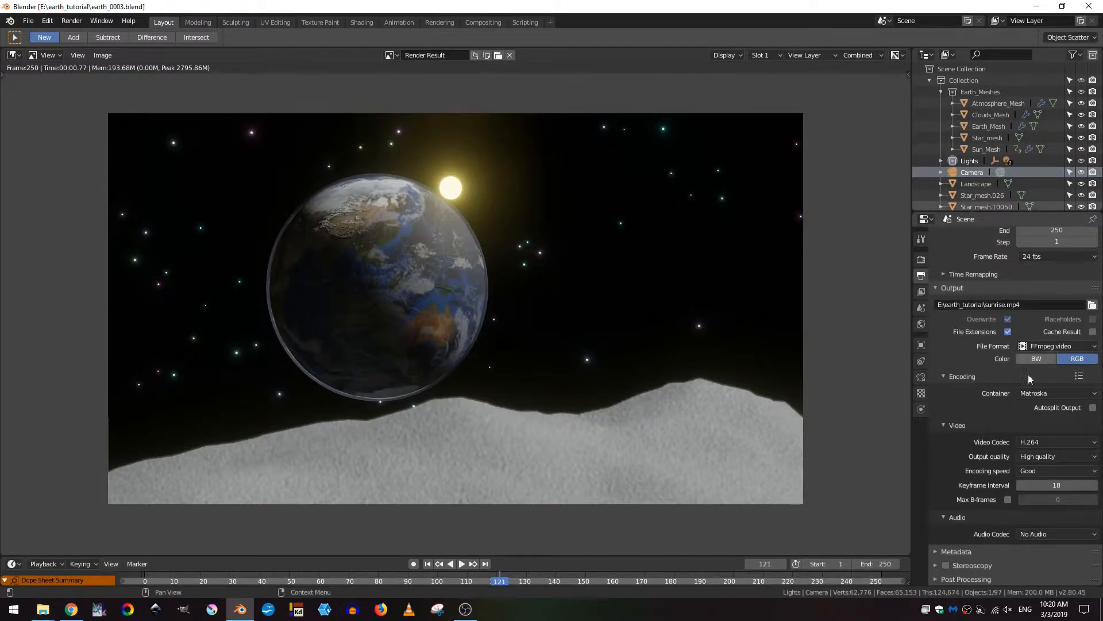
pyautogui.click(1055, 394)
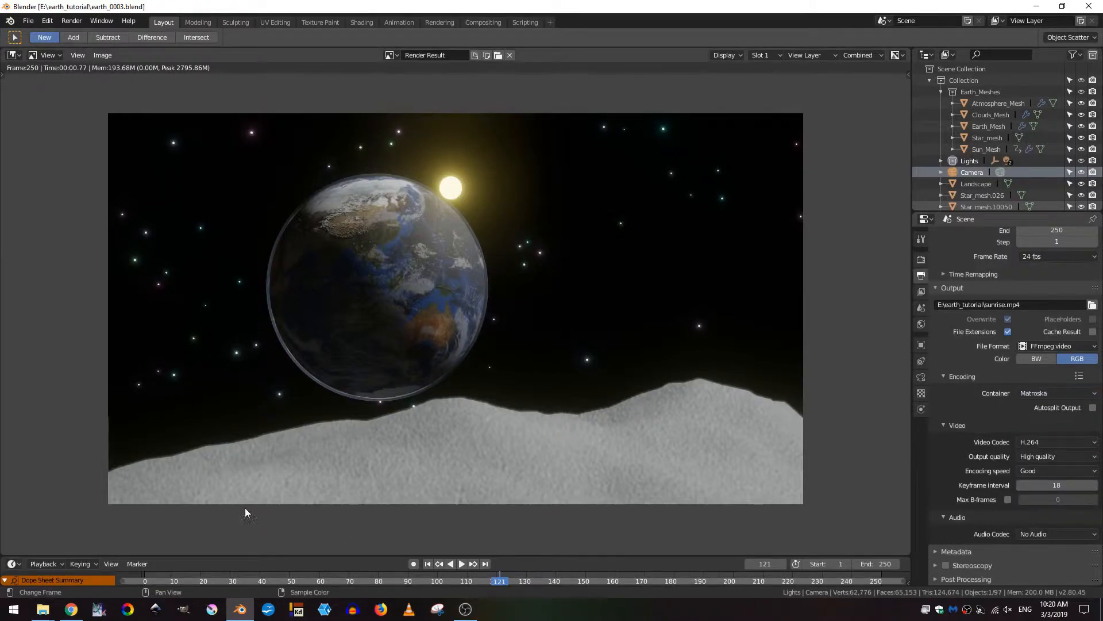
# Step: Open the rendered sunrise video from the earth_tutorial folder in VLC media player and play it
pyautogui.moveTo(43, 609)
pyautogui.click(58, 553)
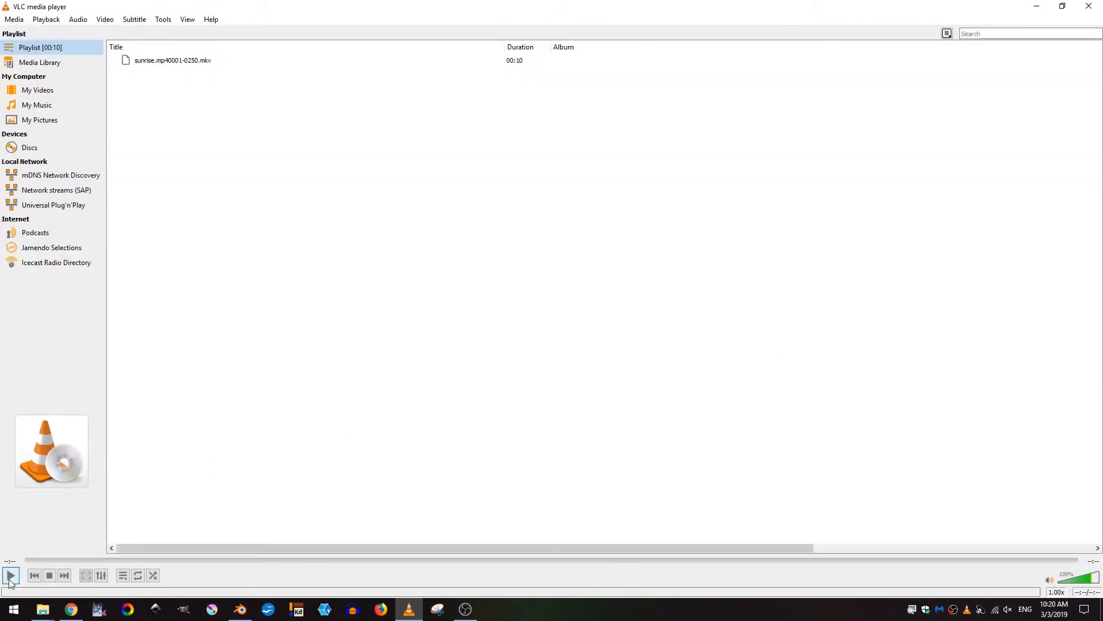
pyautogui.click(9, 575)
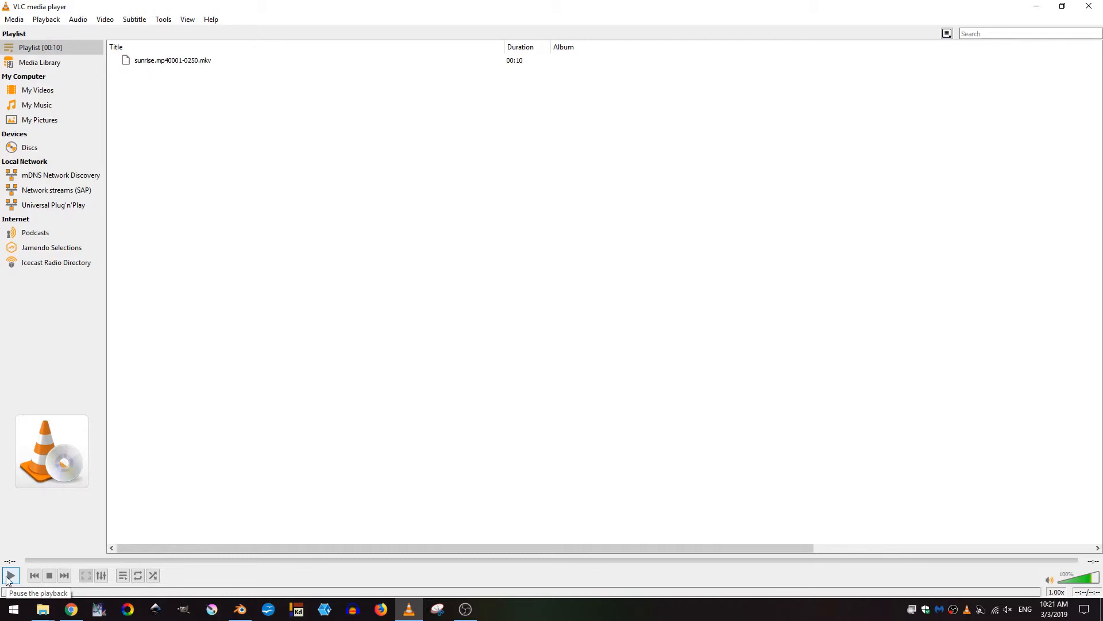
pyautogui.click(9, 575)
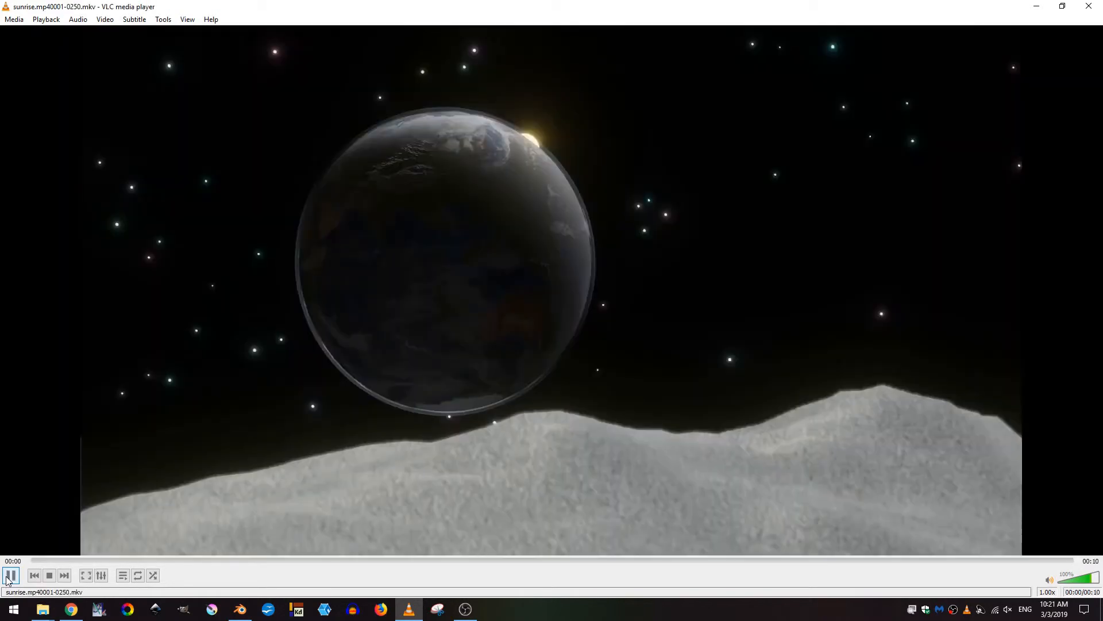